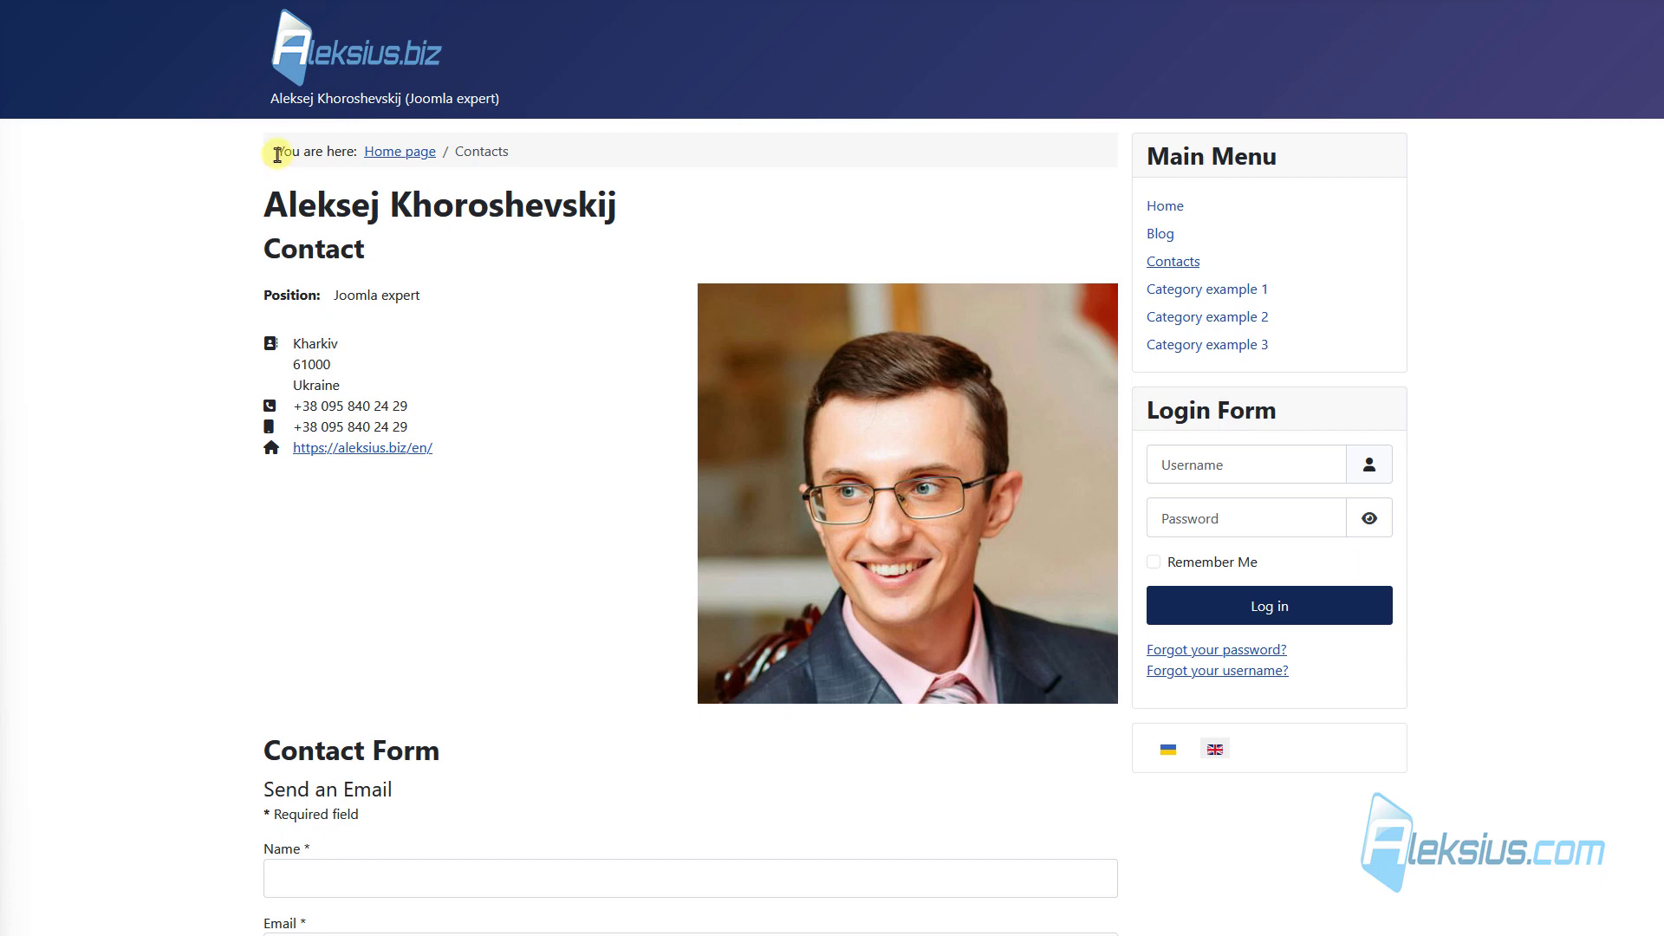
Step: Highlight the breadcrumb, Contact, Position, Remember Me and Forgot your password? texts on the page
drag(279, 151, 360, 151)
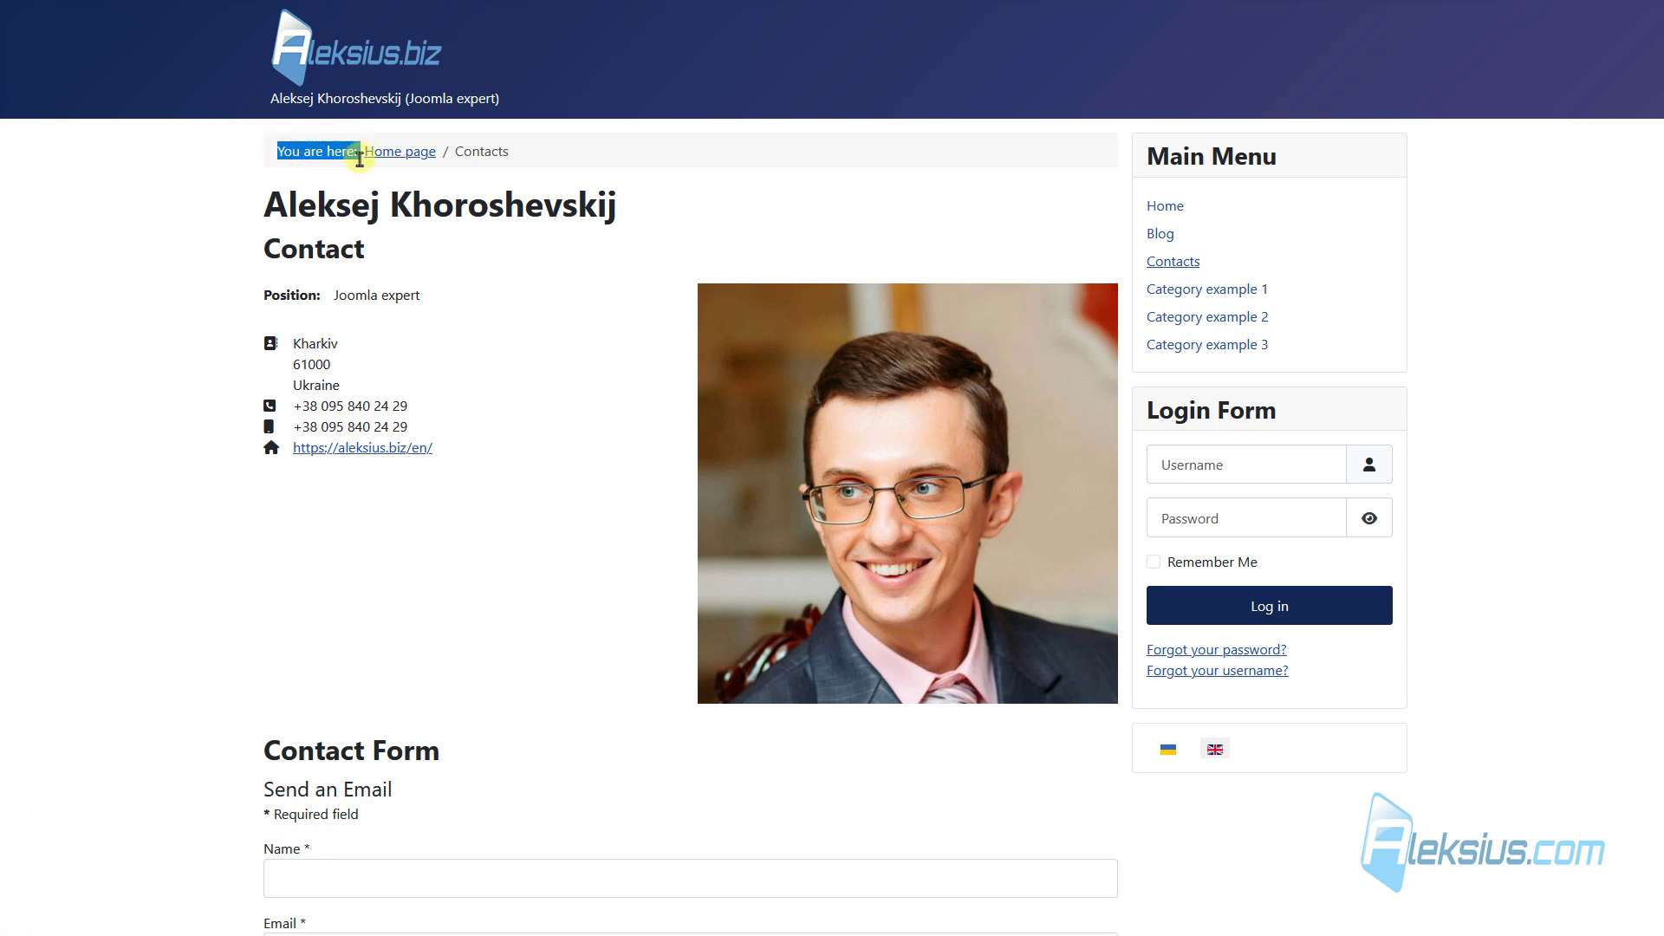
double_click(299, 251)
drag(260, 295, 325, 299)
drag(1269, 560, 1178, 577)
drag(1310, 642, 1146, 648)
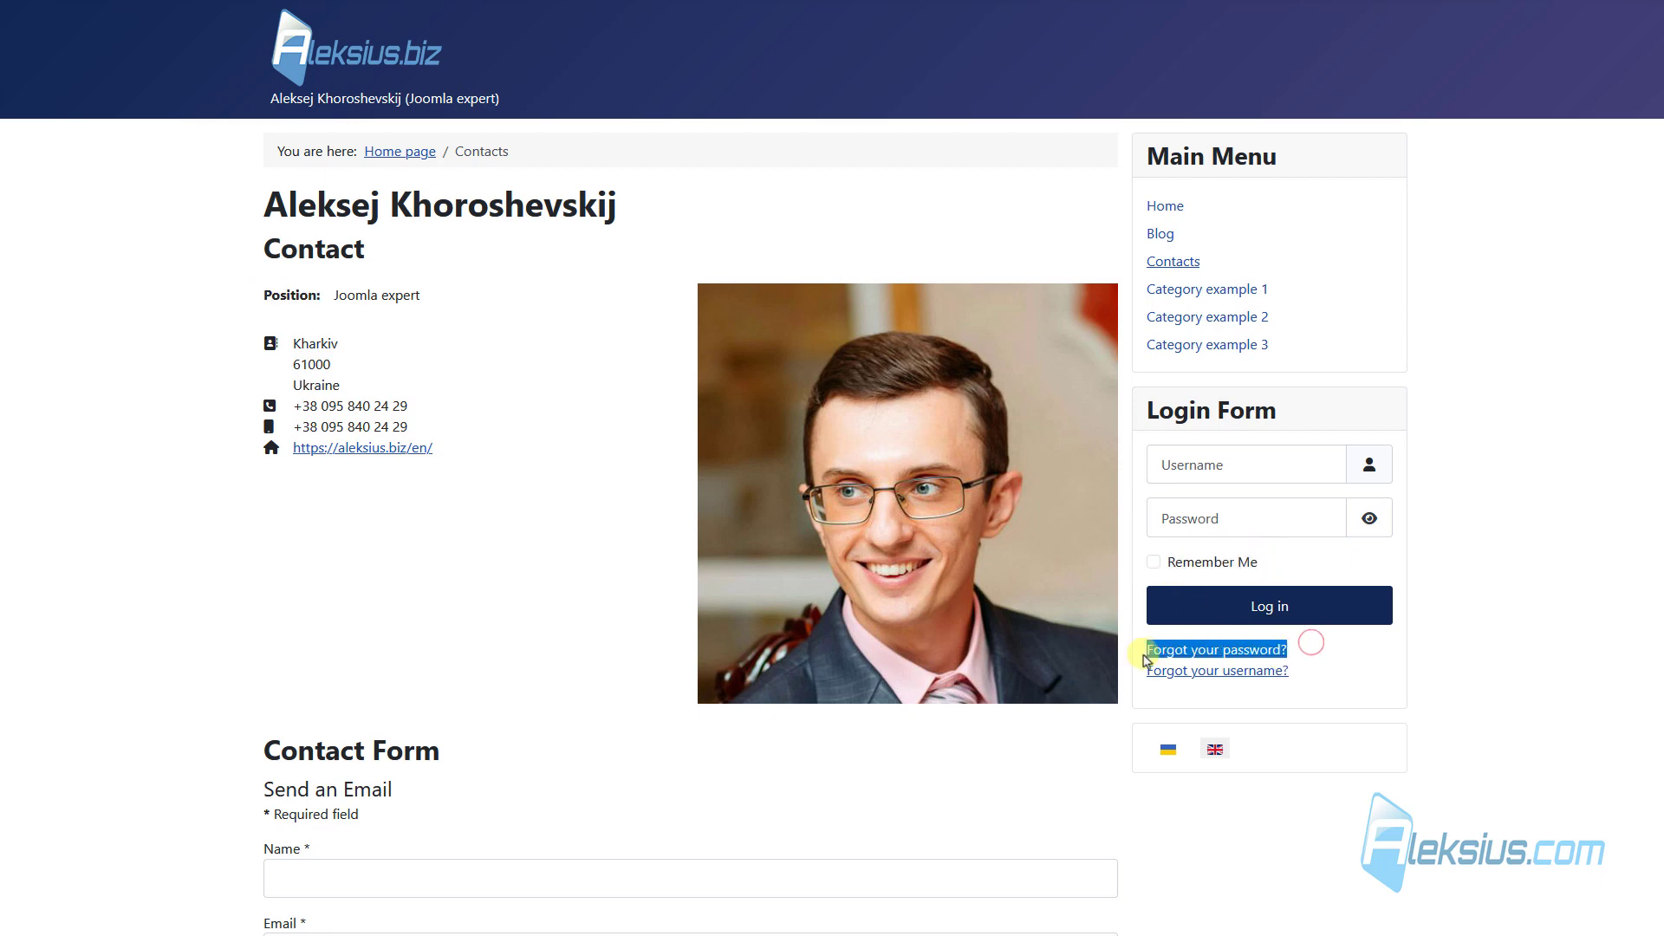
Step: Highlight the contact form's Message, Subject and Email field labels and the Send an Email heading
scroll(173, 537, down, 3)
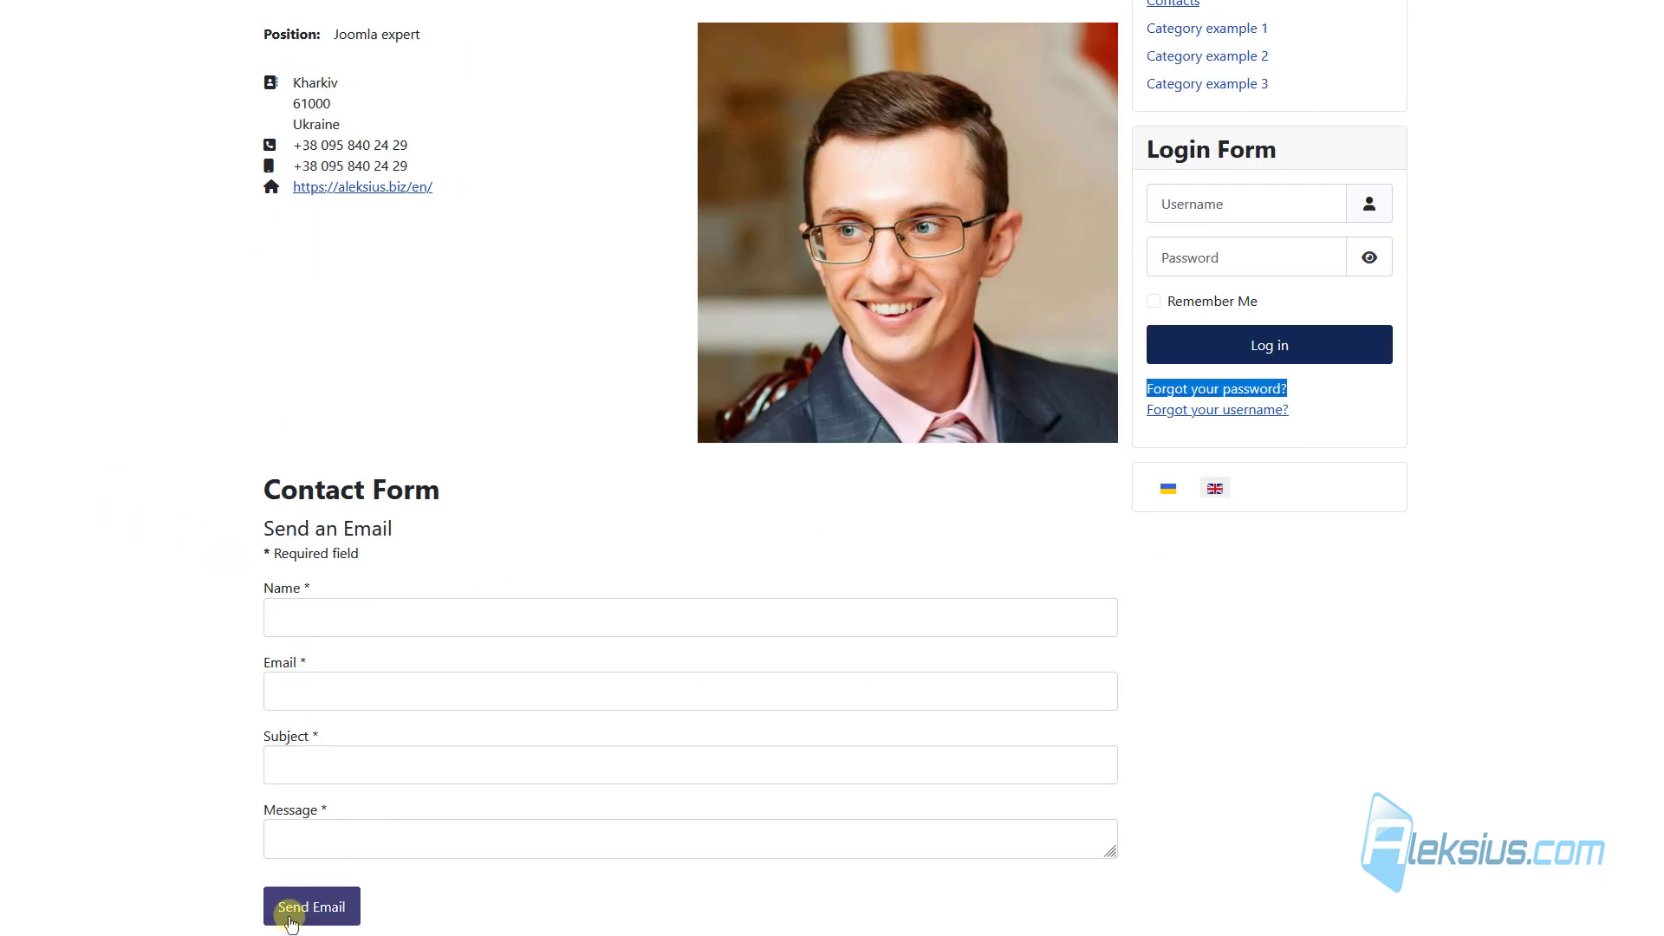
triple_click(293, 810)
triple_click(277, 737)
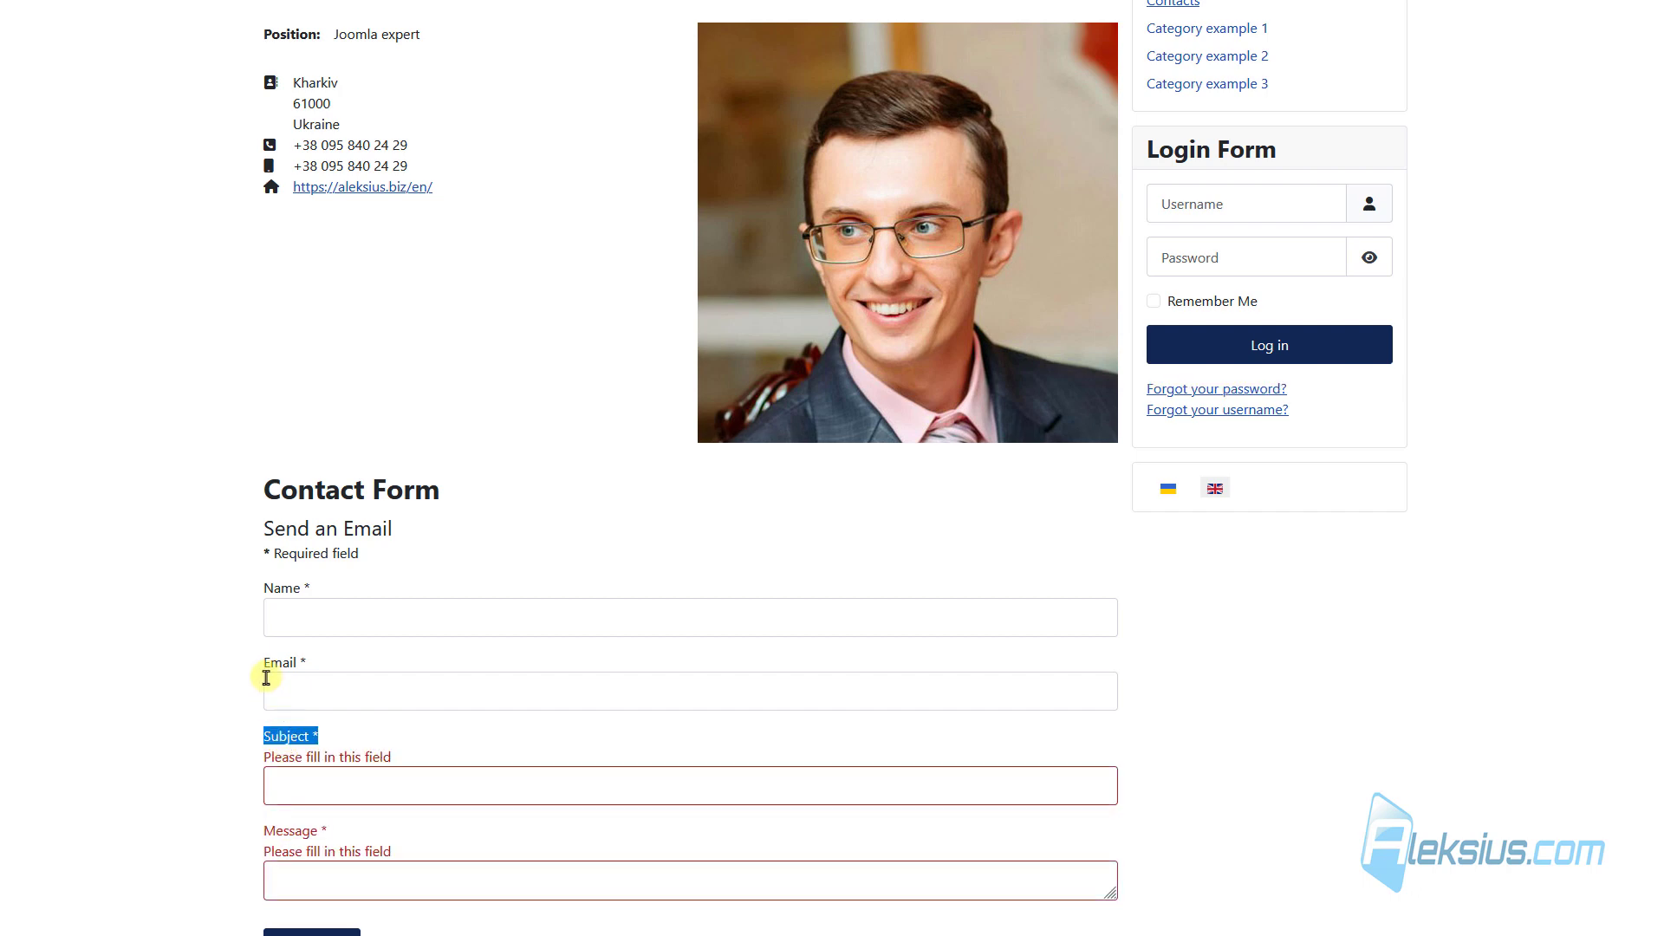
triple_click(275, 662)
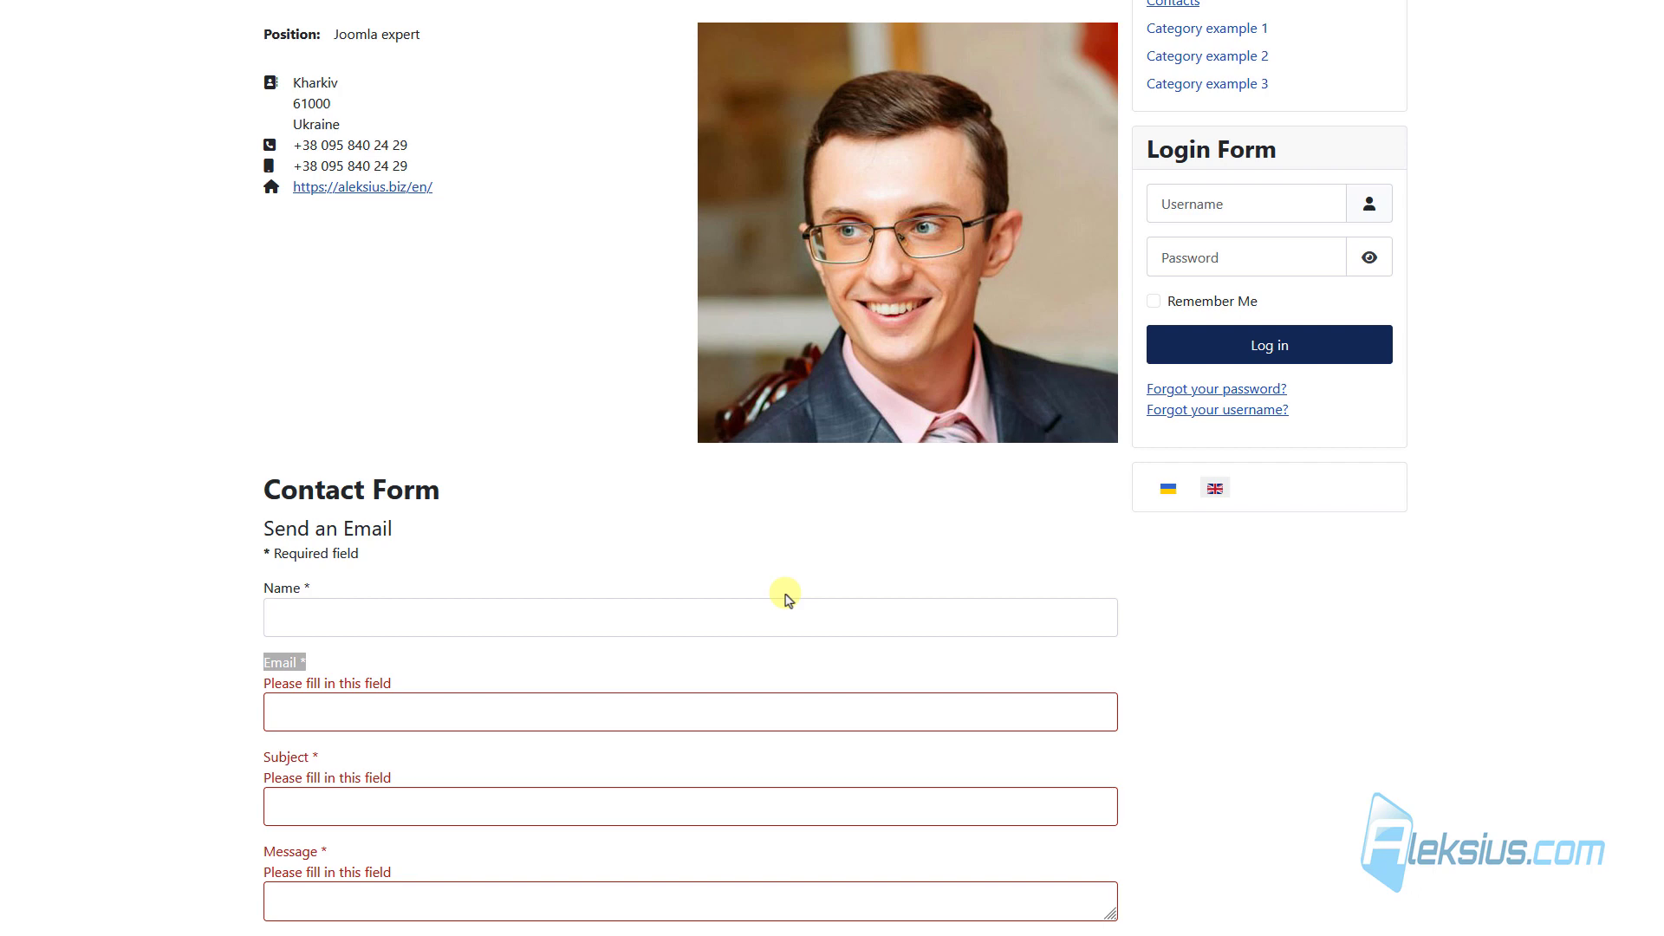
click(531, 518)
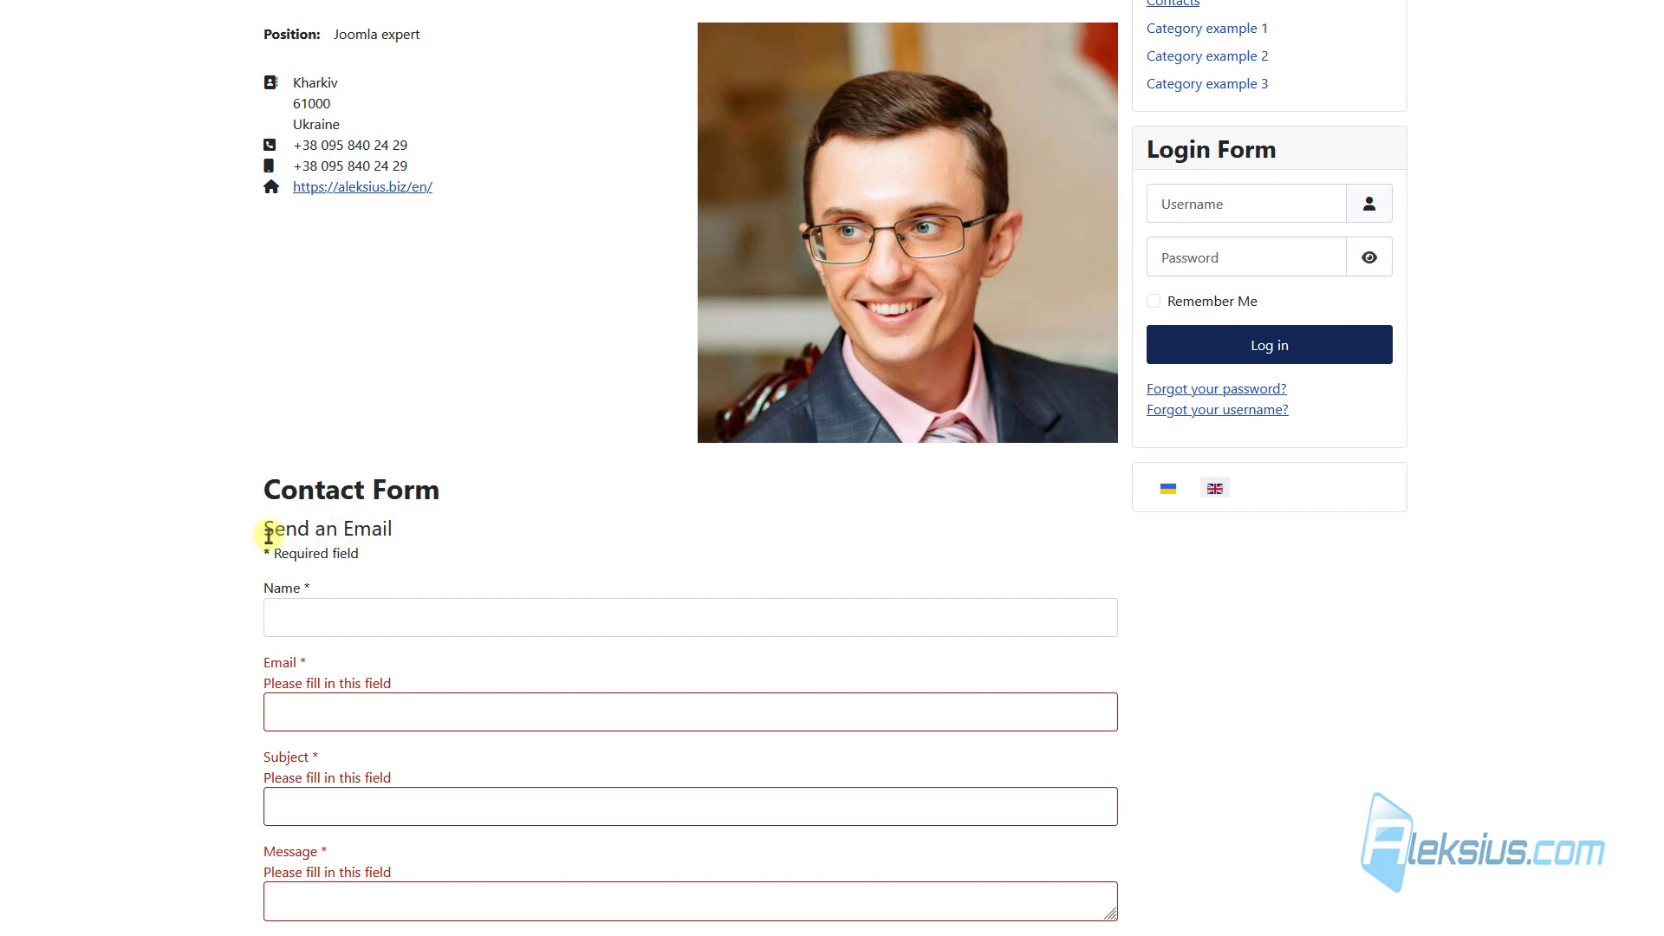
drag(272, 528, 393, 523)
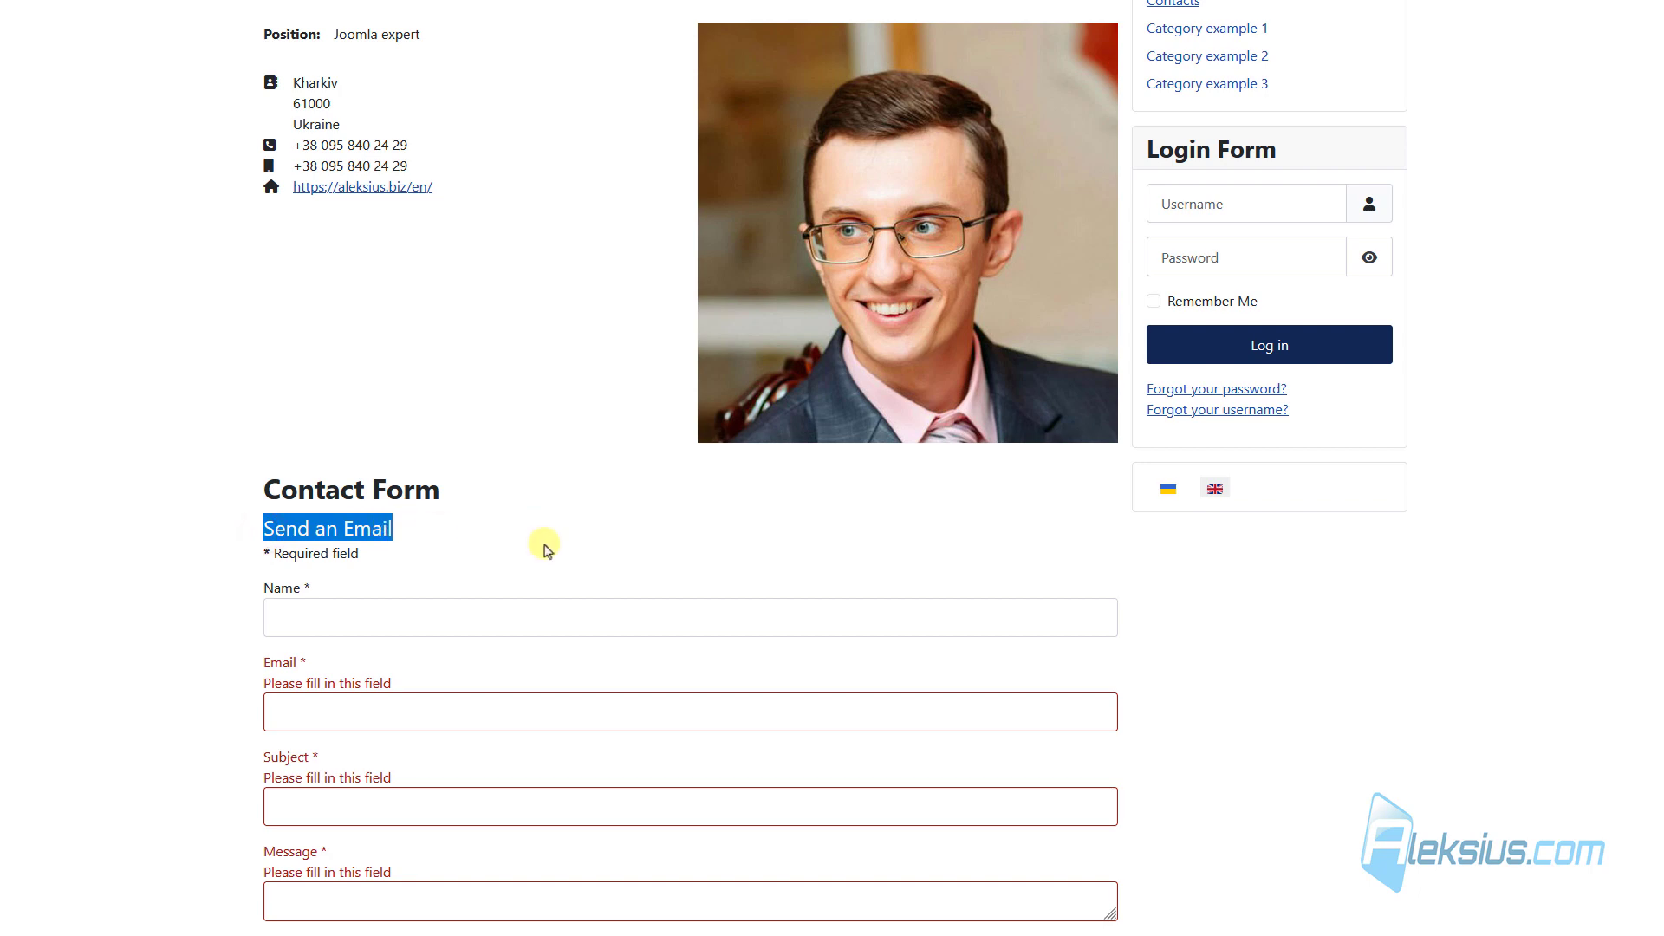
scroll(332, 247, up, 1)
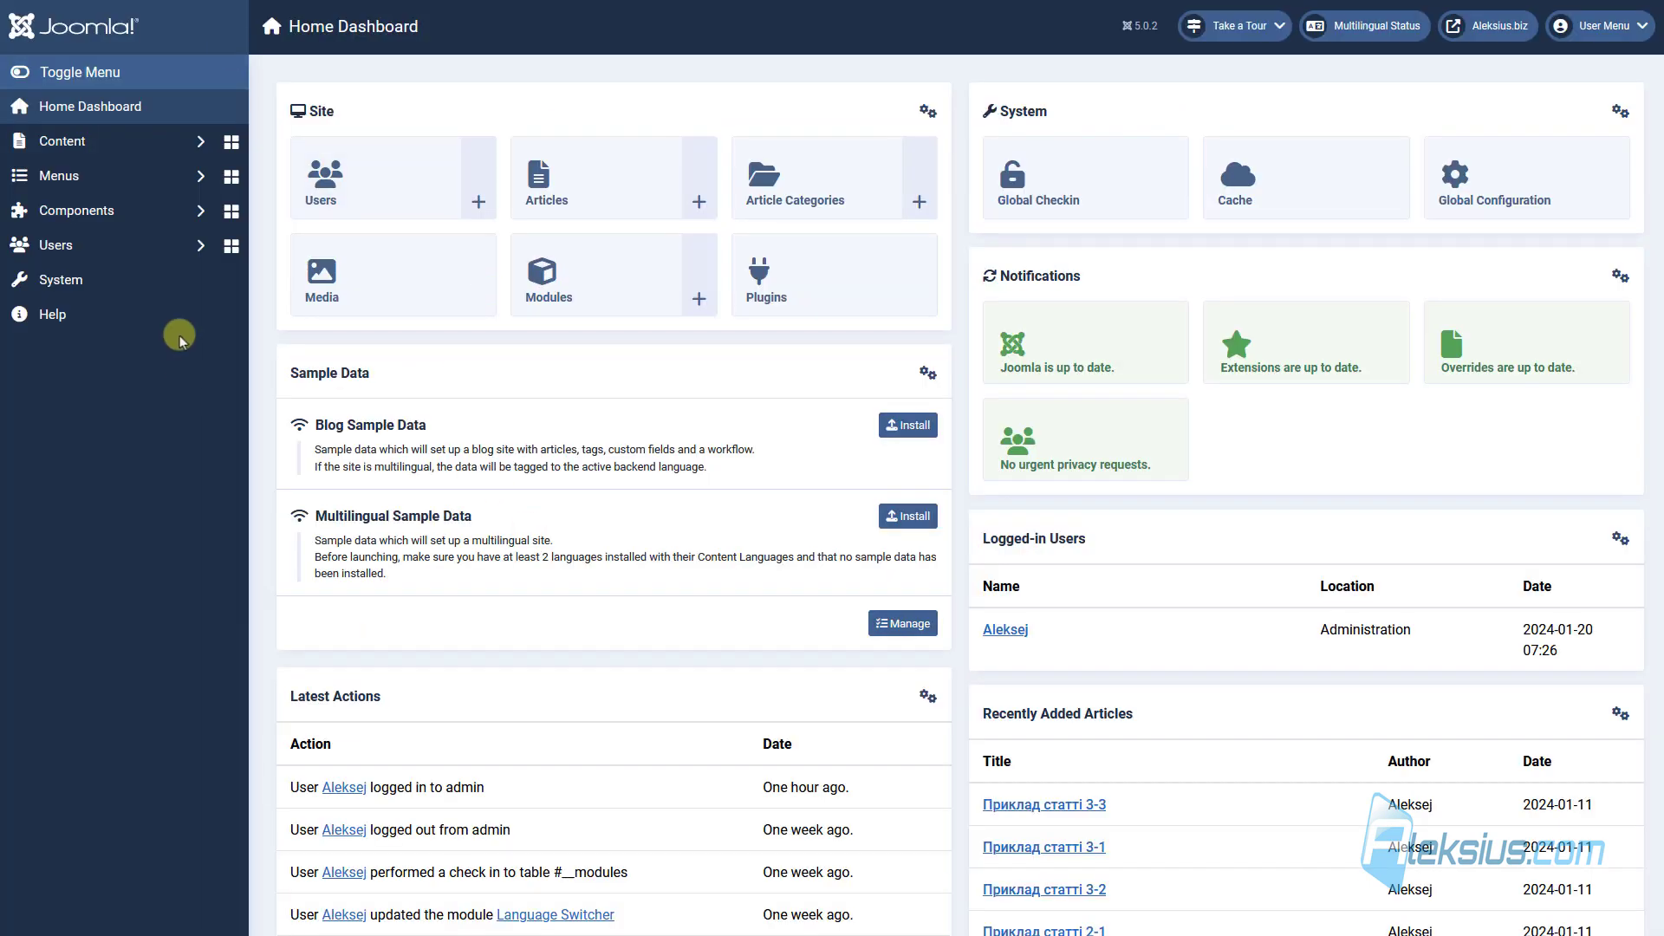
Step: Filter Language Overrides to English (United Kingdom) - Site and start a new override
click(119, 288)
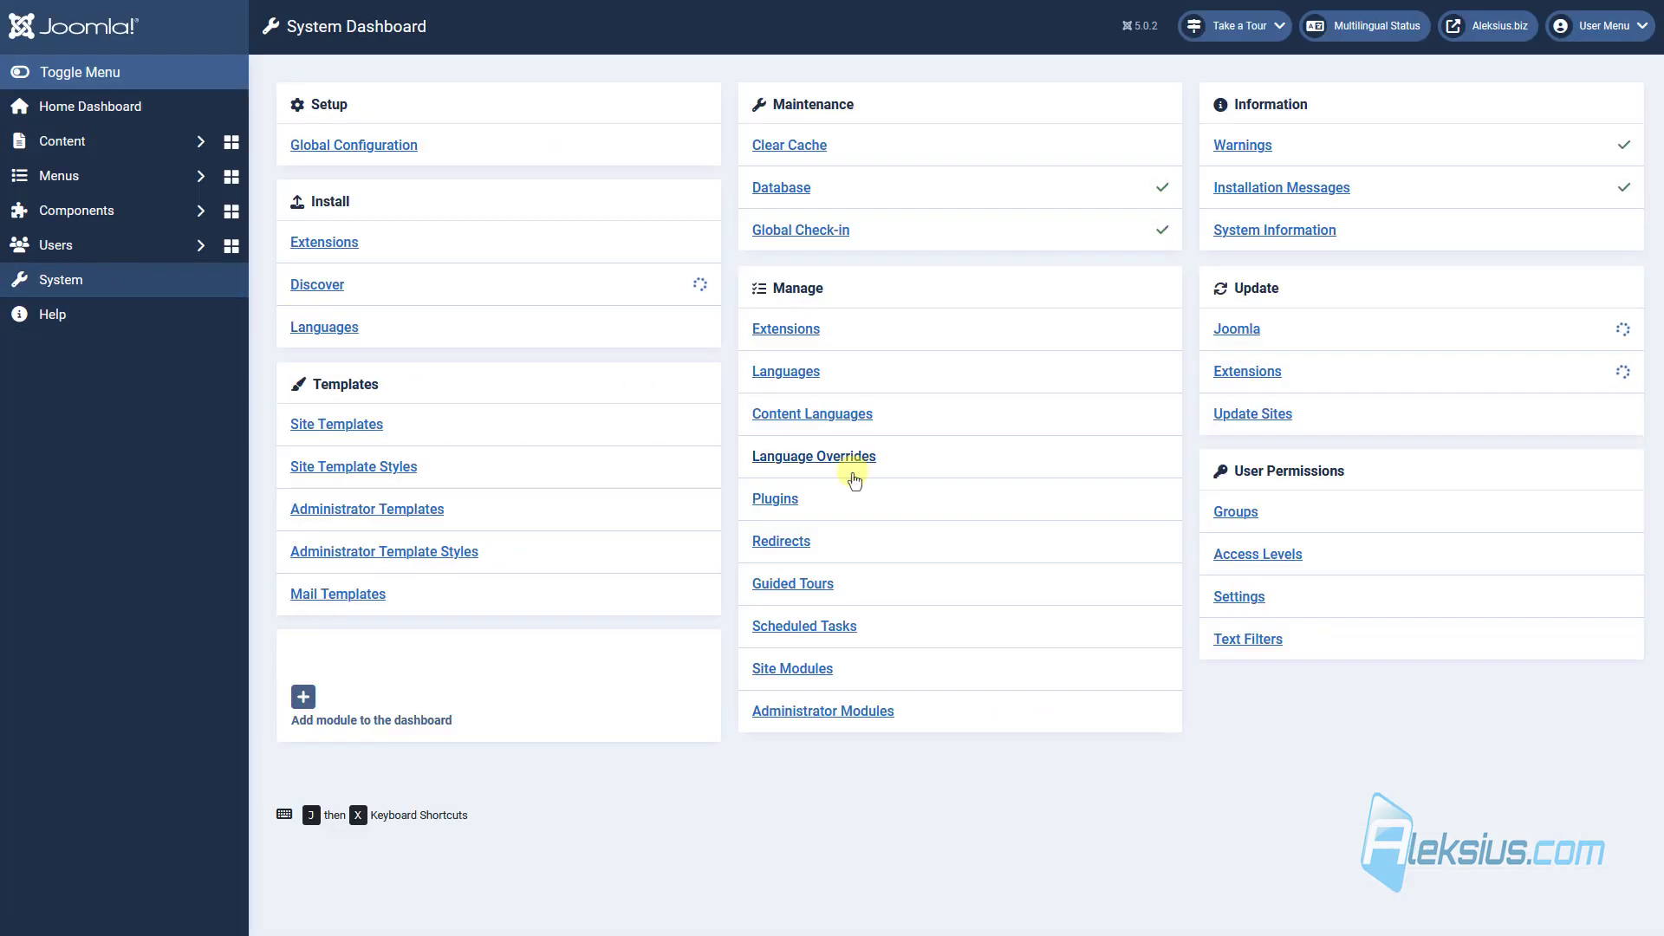
click(836, 468)
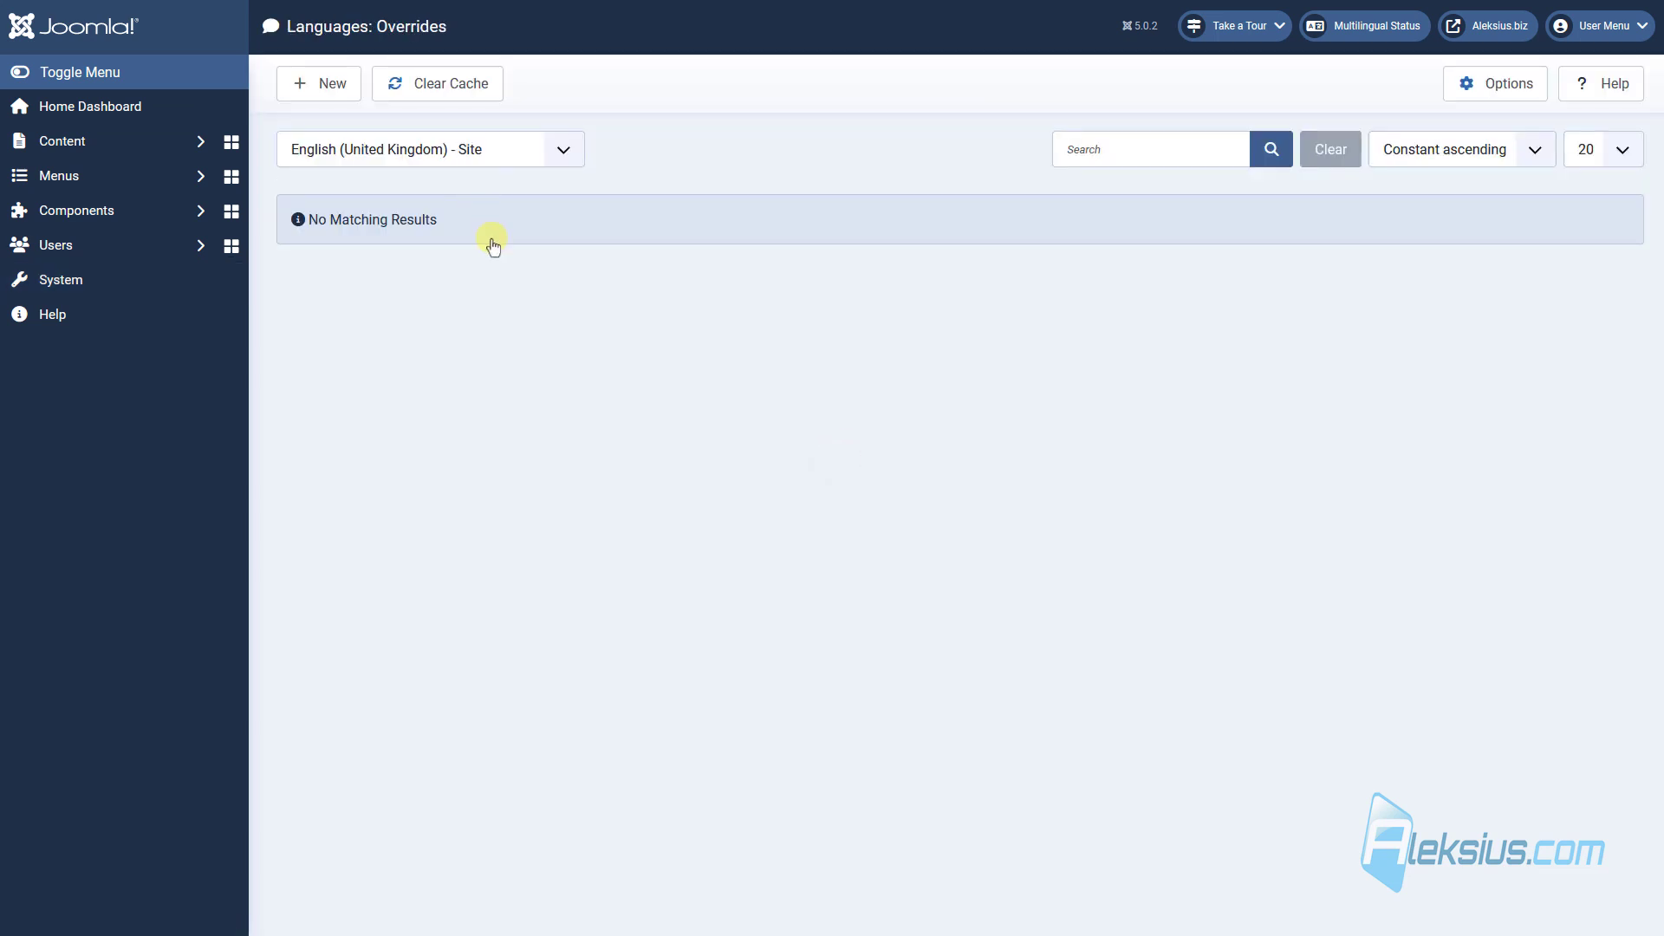
click(481, 164)
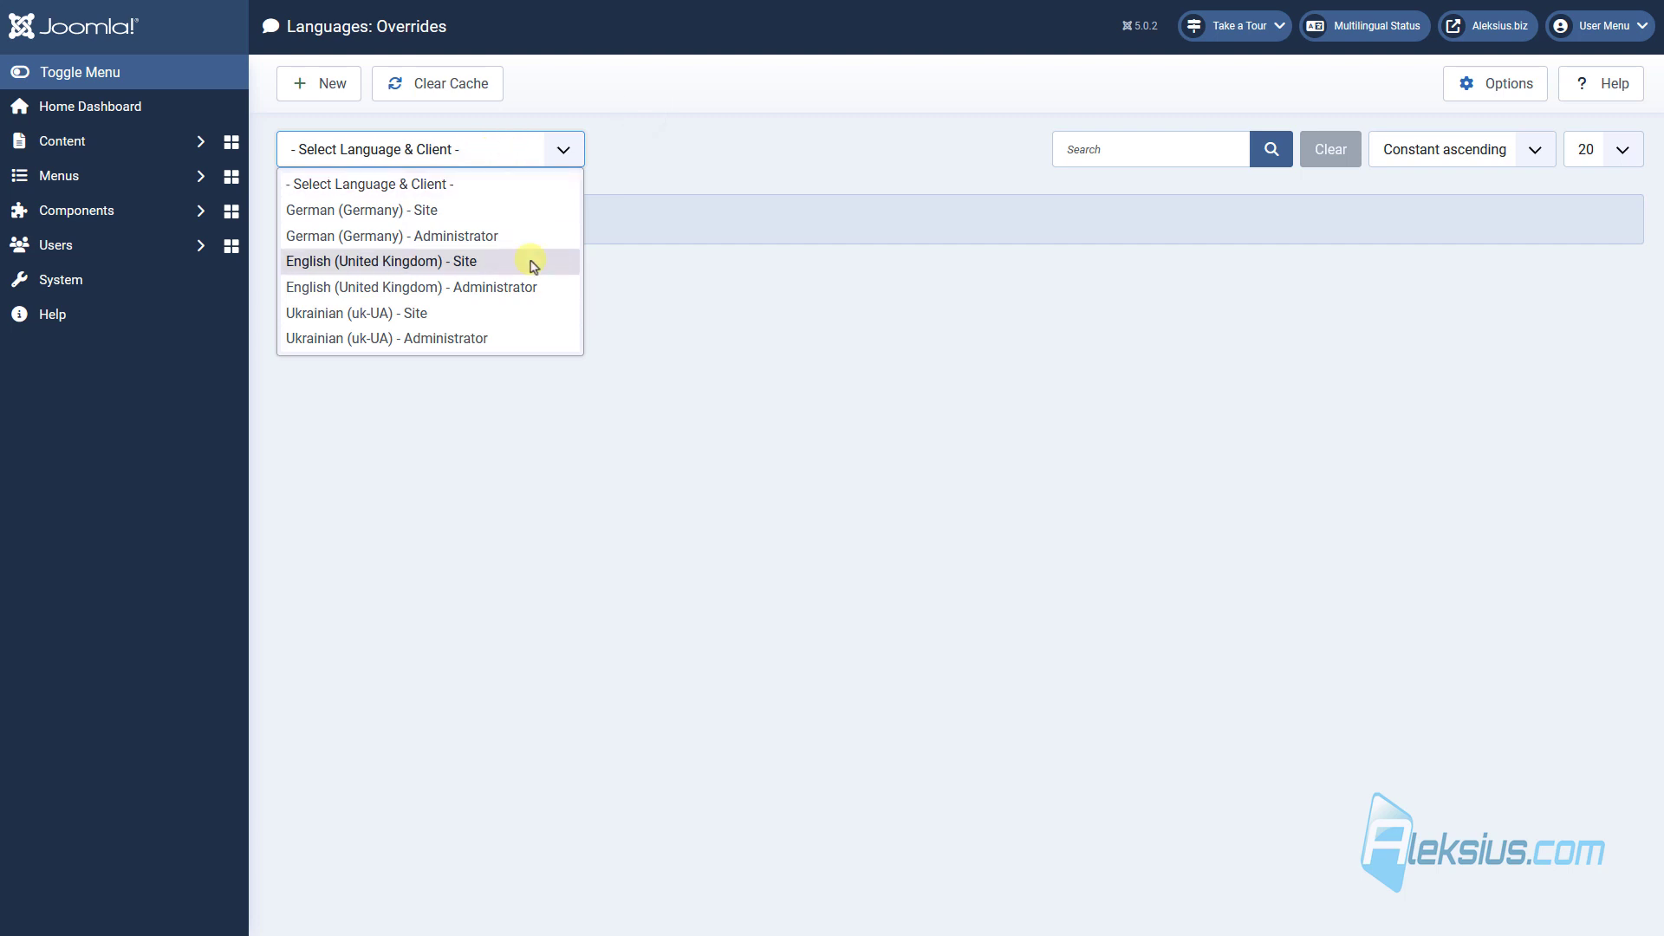
click(448, 258)
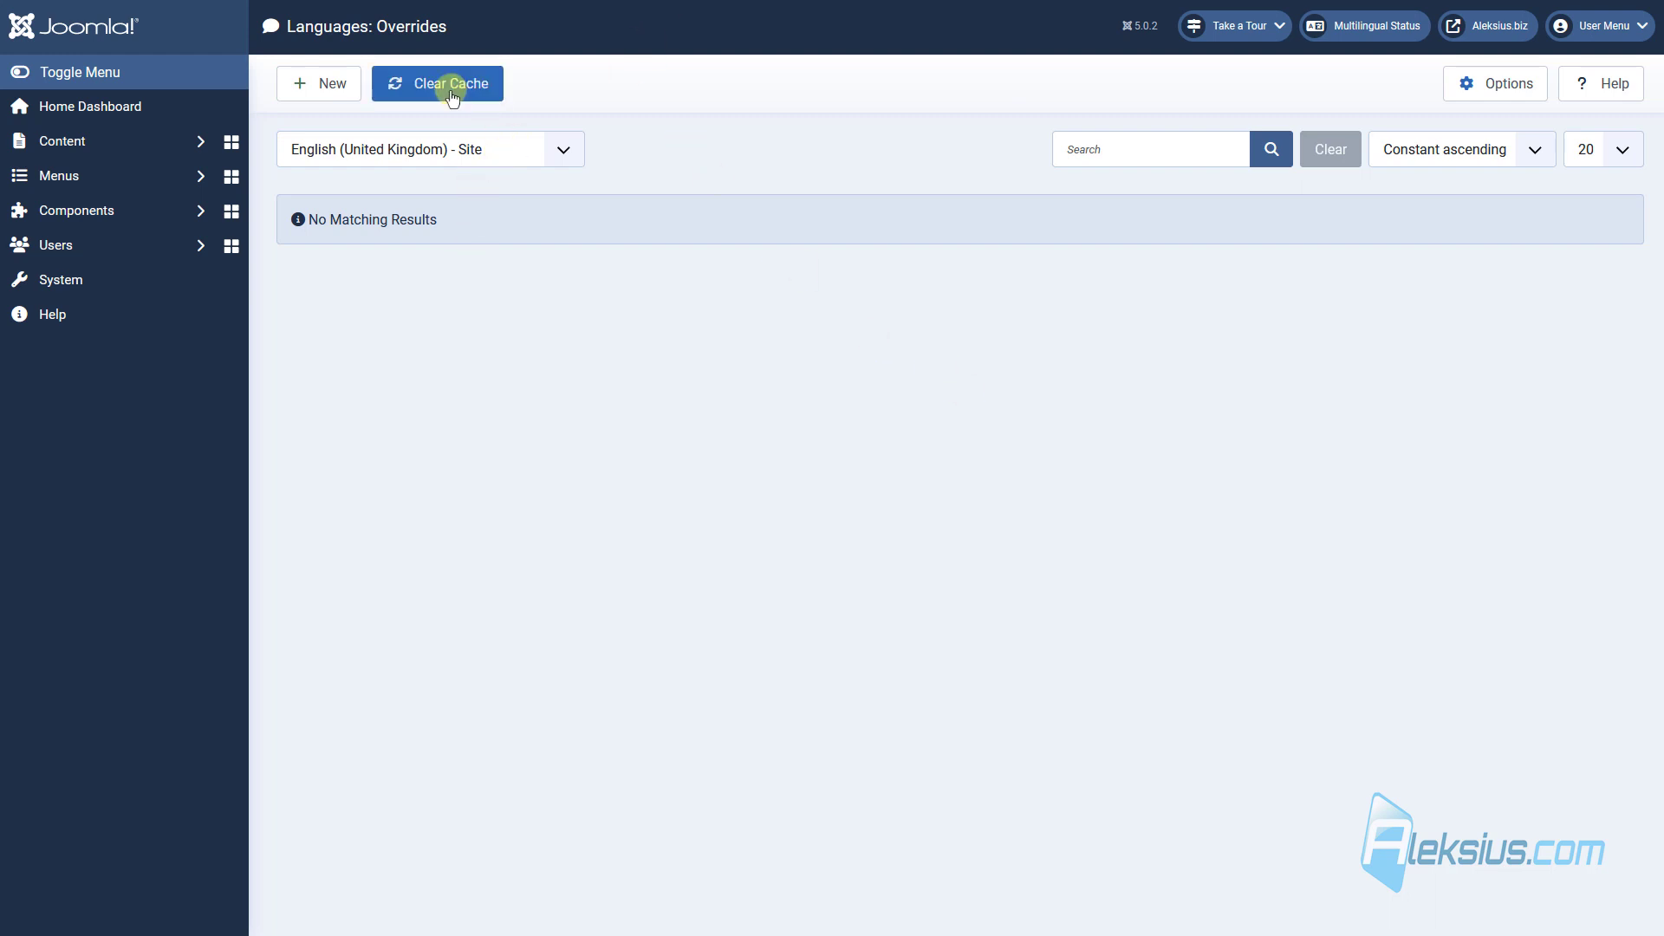
click(350, 97)
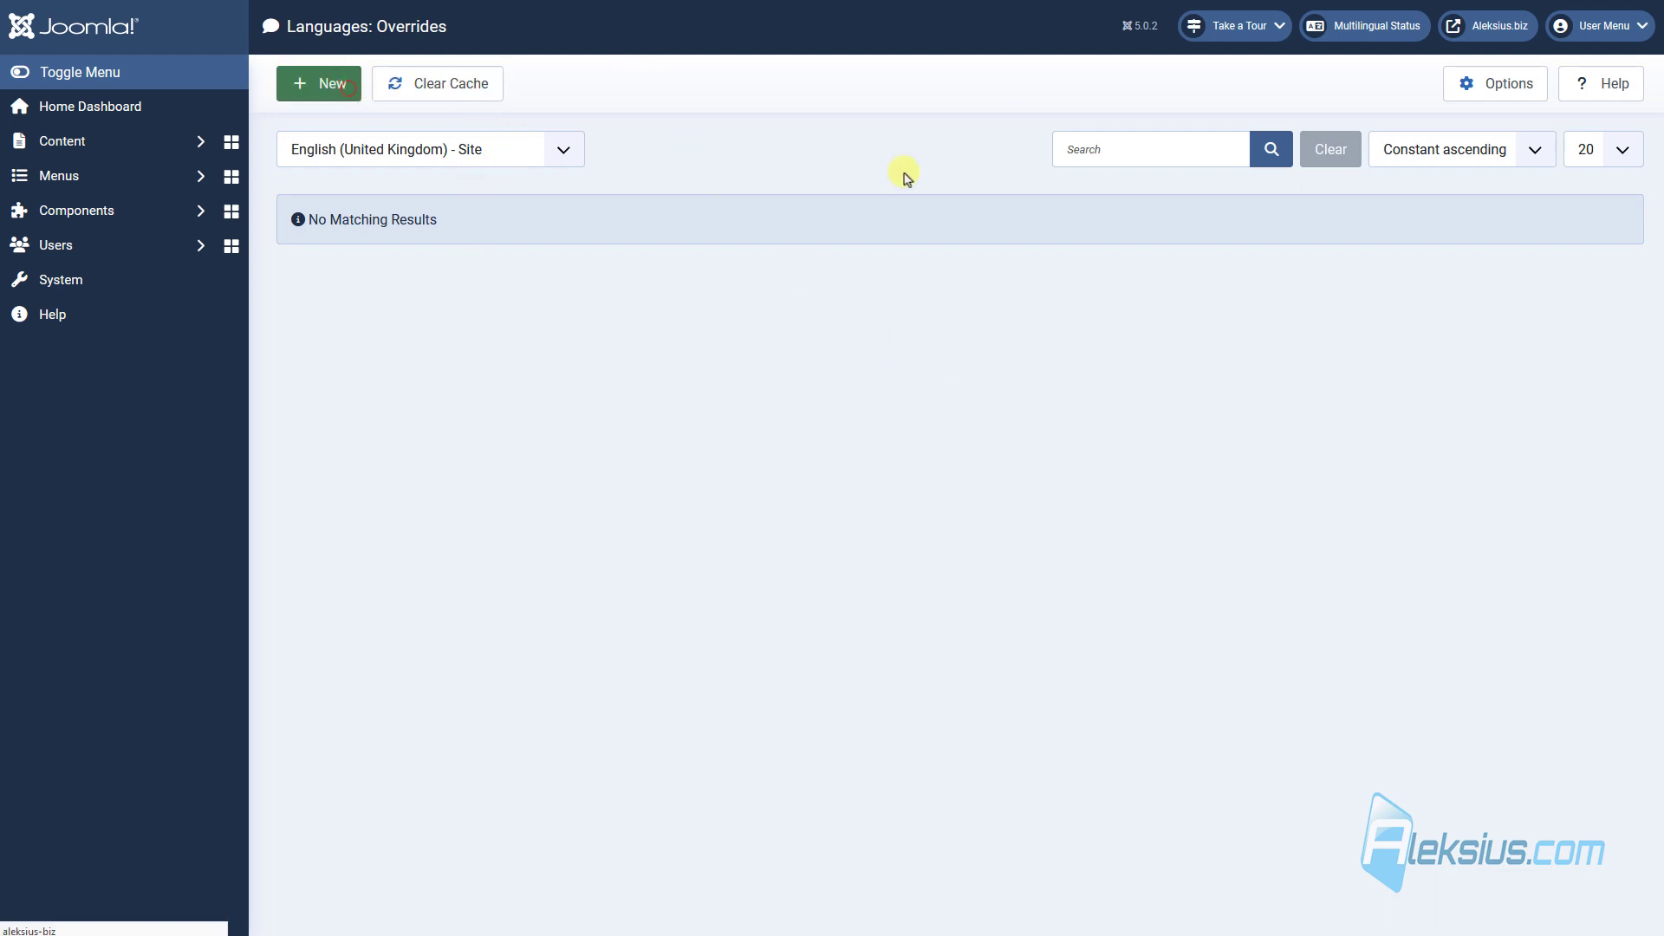
click(1203, 441)
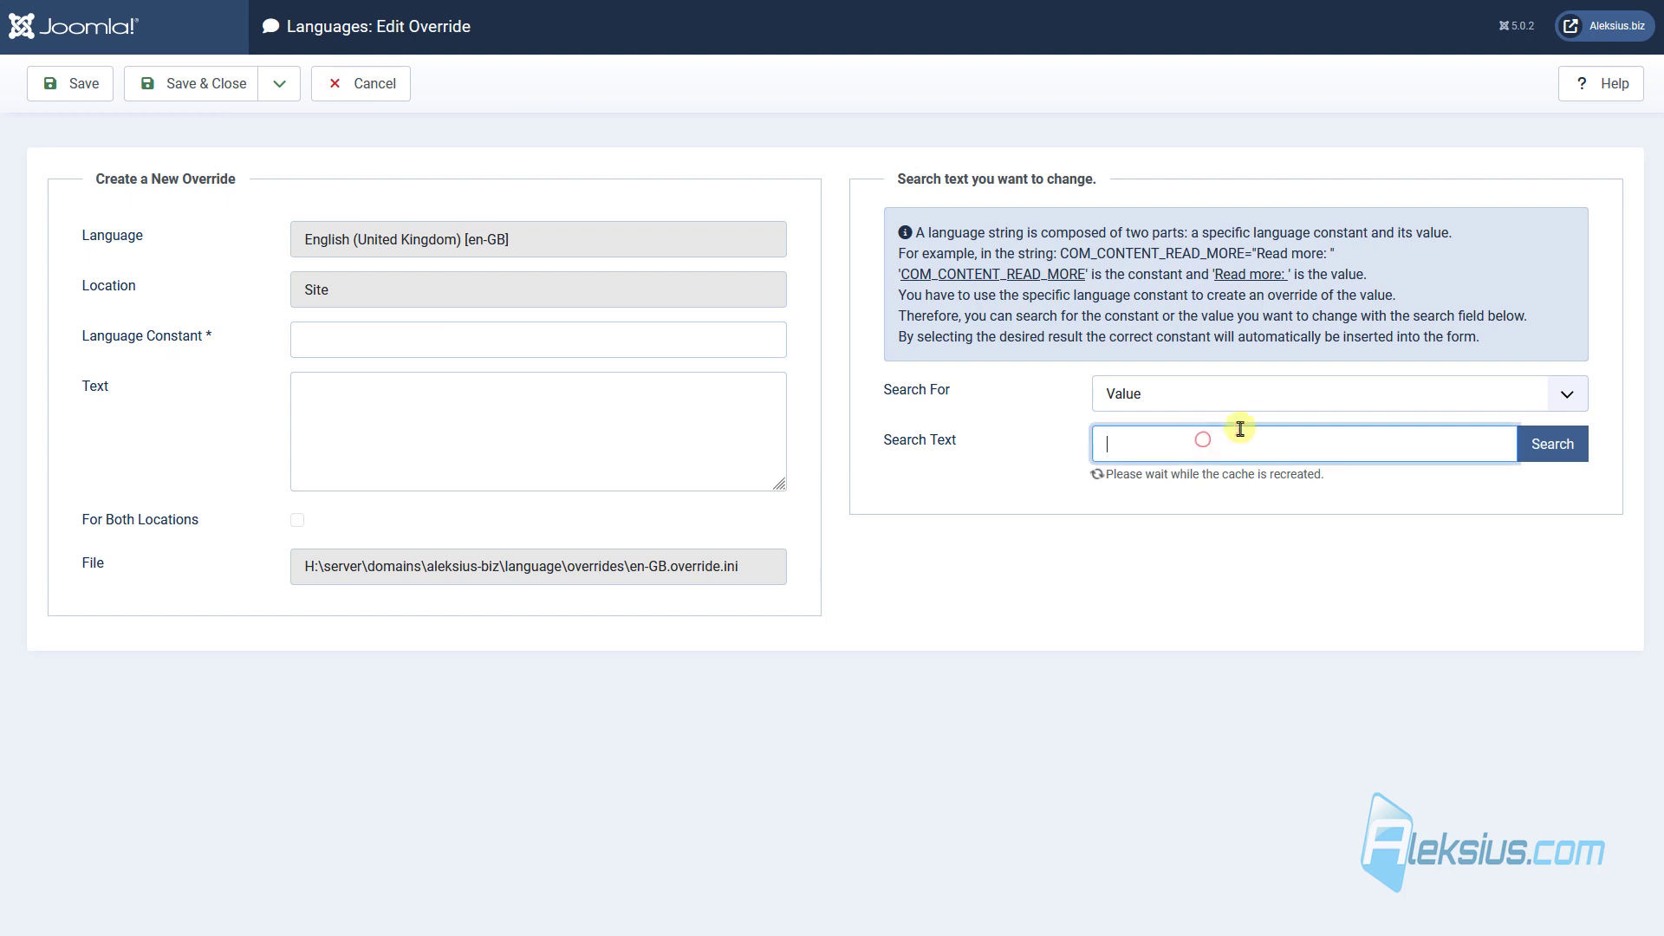
Step: Find 'Send an Email' and override COM_CONTACT_CONTACT_DEFAULT_LABEL with 'Send a letter by e-mail'
text(Send an Email)
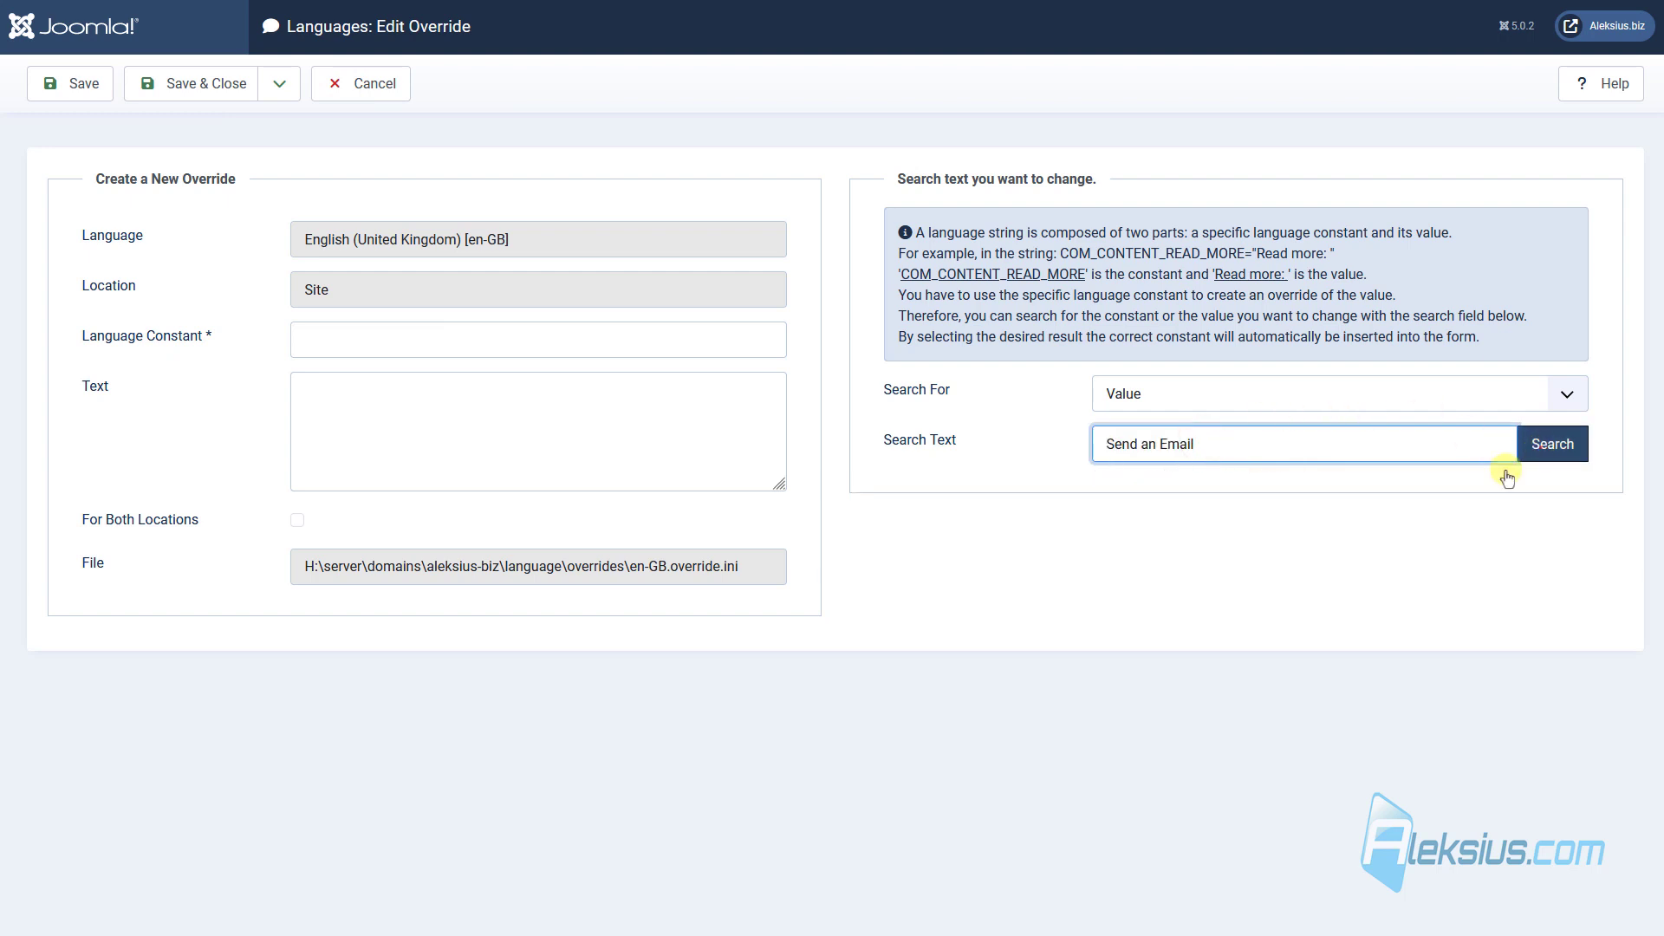
click(1551, 443)
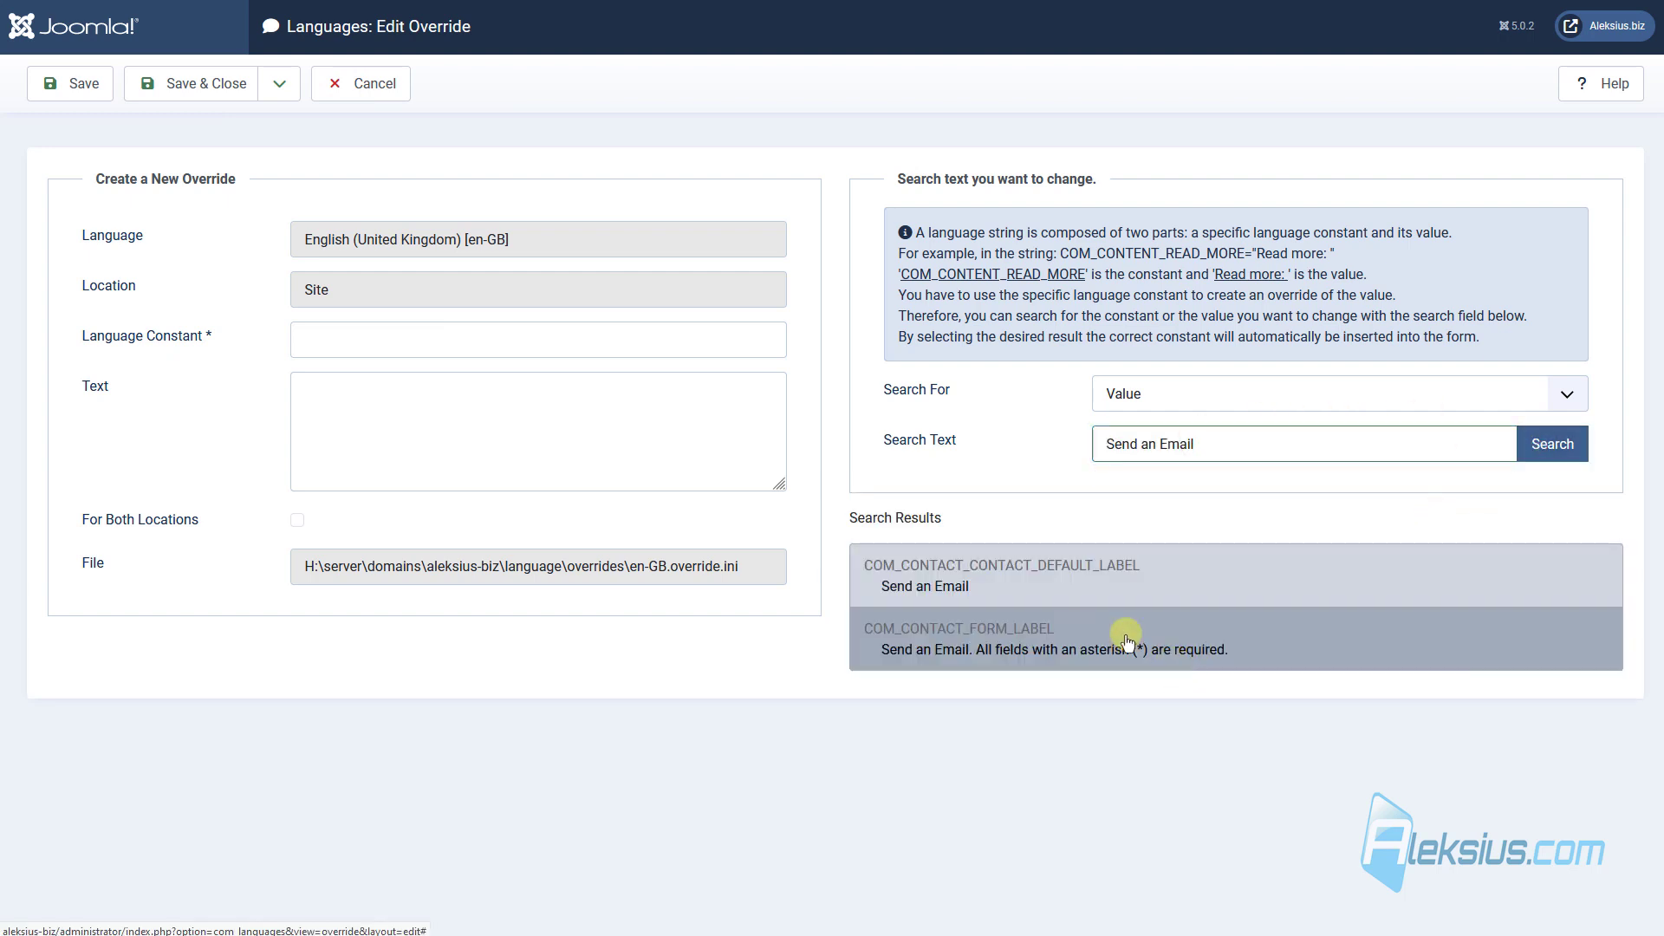
click(988, 594)
click(496, 419)
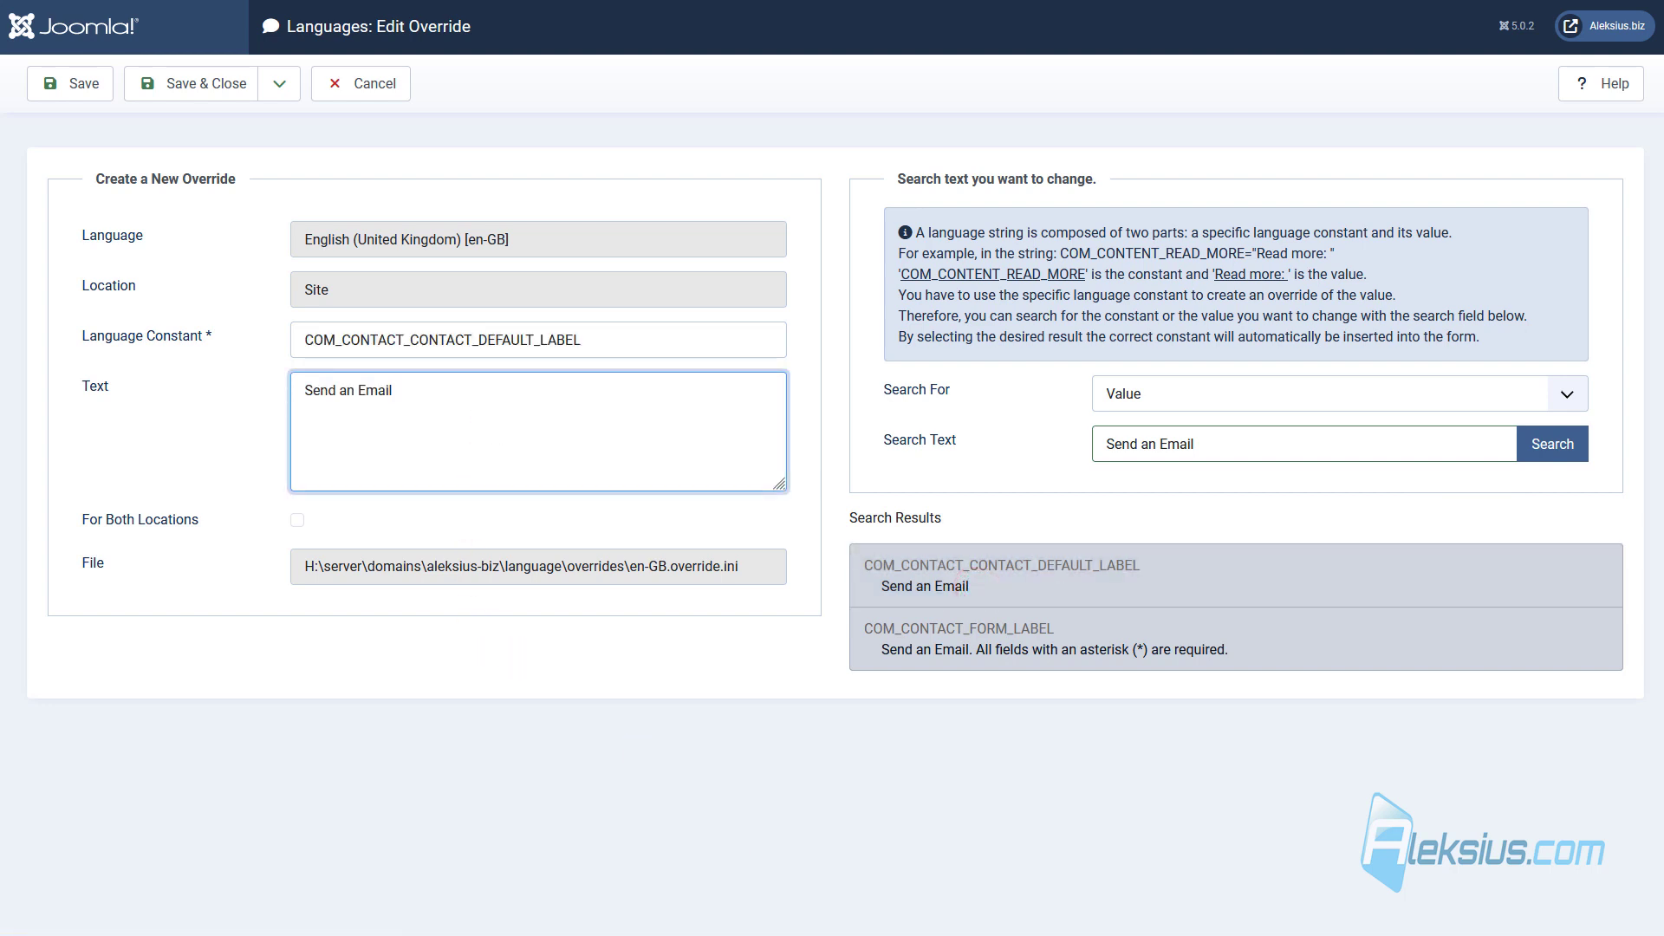
click(490, 391)
key(ctrl+a)
text(Send a letter by e-mail)
Step: Save the override and reload the contact page to check the new heading
click(91, 94)
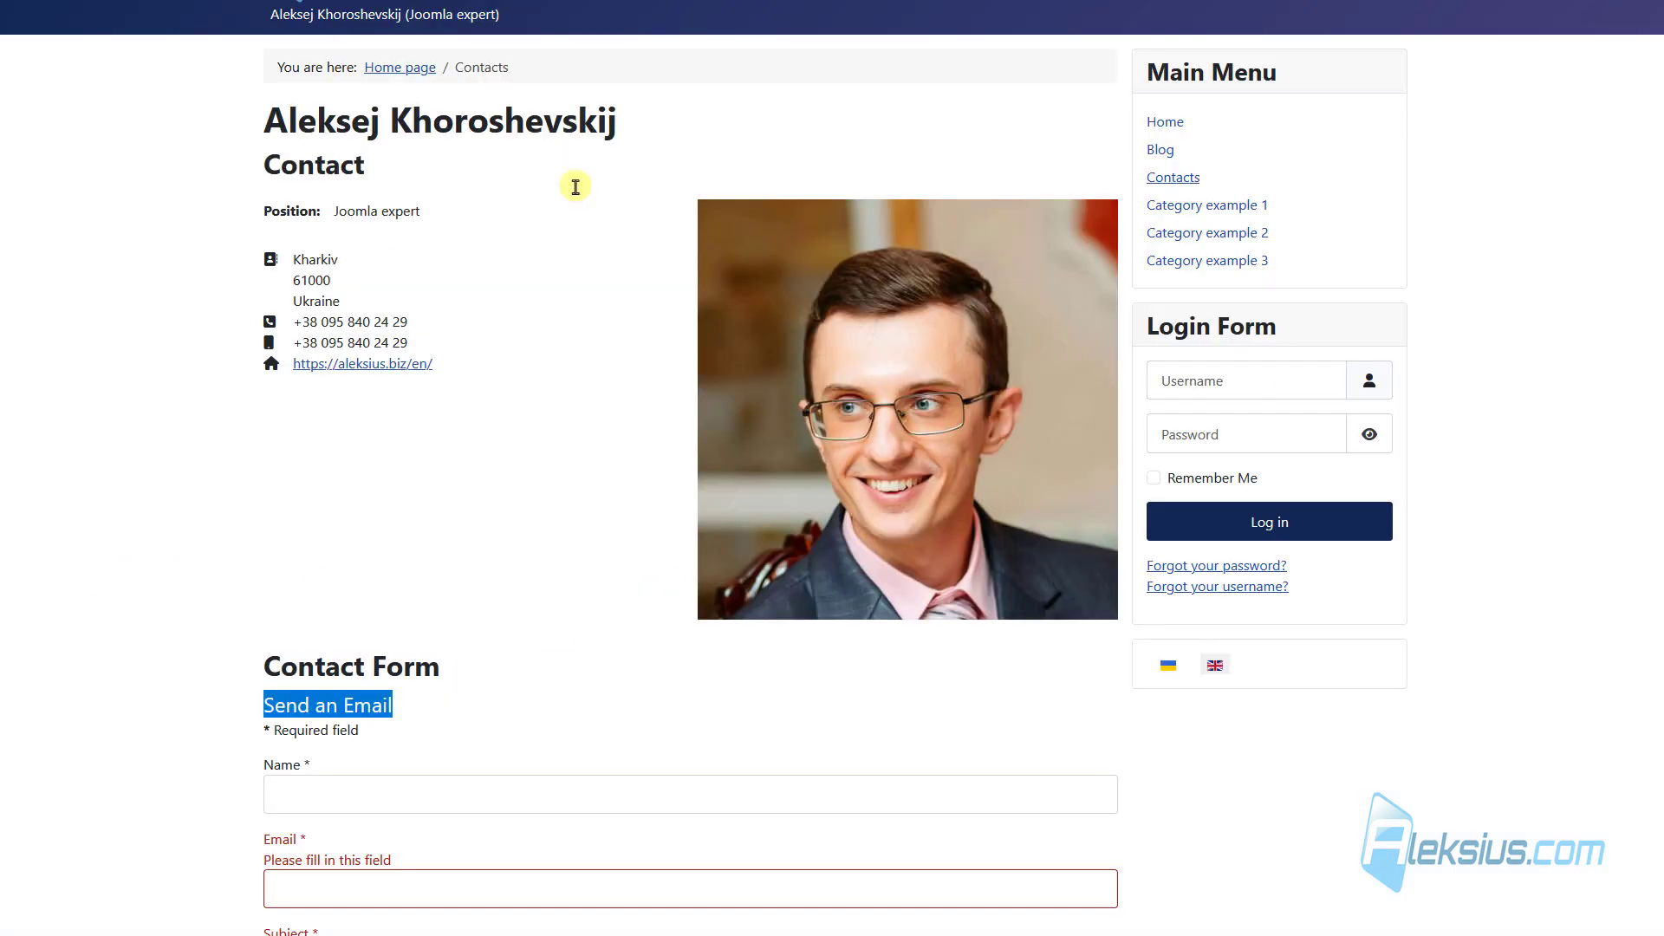
click(538, 401)
key(F5)
triple_click(503, 711)
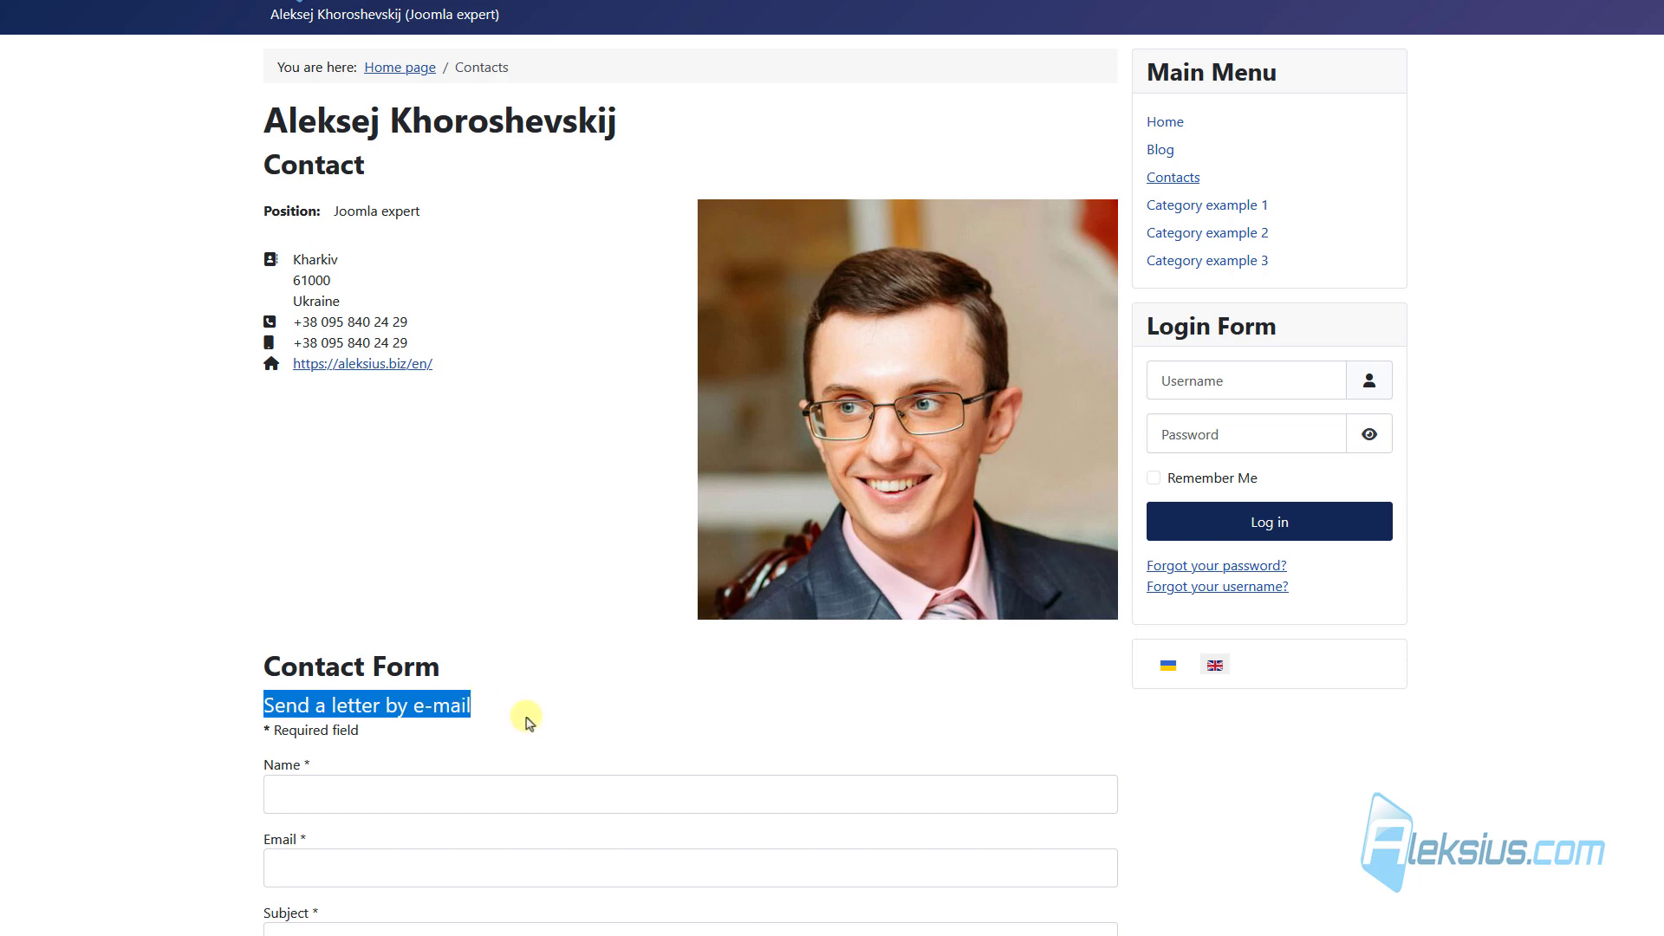
Step: Clear the COM_CONTACT_CONTACT_DEFAULT_LABEL override text and save it empty
key(ctrl+Tab)
triple_click(543, 447)
key(BackSpace)
click(108, 83)
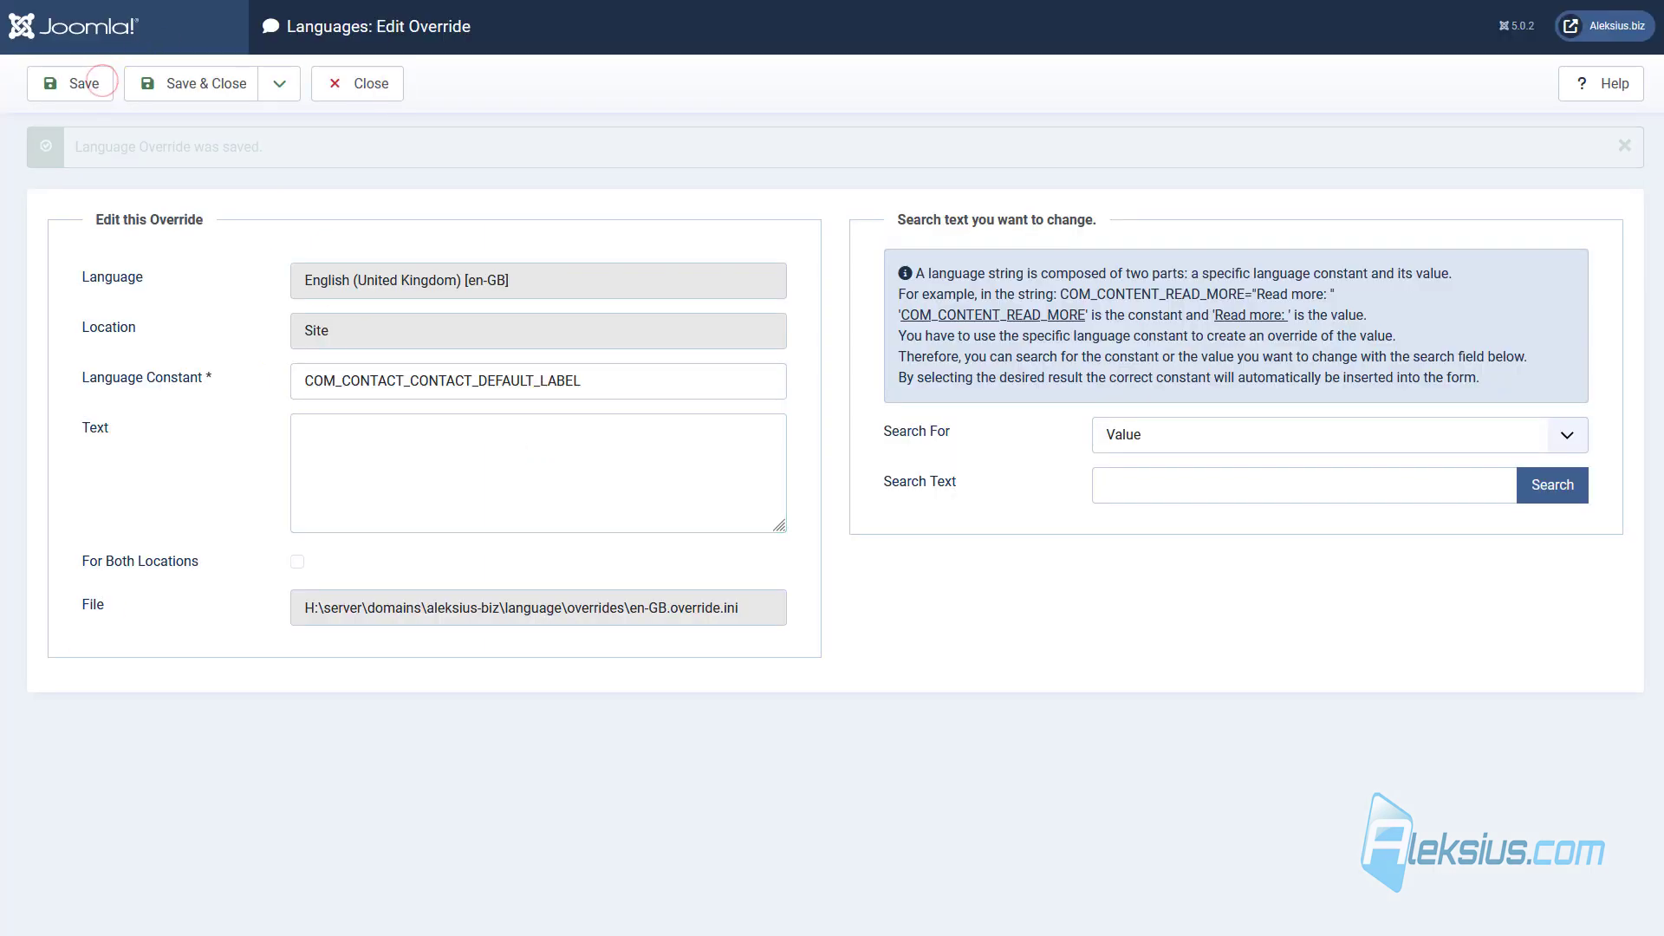
Step: Reload the contact page to confirm the heading is gone, and highlight the Name label
key(ctrl+Tab)
click(672, 69)
key(F5)
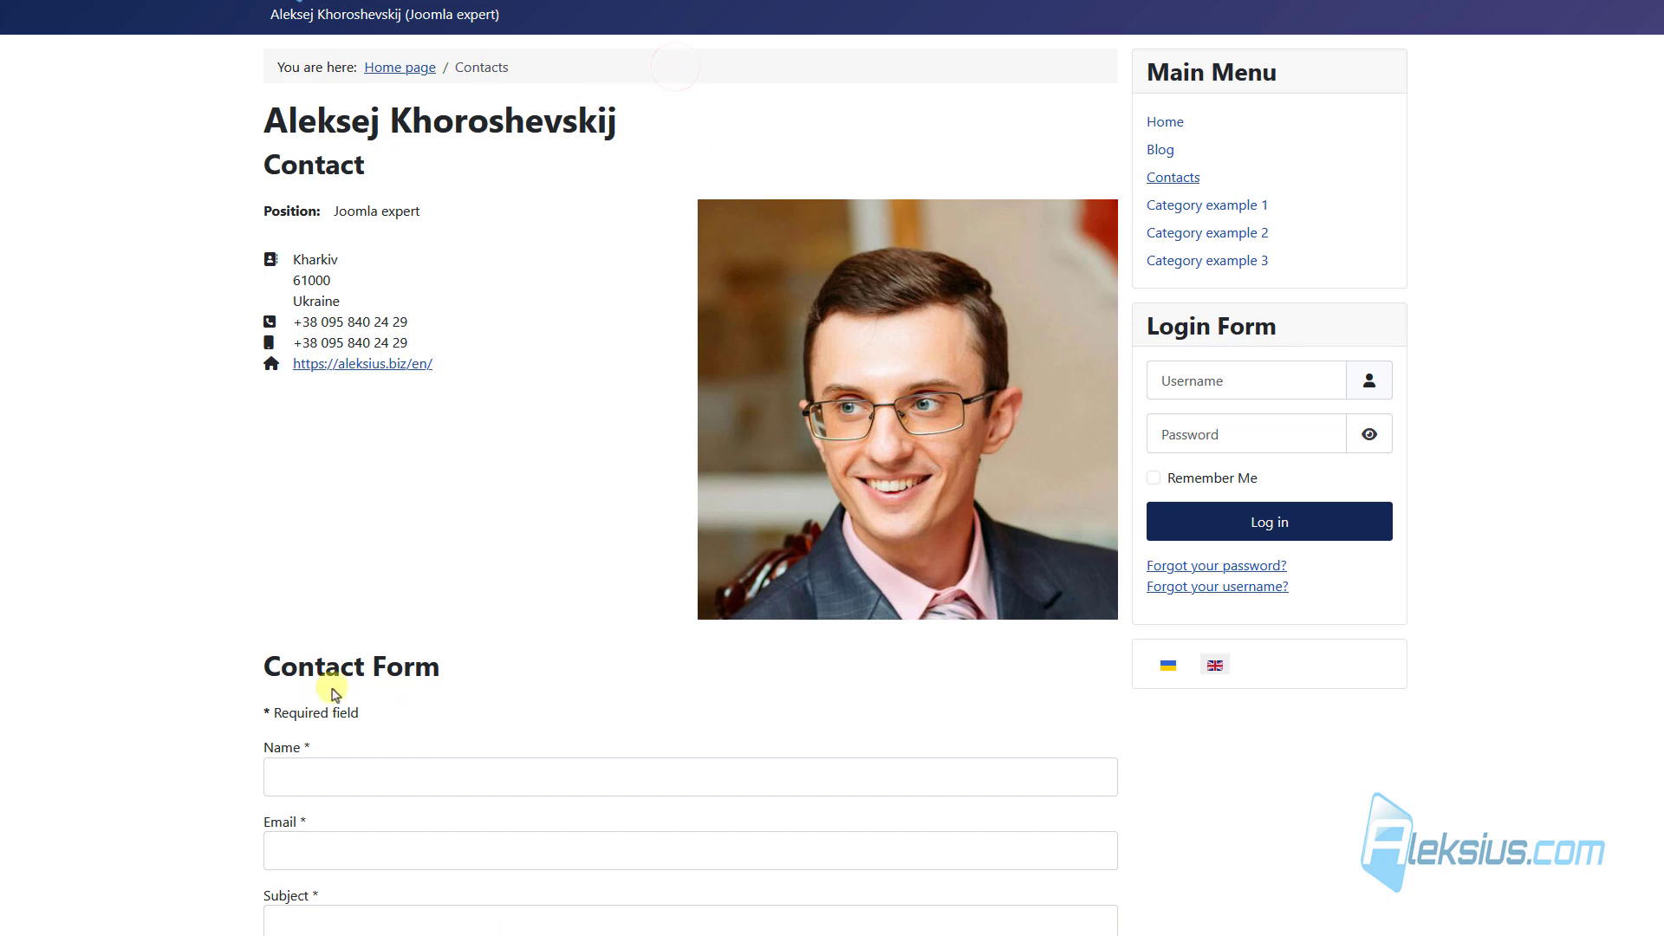
scroll(422, 643, down, 3)
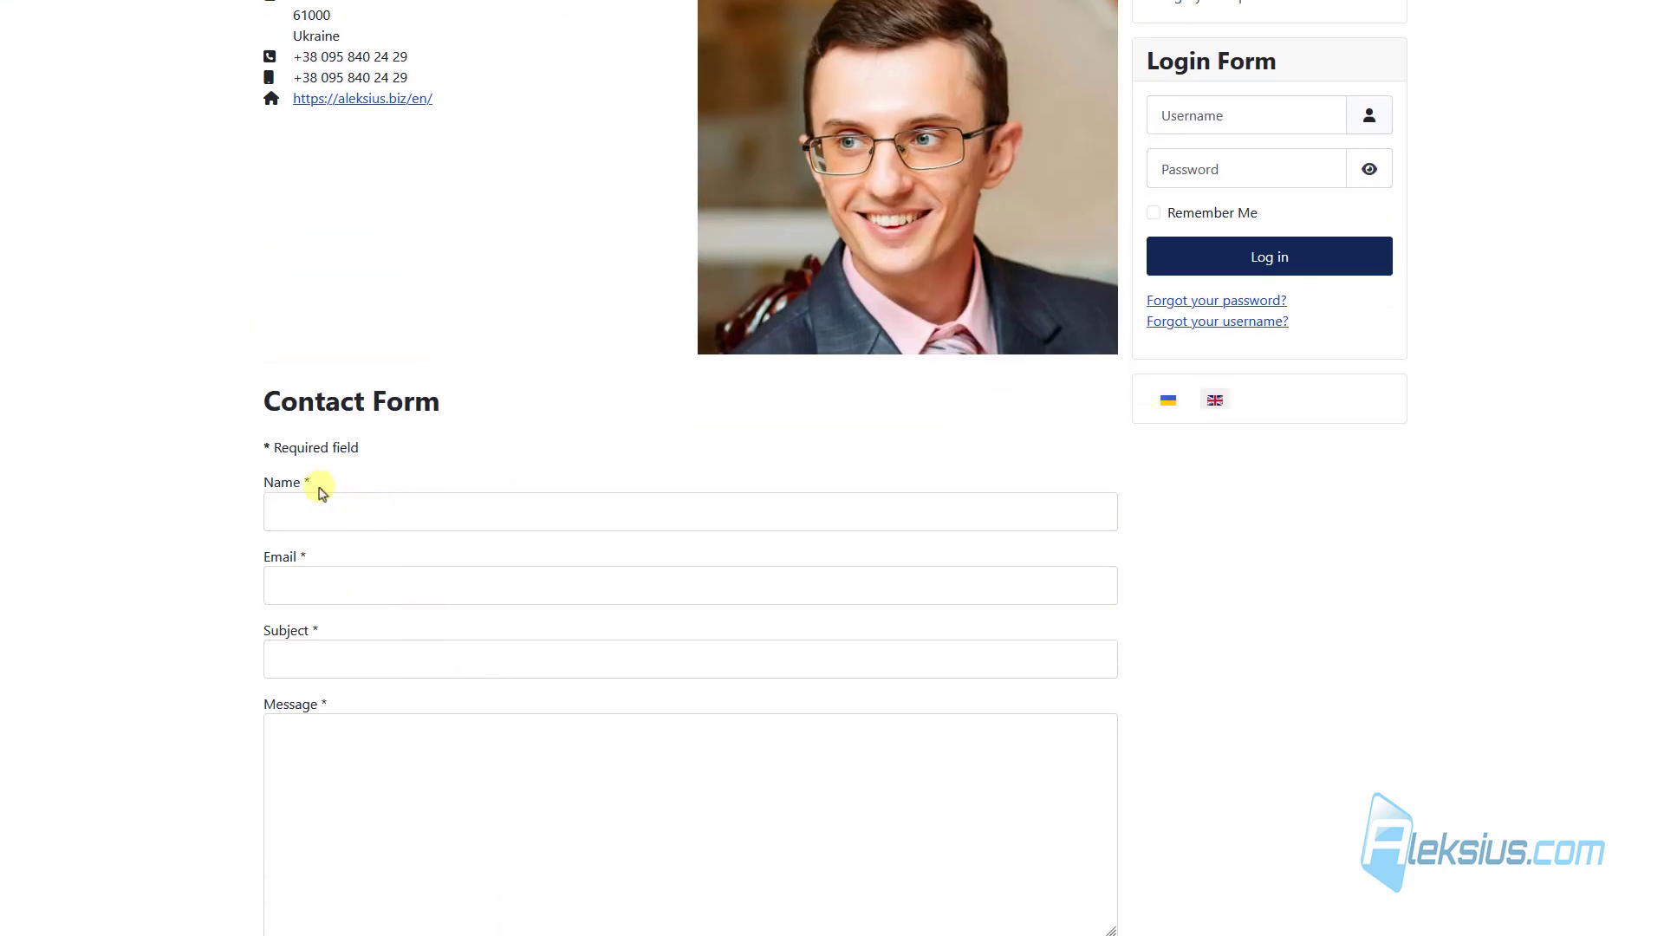
drag(265, 482, 300, 482)
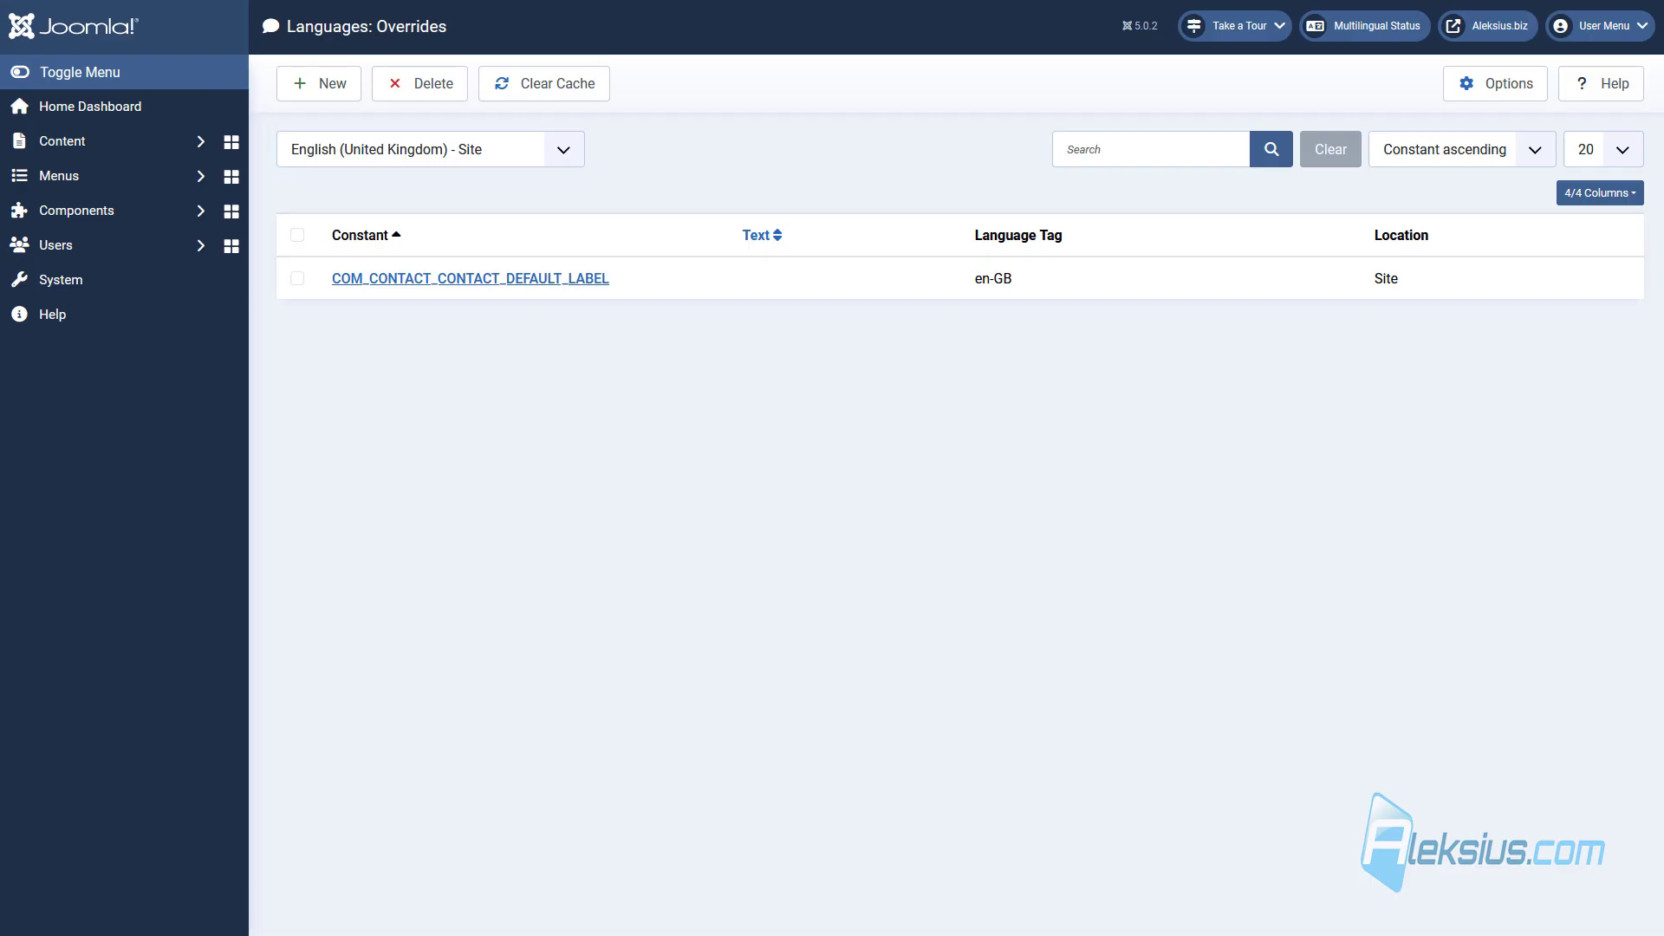
Step: Start another new override and search for strings whose value is 'Name'
click(327, 87)
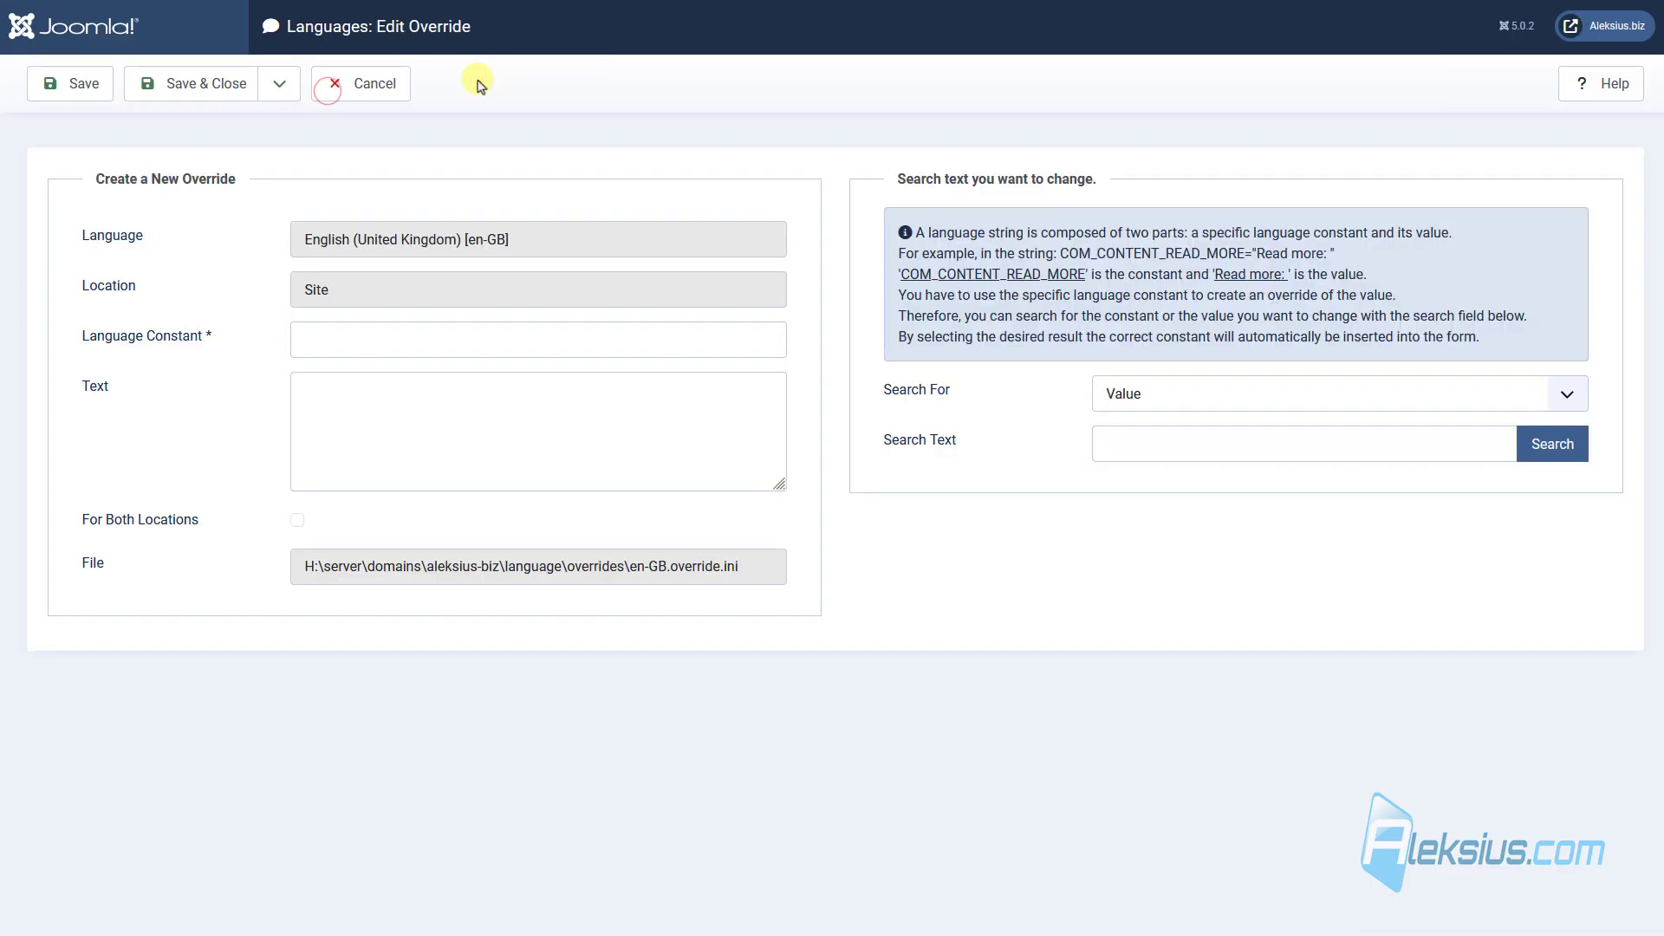
click(1217, 444)
text(Name)
click(1552, 444)
Step: Load more search results and browse back up to the COM_CONTACT name label constants
scroll(1163, 359, down, 5)
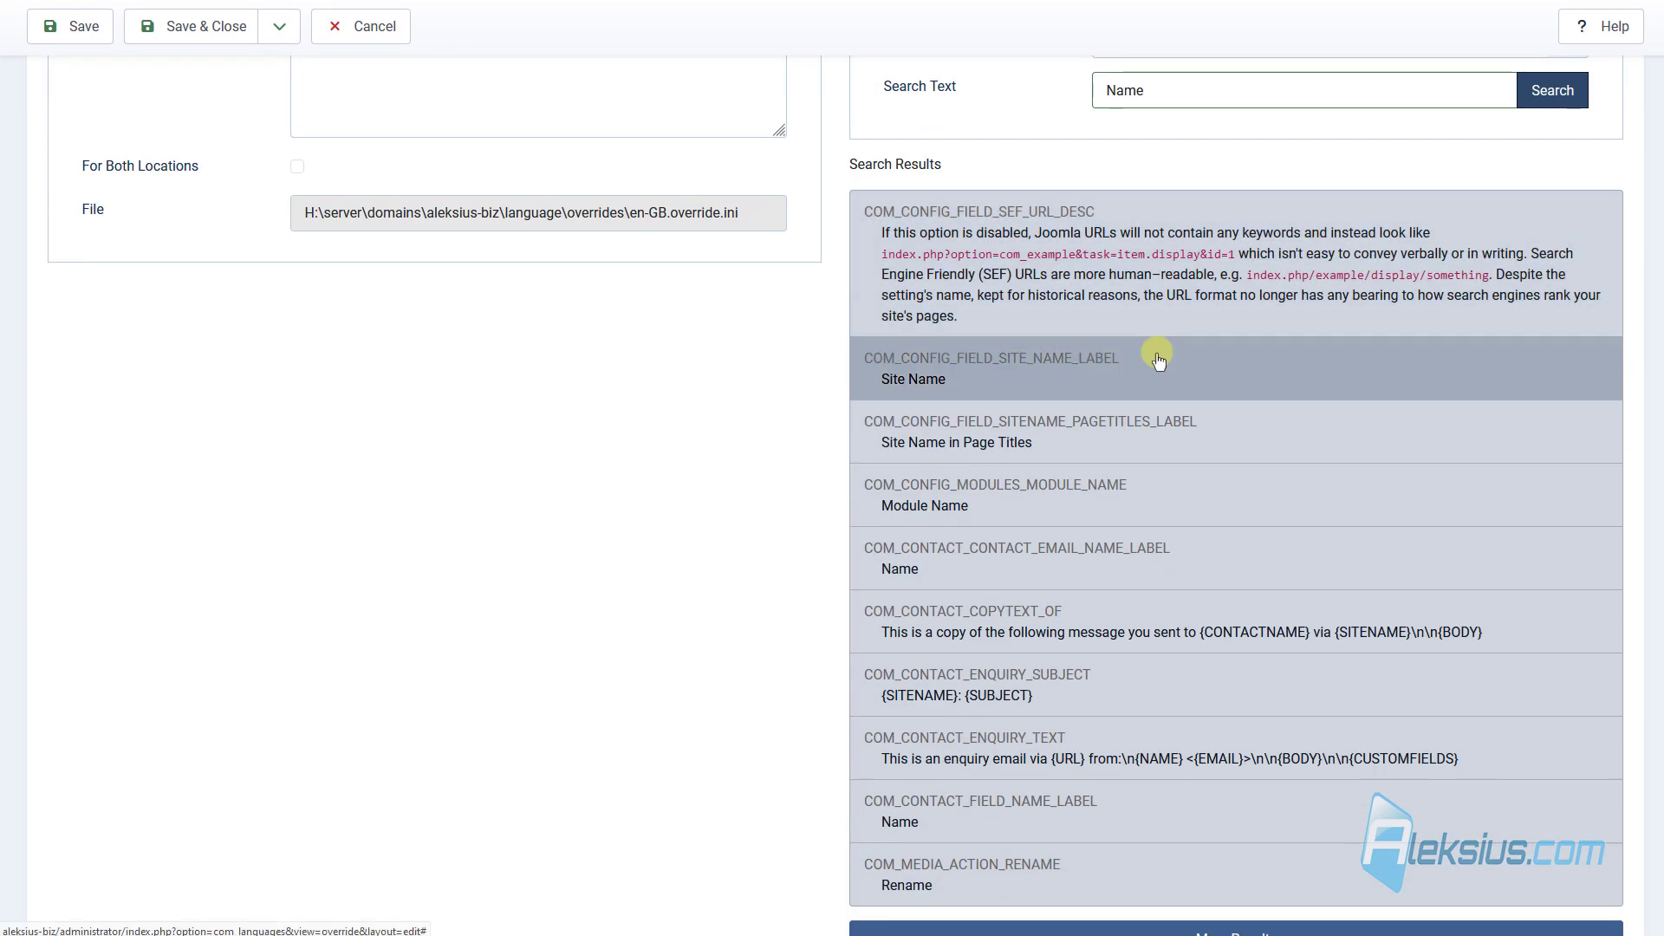
click(1201, 858)
scroll(1065, 520, down, 7)
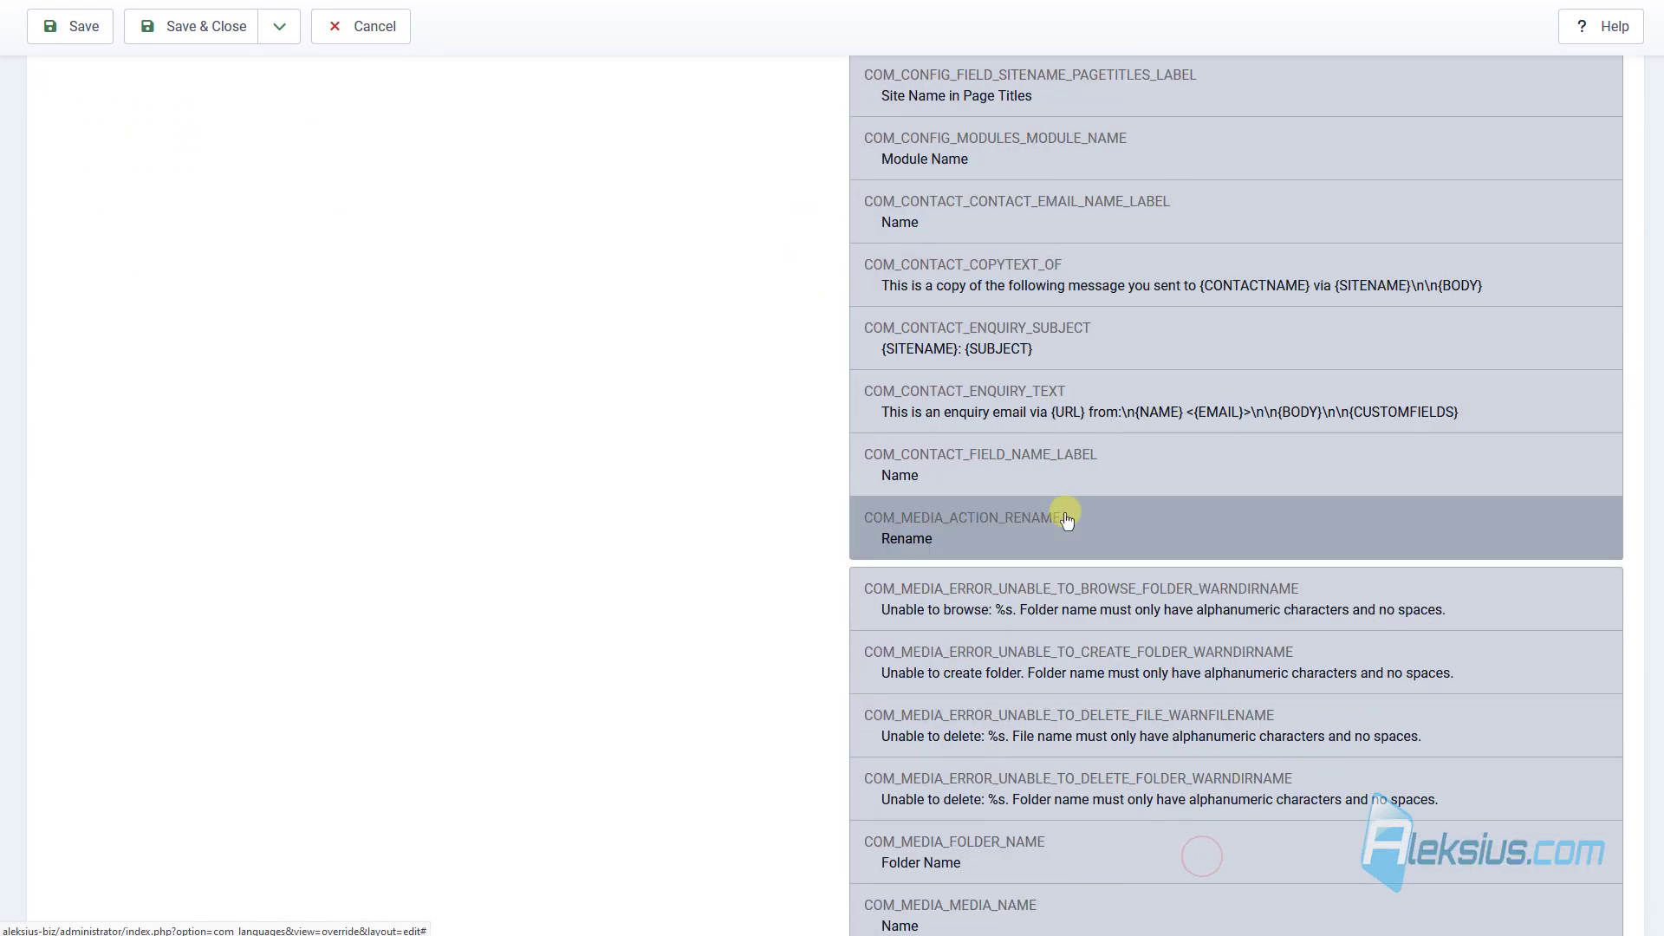
click(1097, 855)
scroll(1098, 587, down, 9)
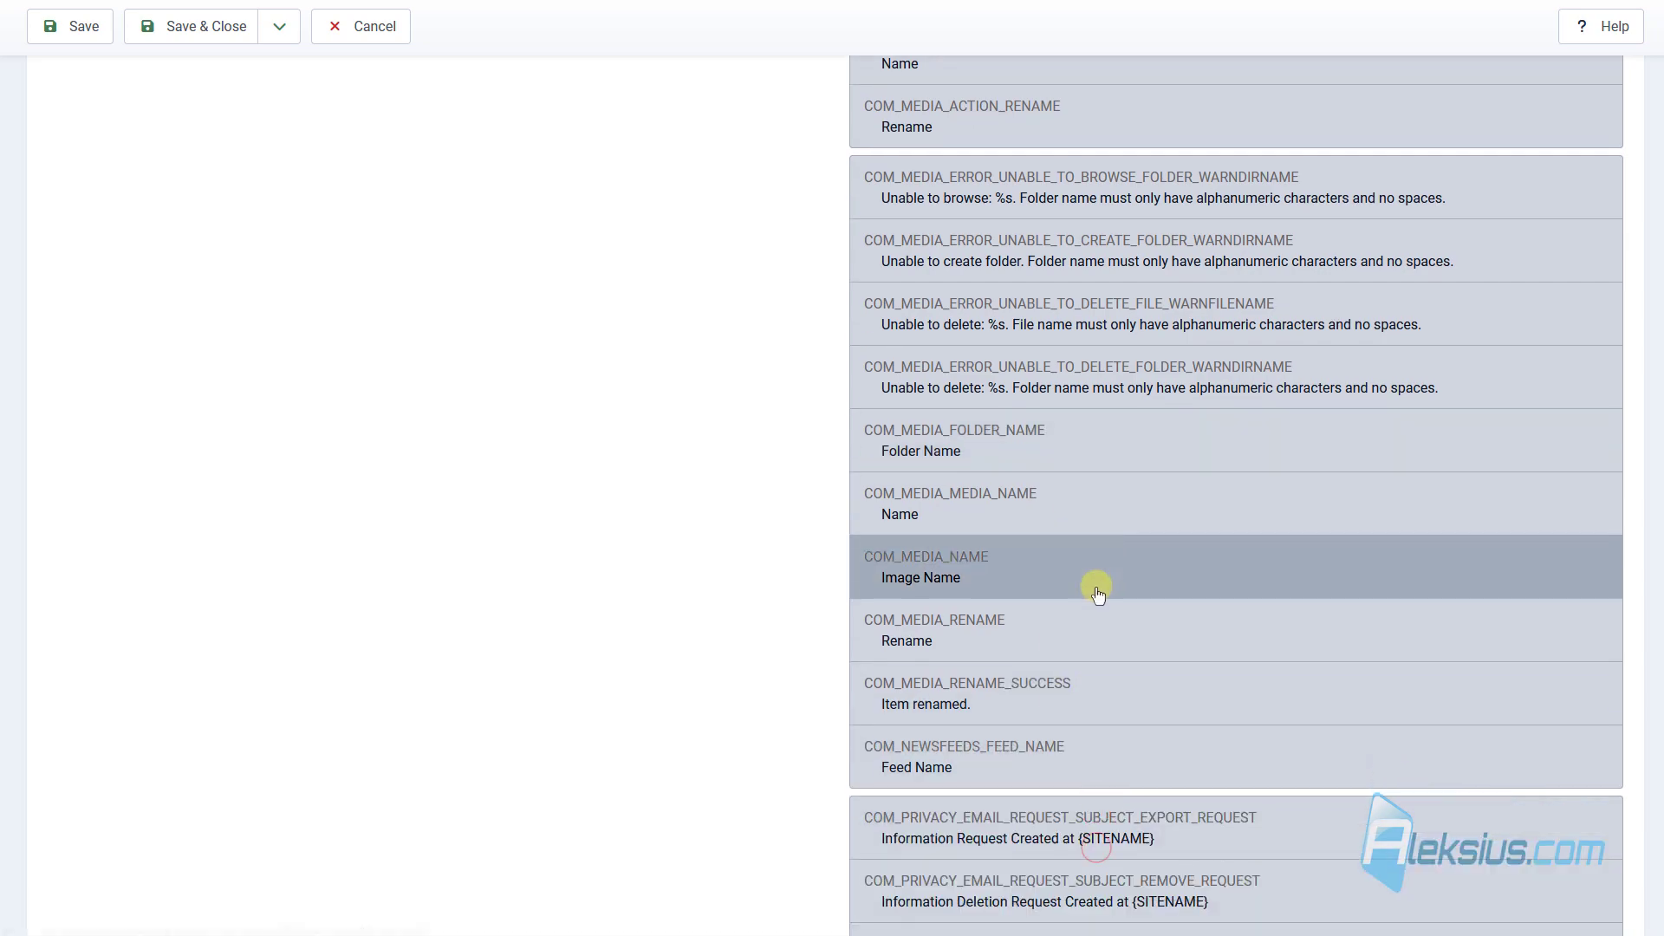
click(1156, 845)
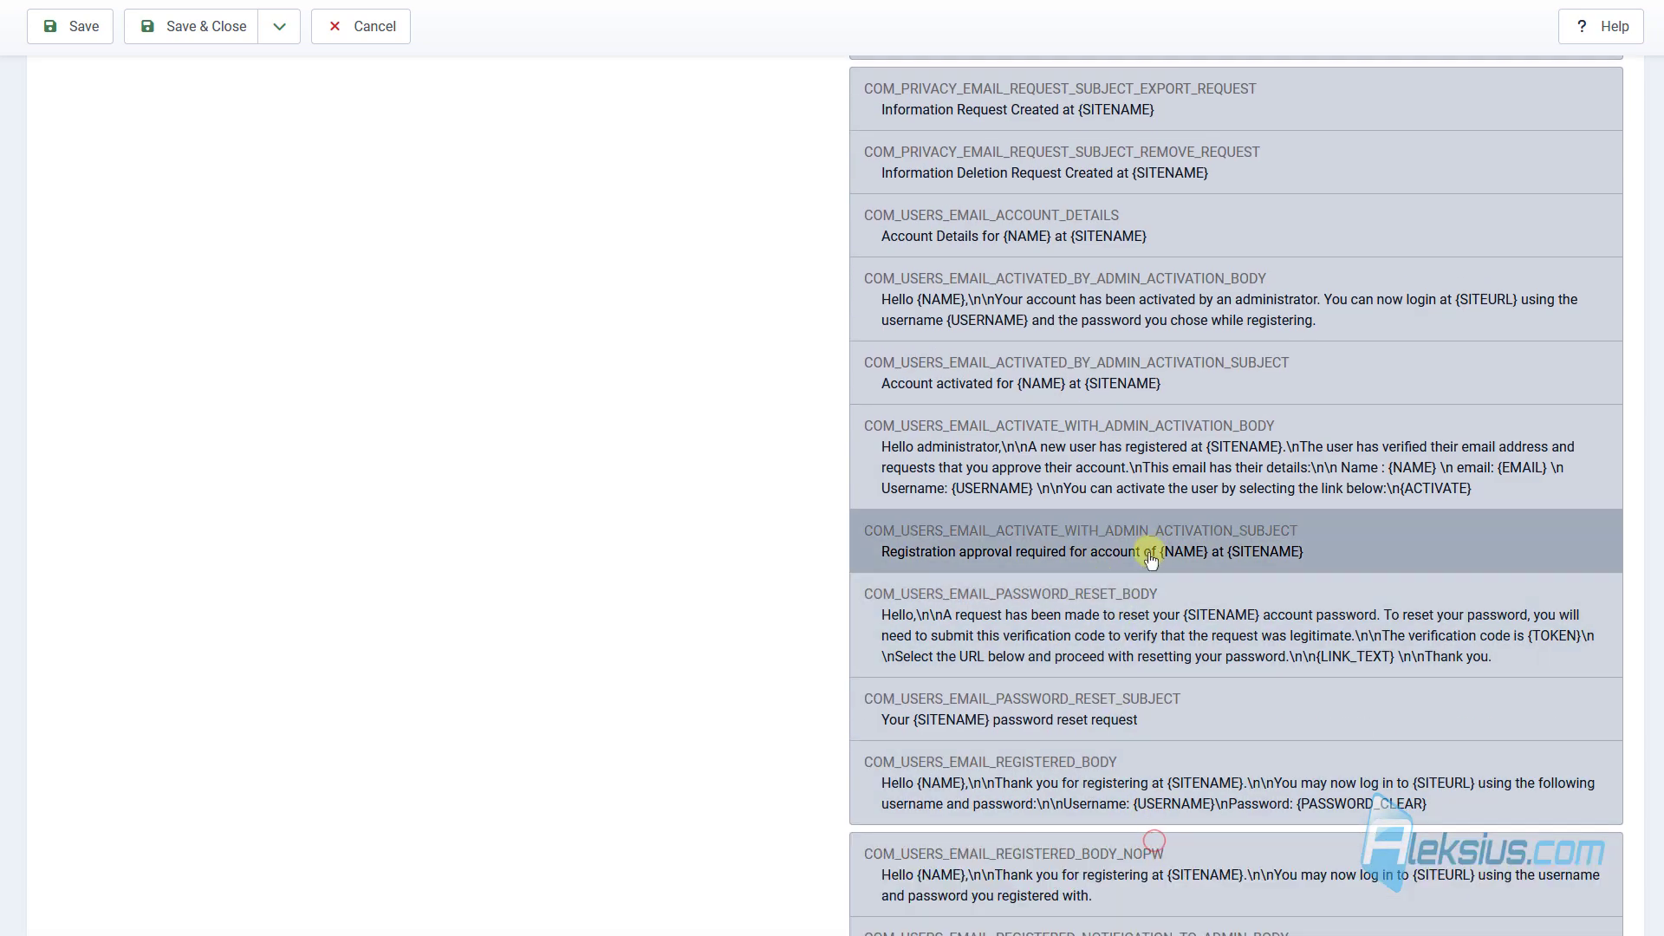
scroll(970, 754, down, 10)
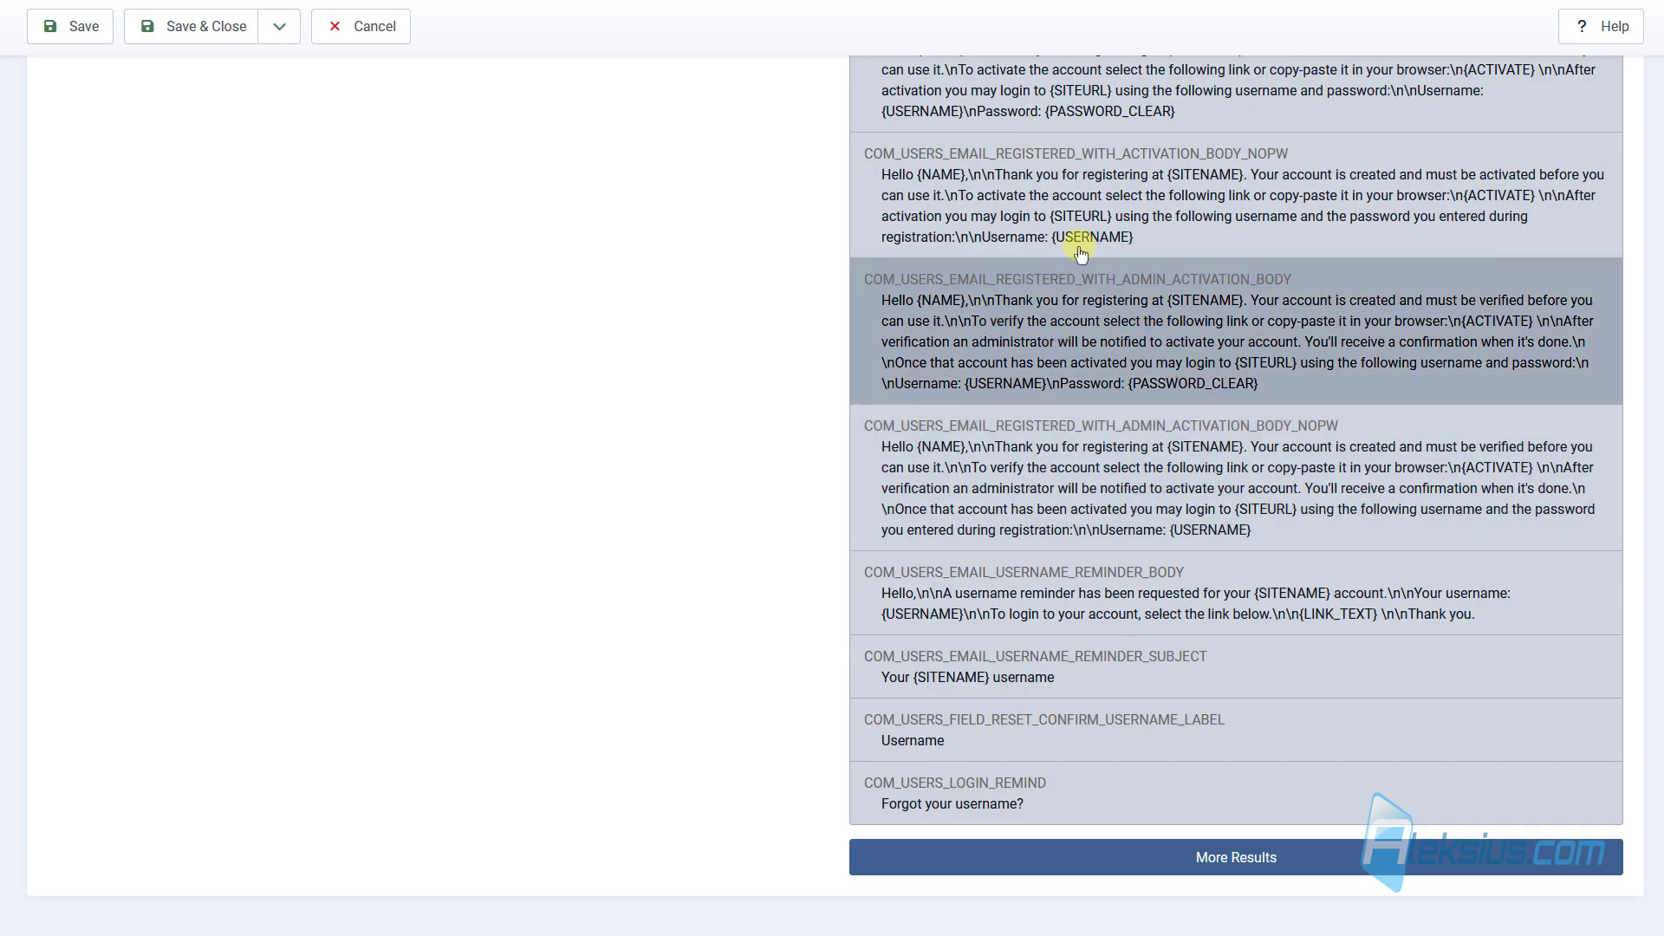
scroll(968, 428, up, 15)
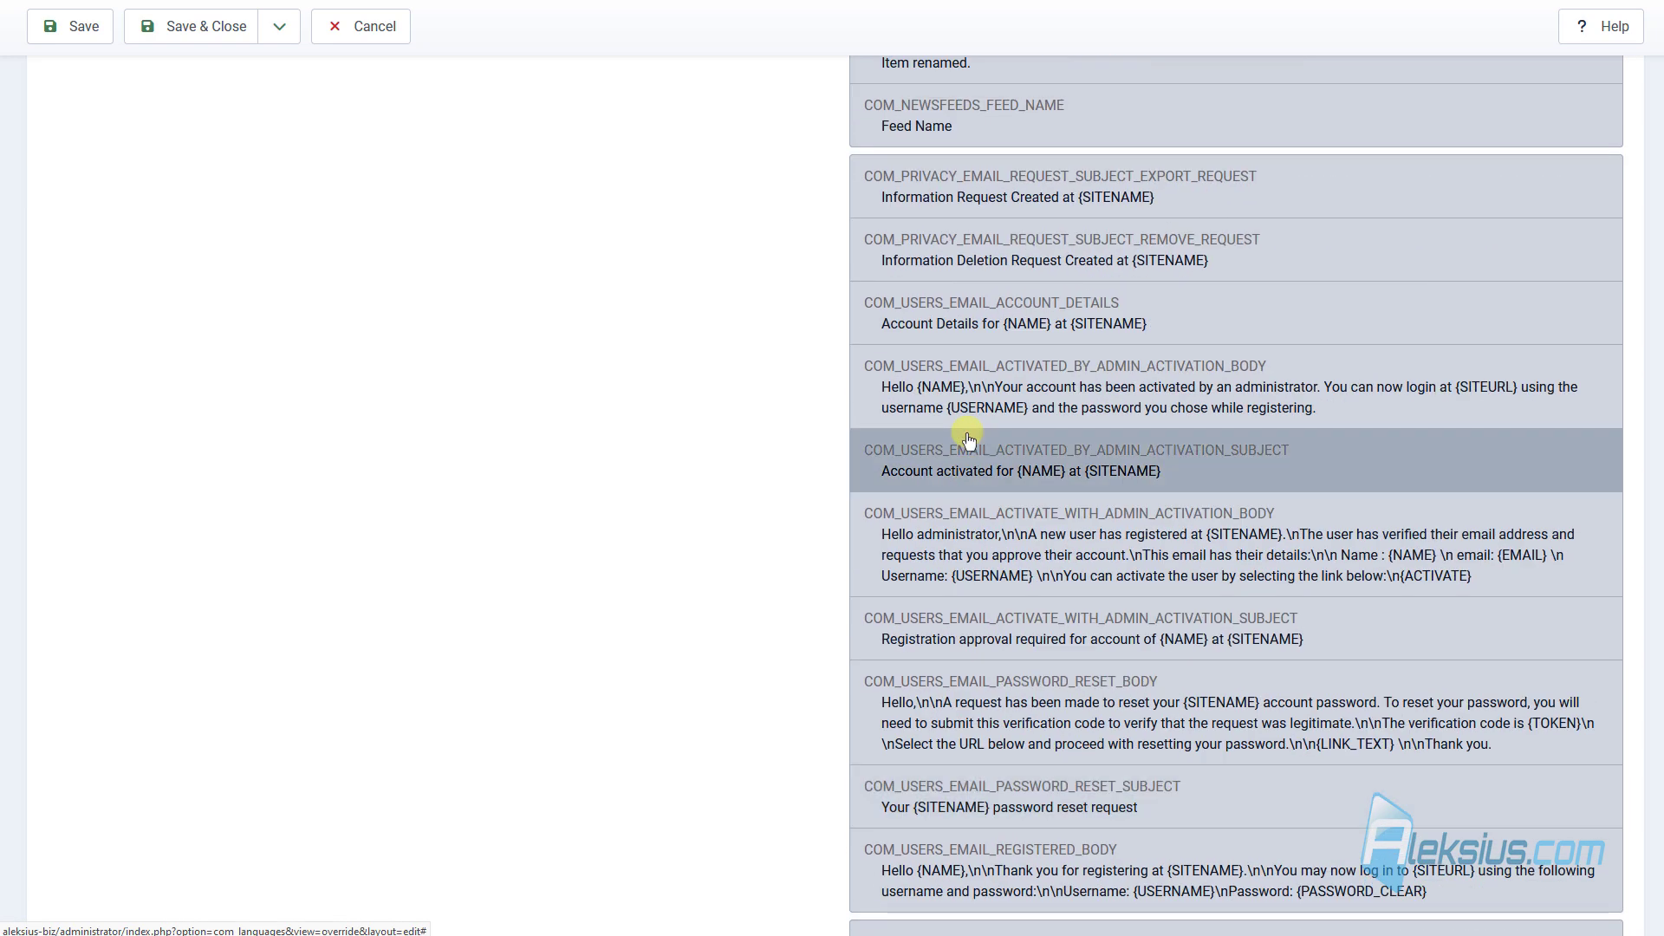
scroll(968, 440, up, 4)
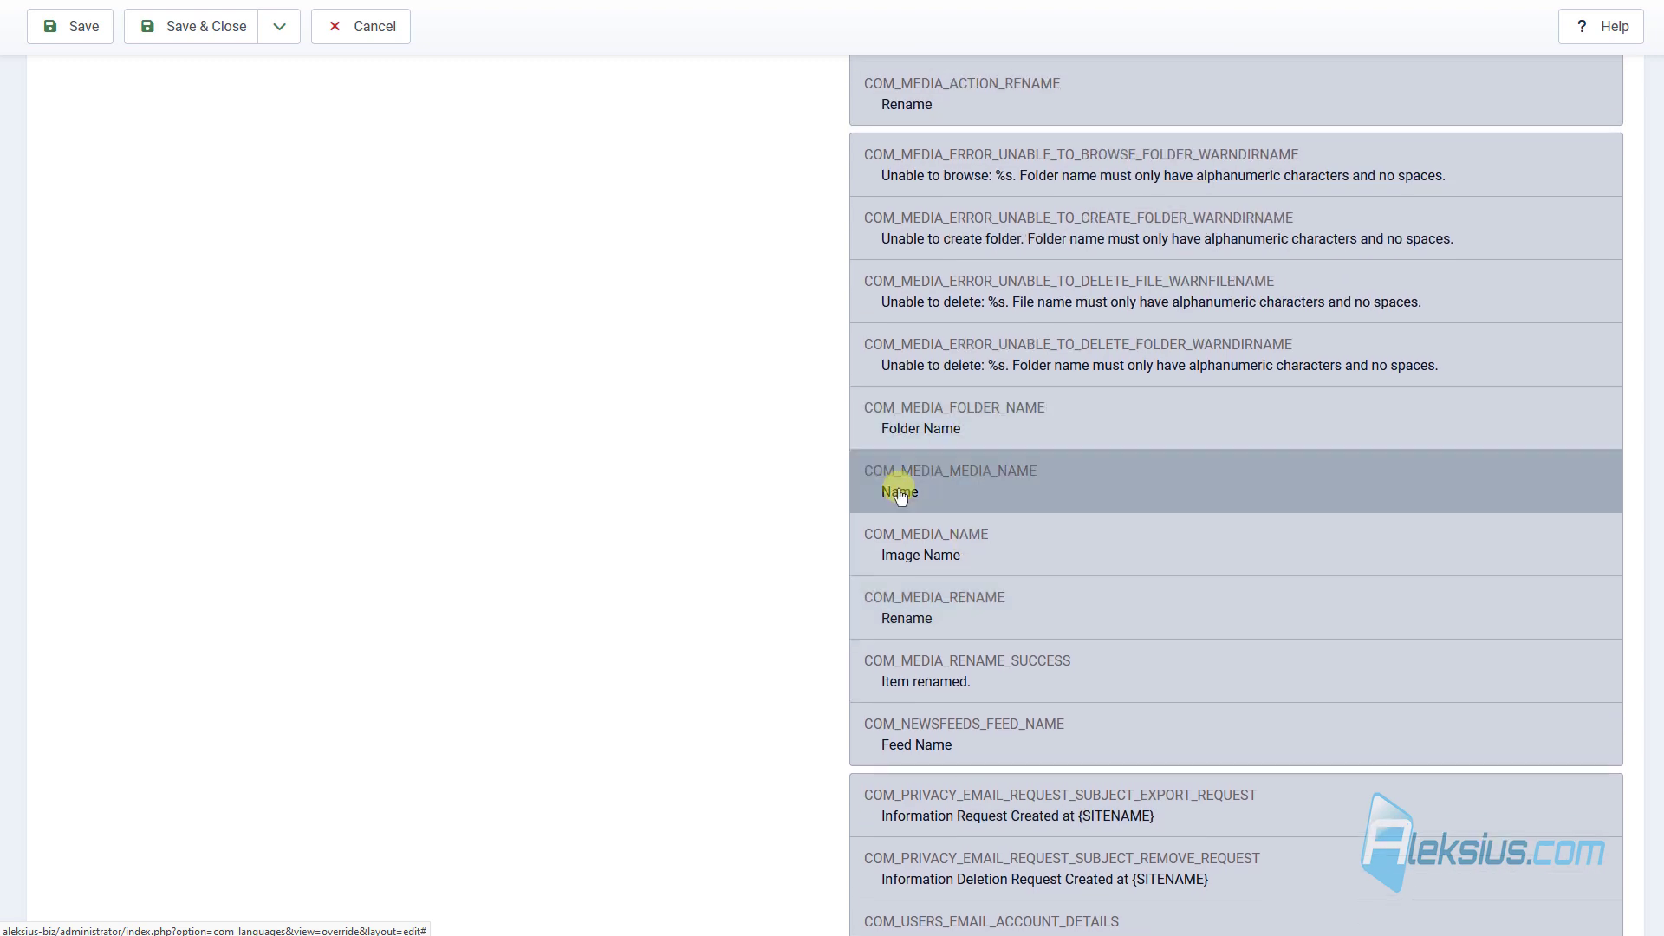
scroll(968, 486, up, 5)
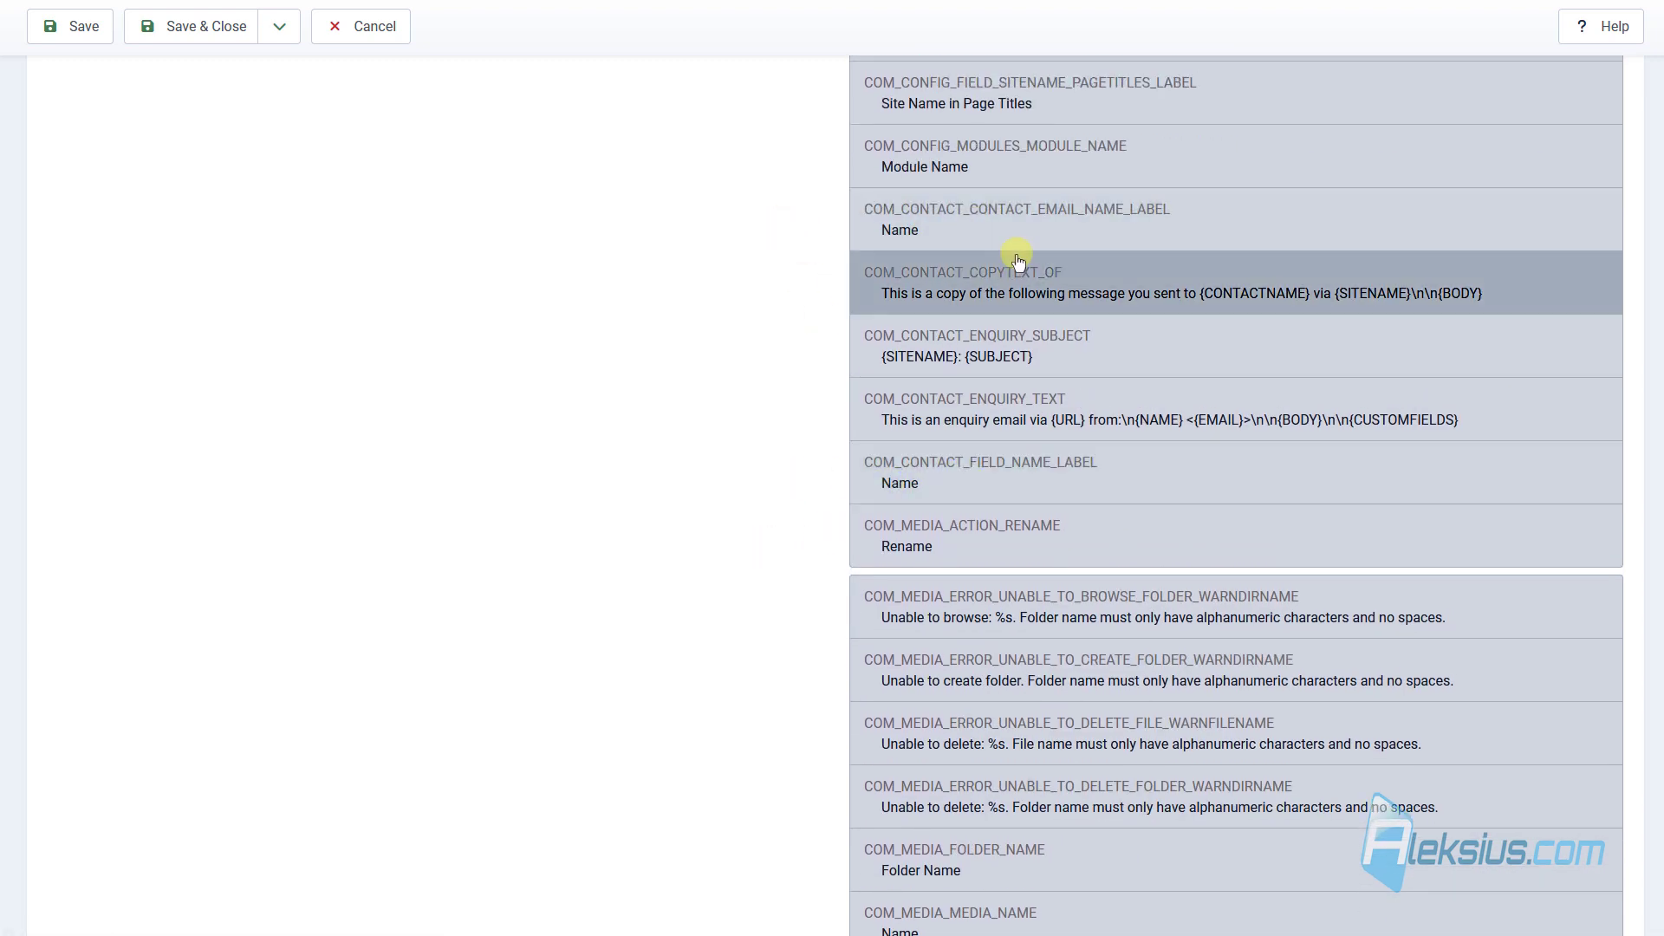
scroll(677, 599, up, 4)
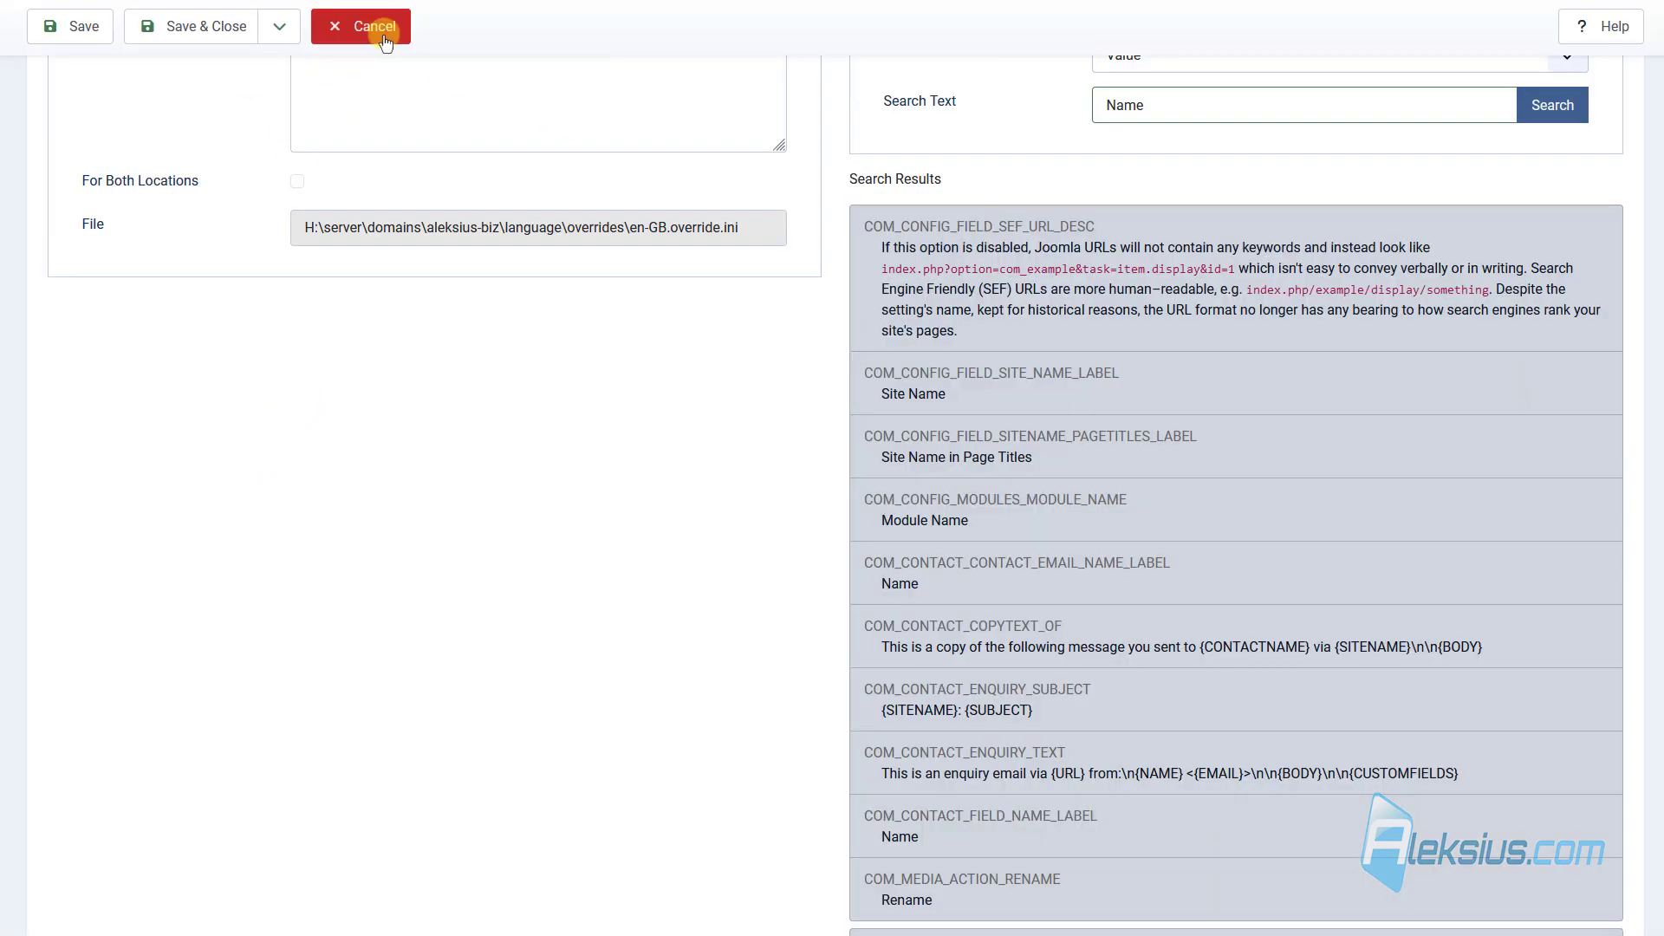
Step: Cancel the override and enable Debug Language with Constant display in Global Configuration
click(375, 27)
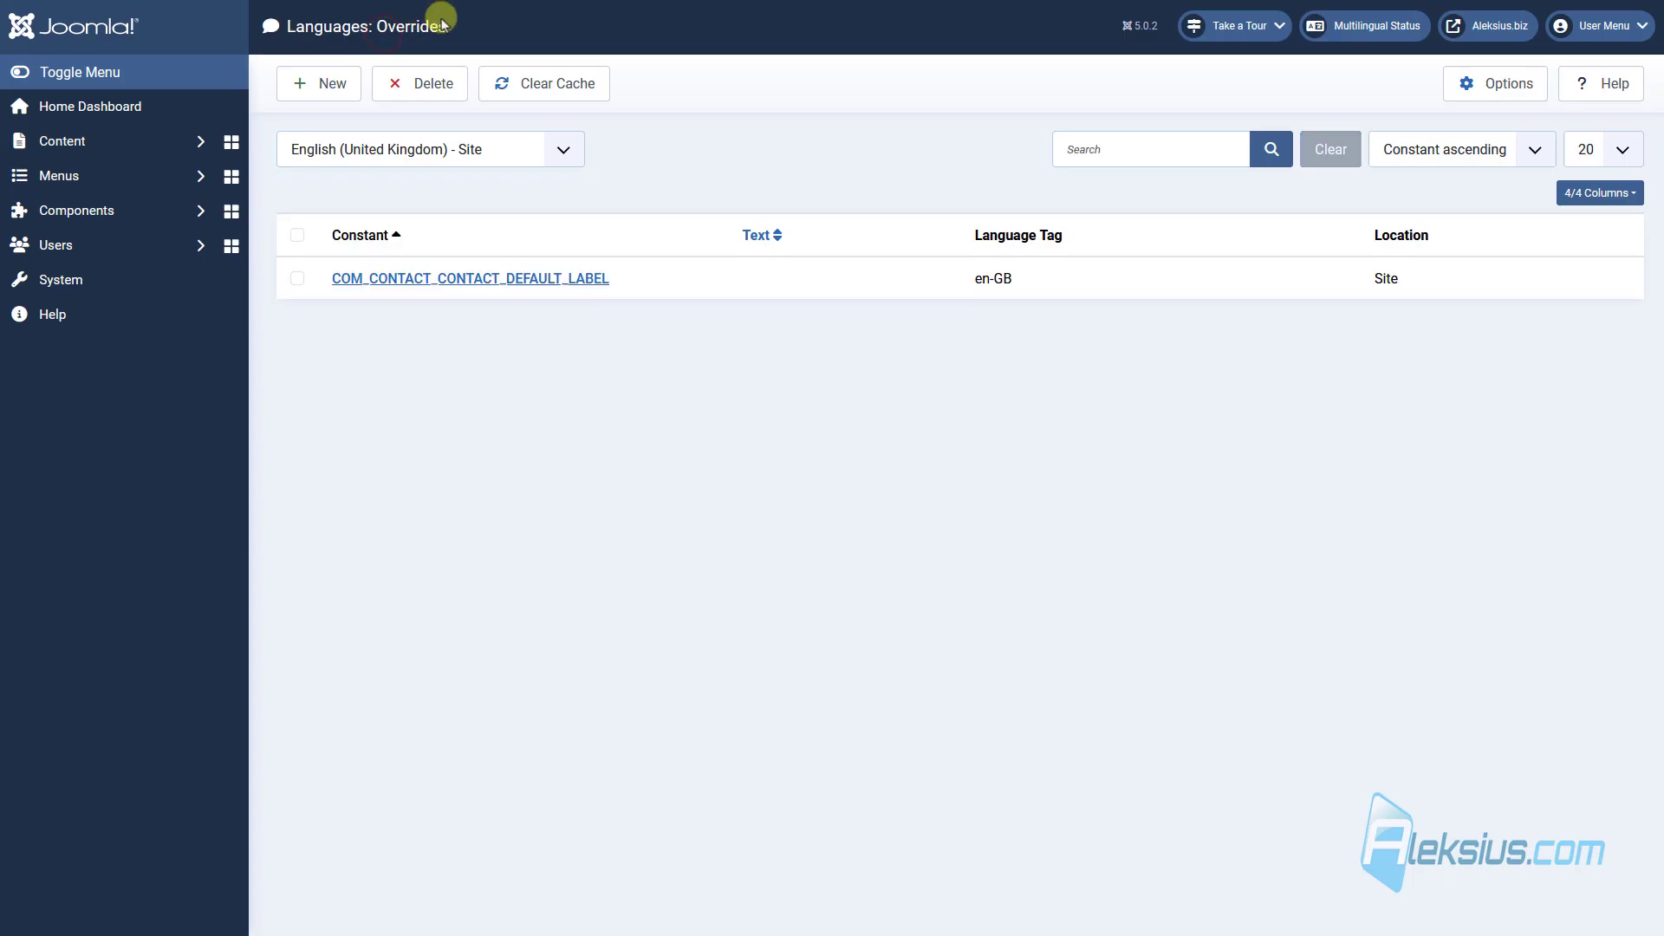
click(130, 107)
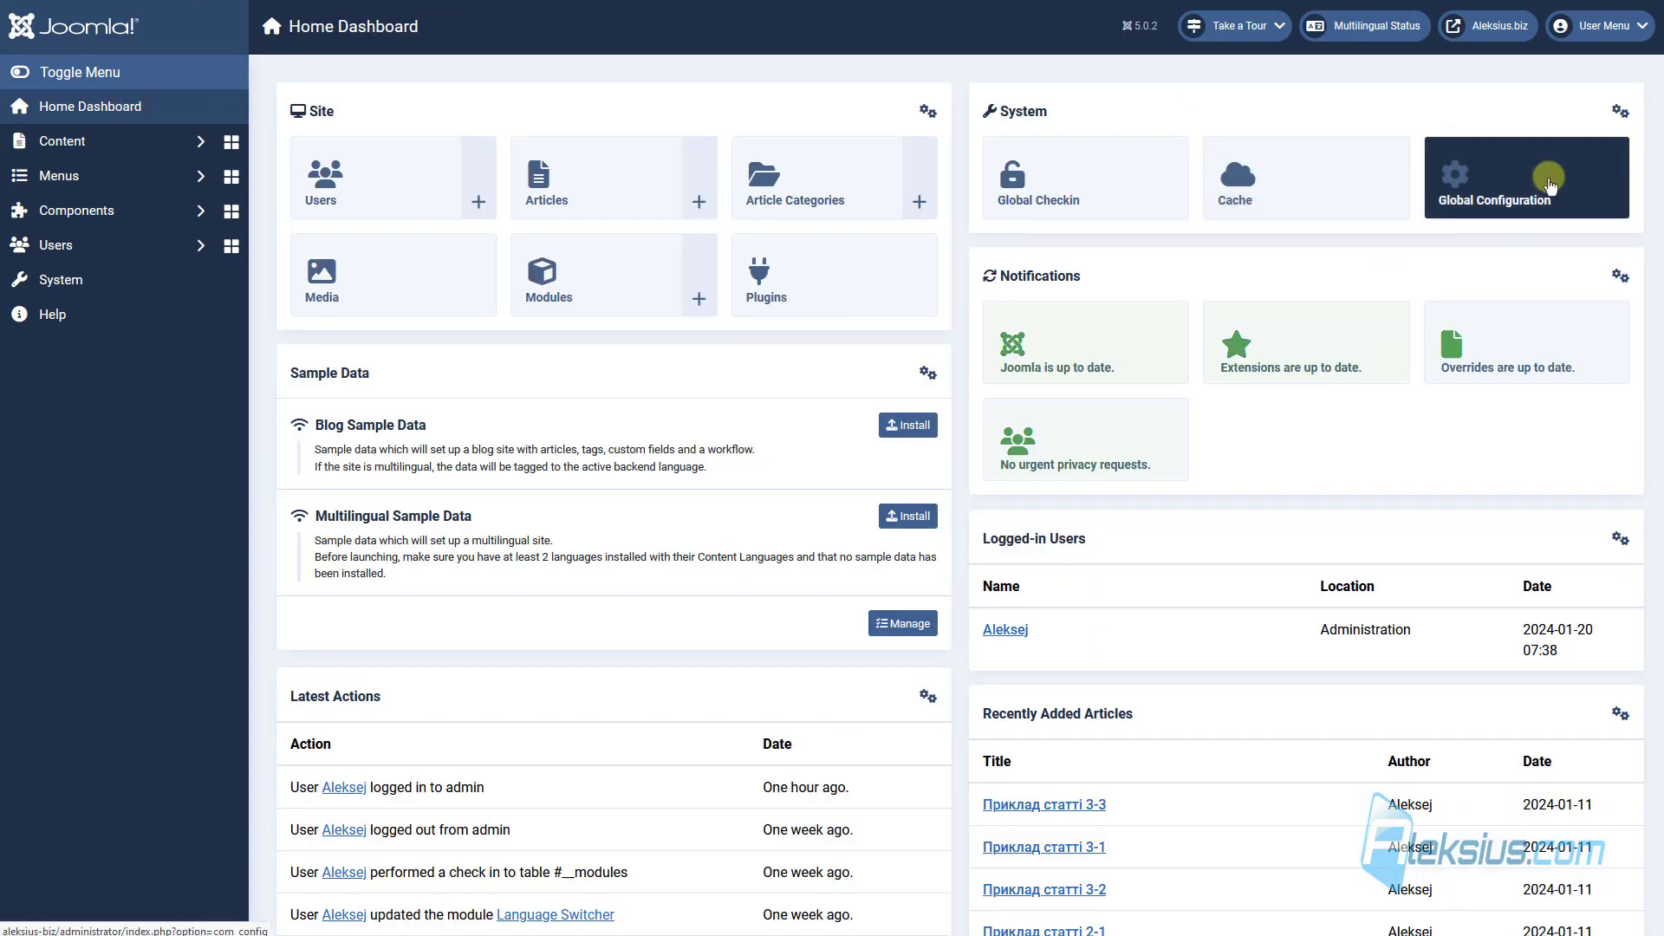
click(1528, 201)
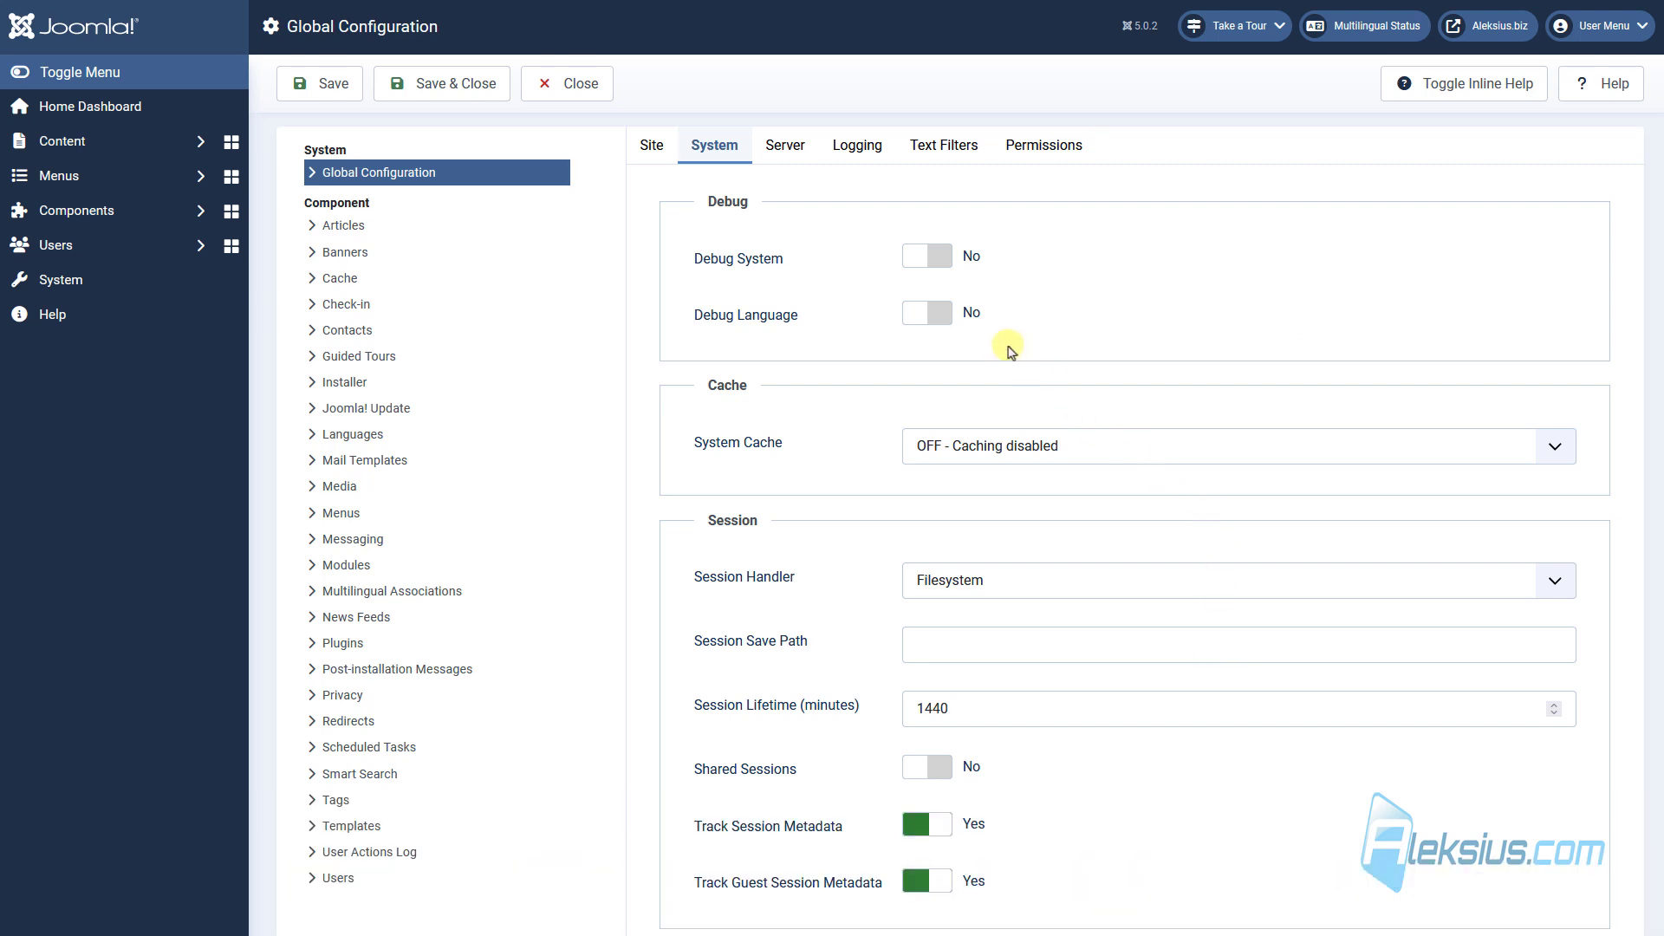
click(943, 326)
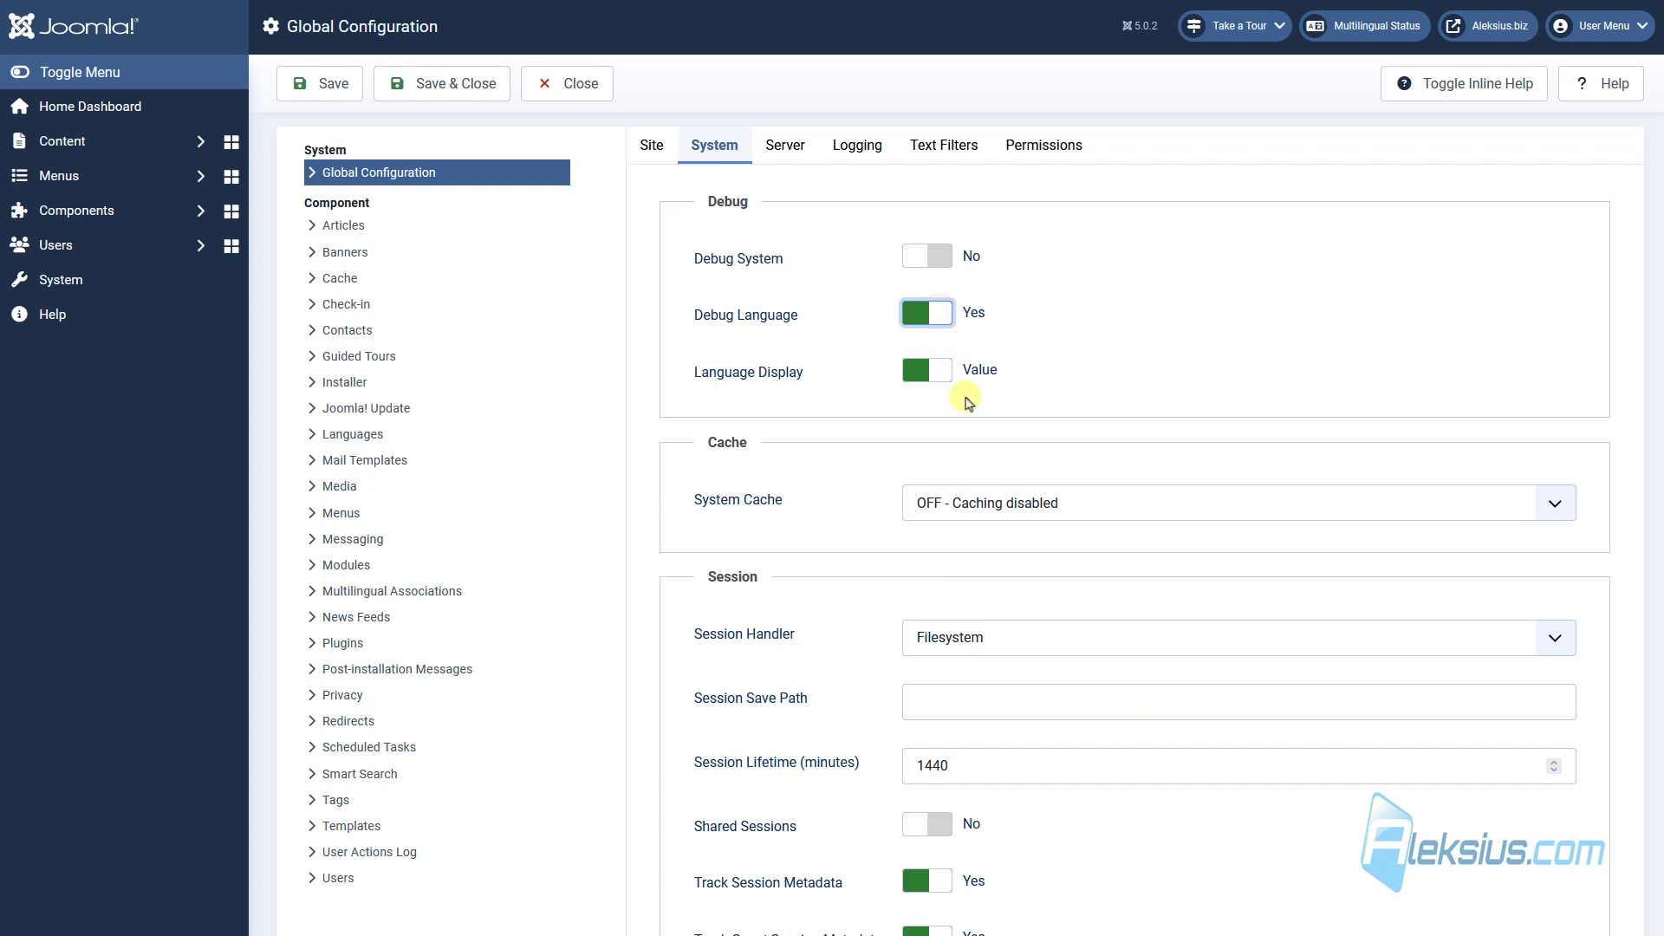
click(941, 375)
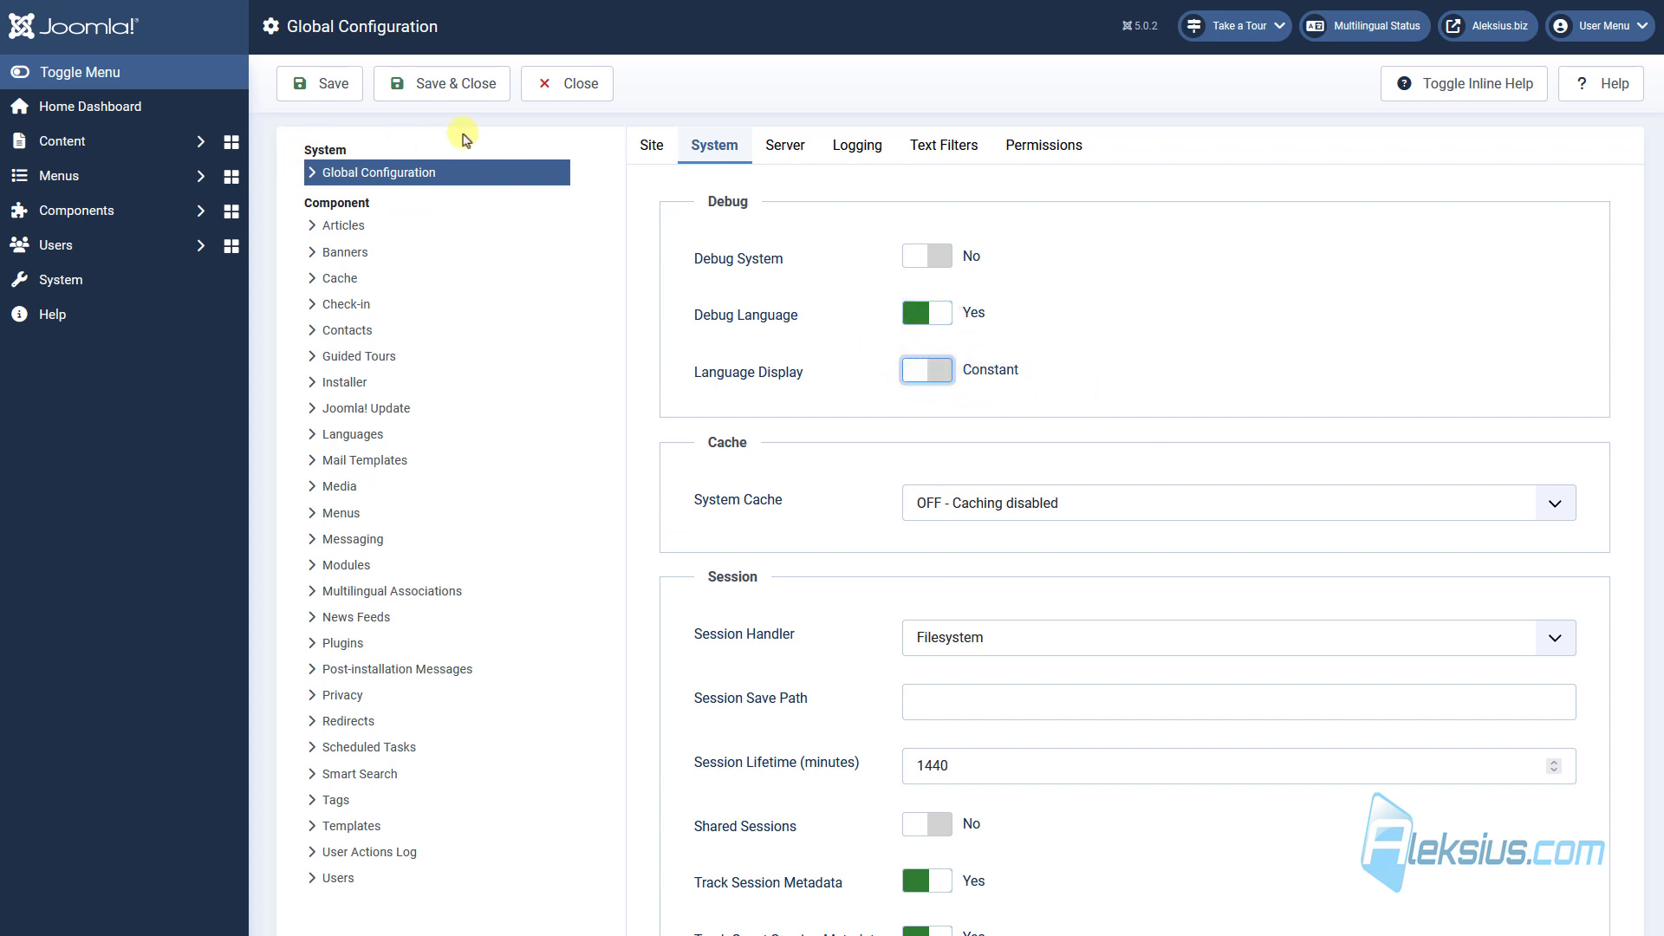
click(328, 97)
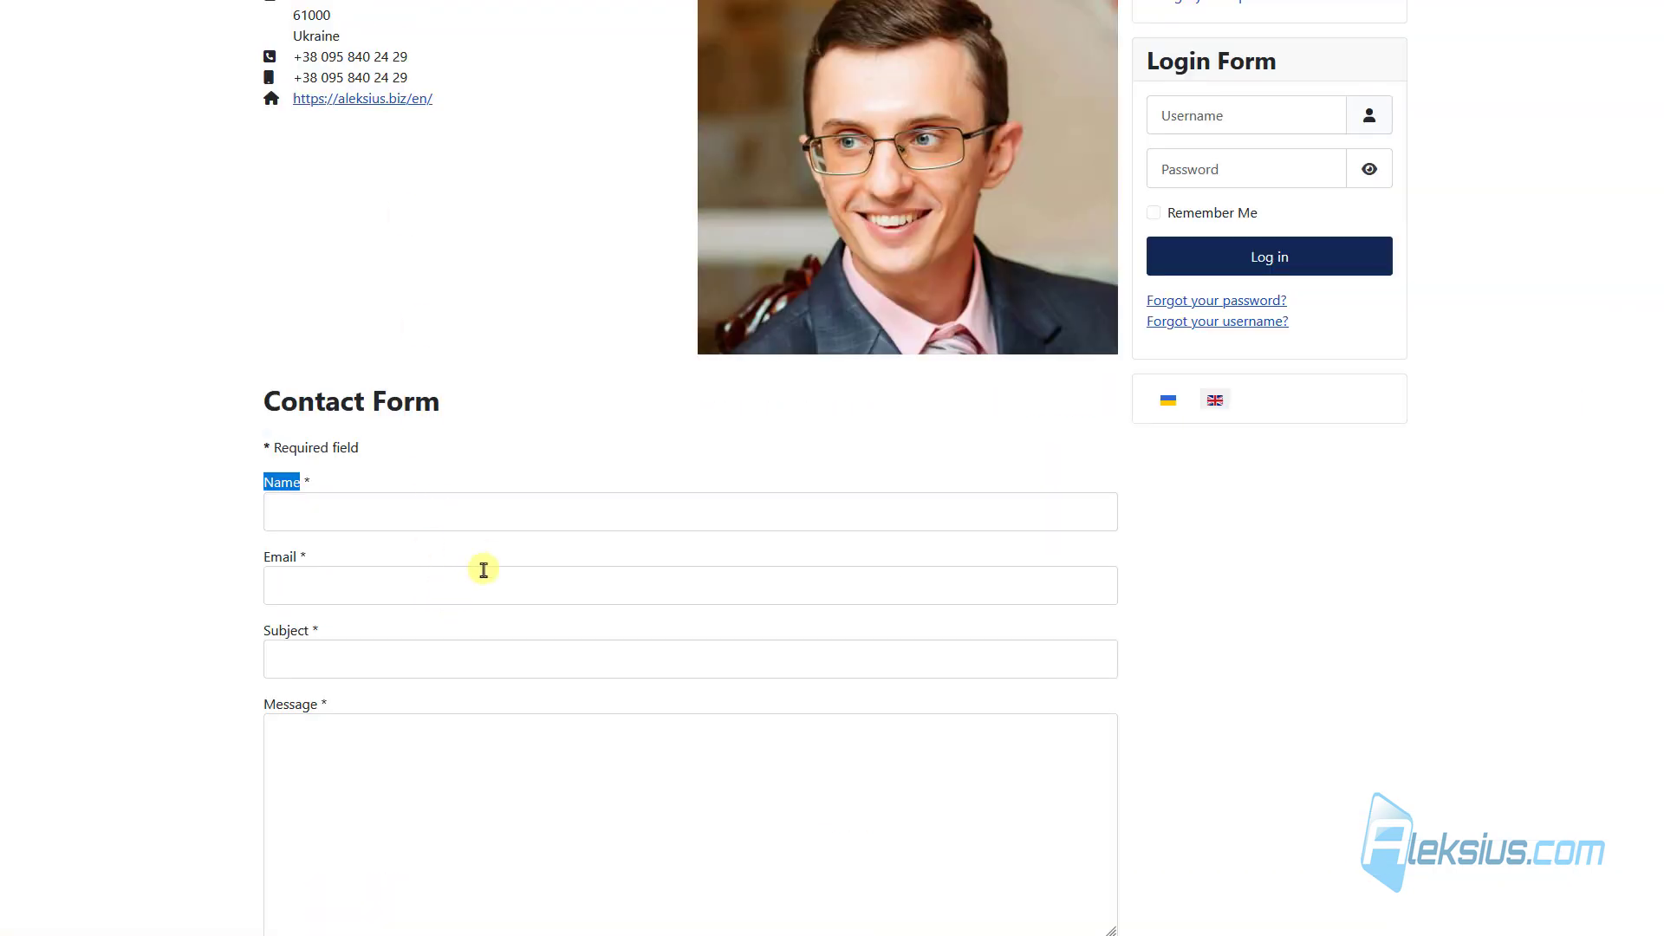
Step: Reveal the Name field's label constant on the contact page, then switch Debug Language off and close
key(F5)
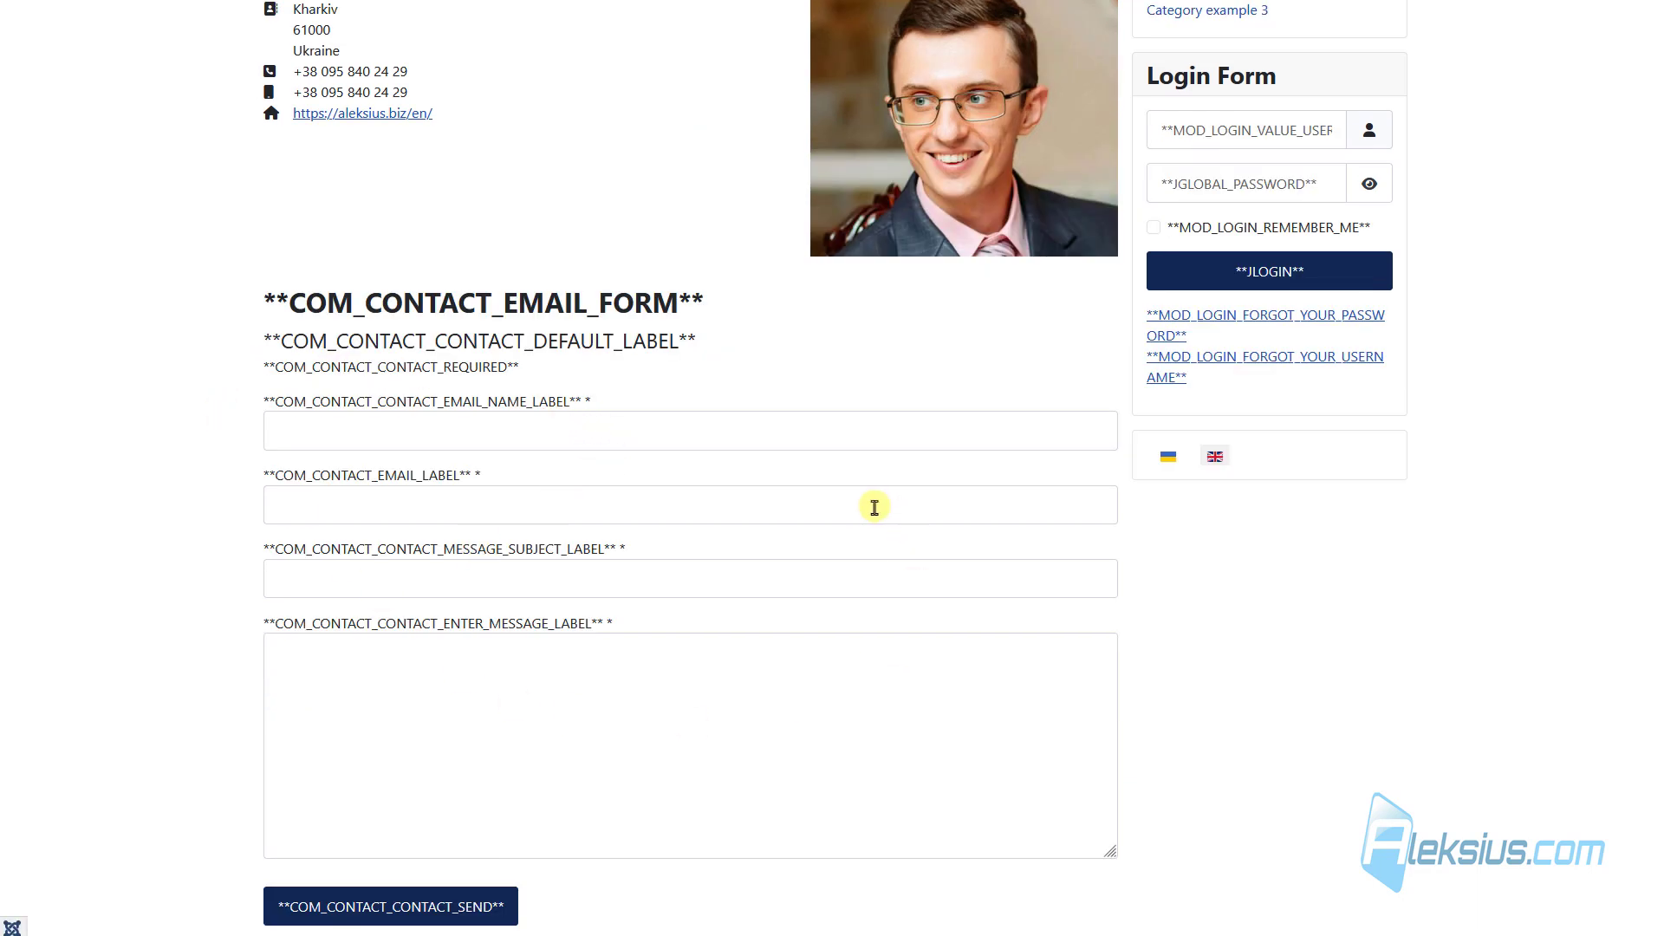
drag(276, 406, 569, 407)
key(ctrl+c)
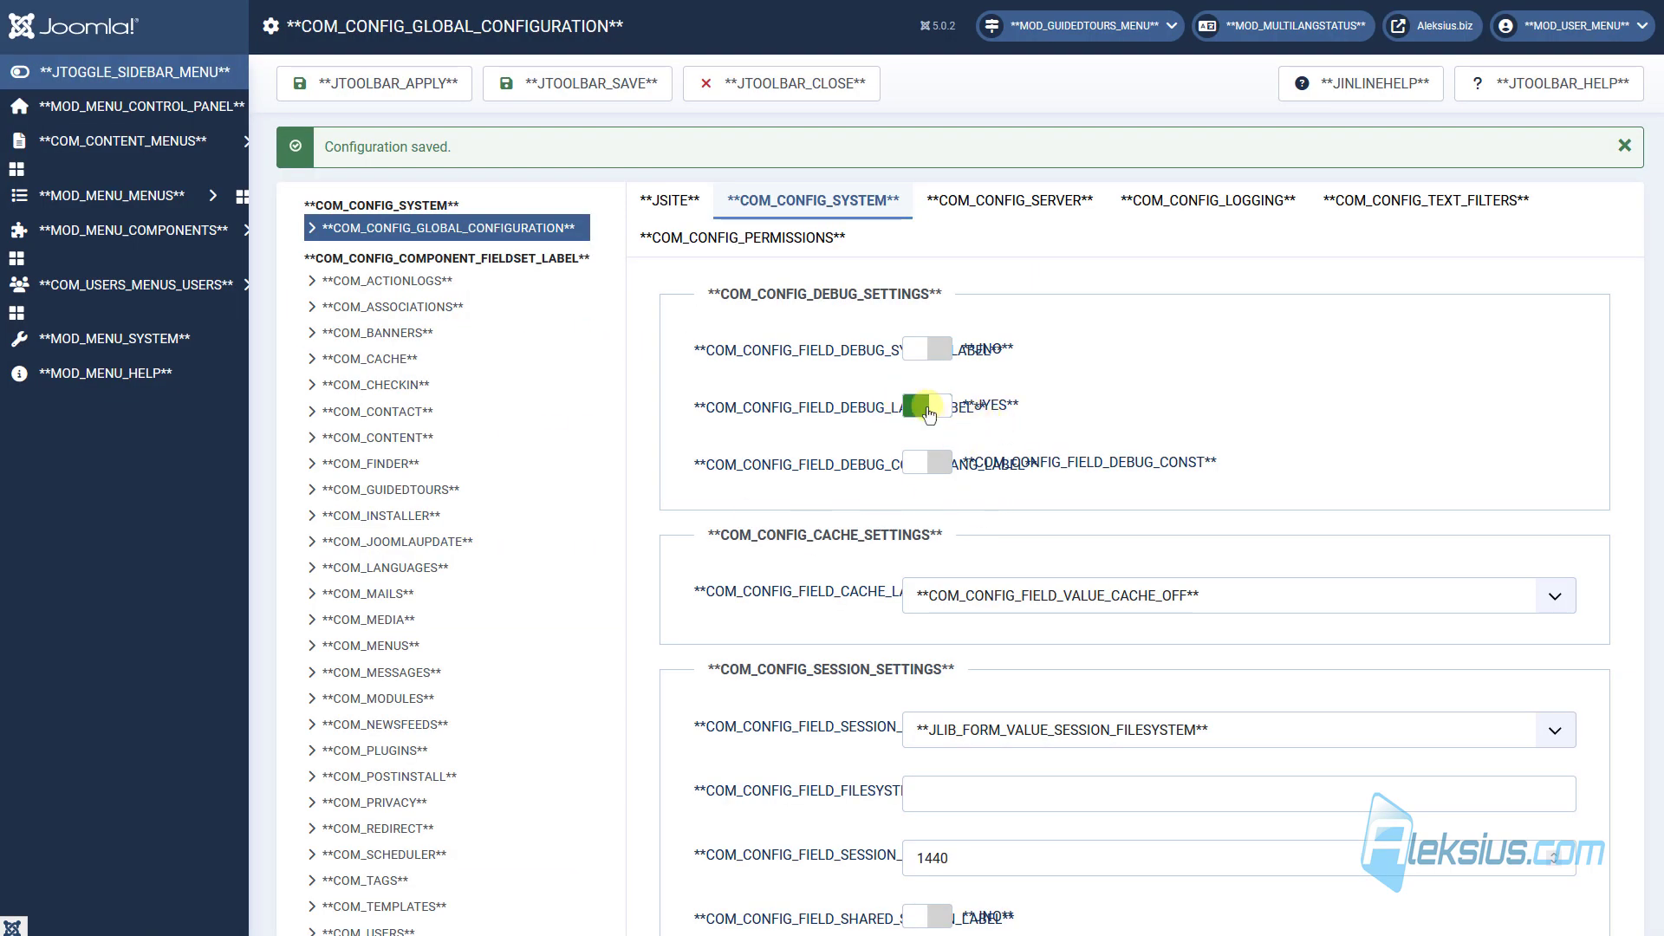
click(925, 417)
click(609, 100)
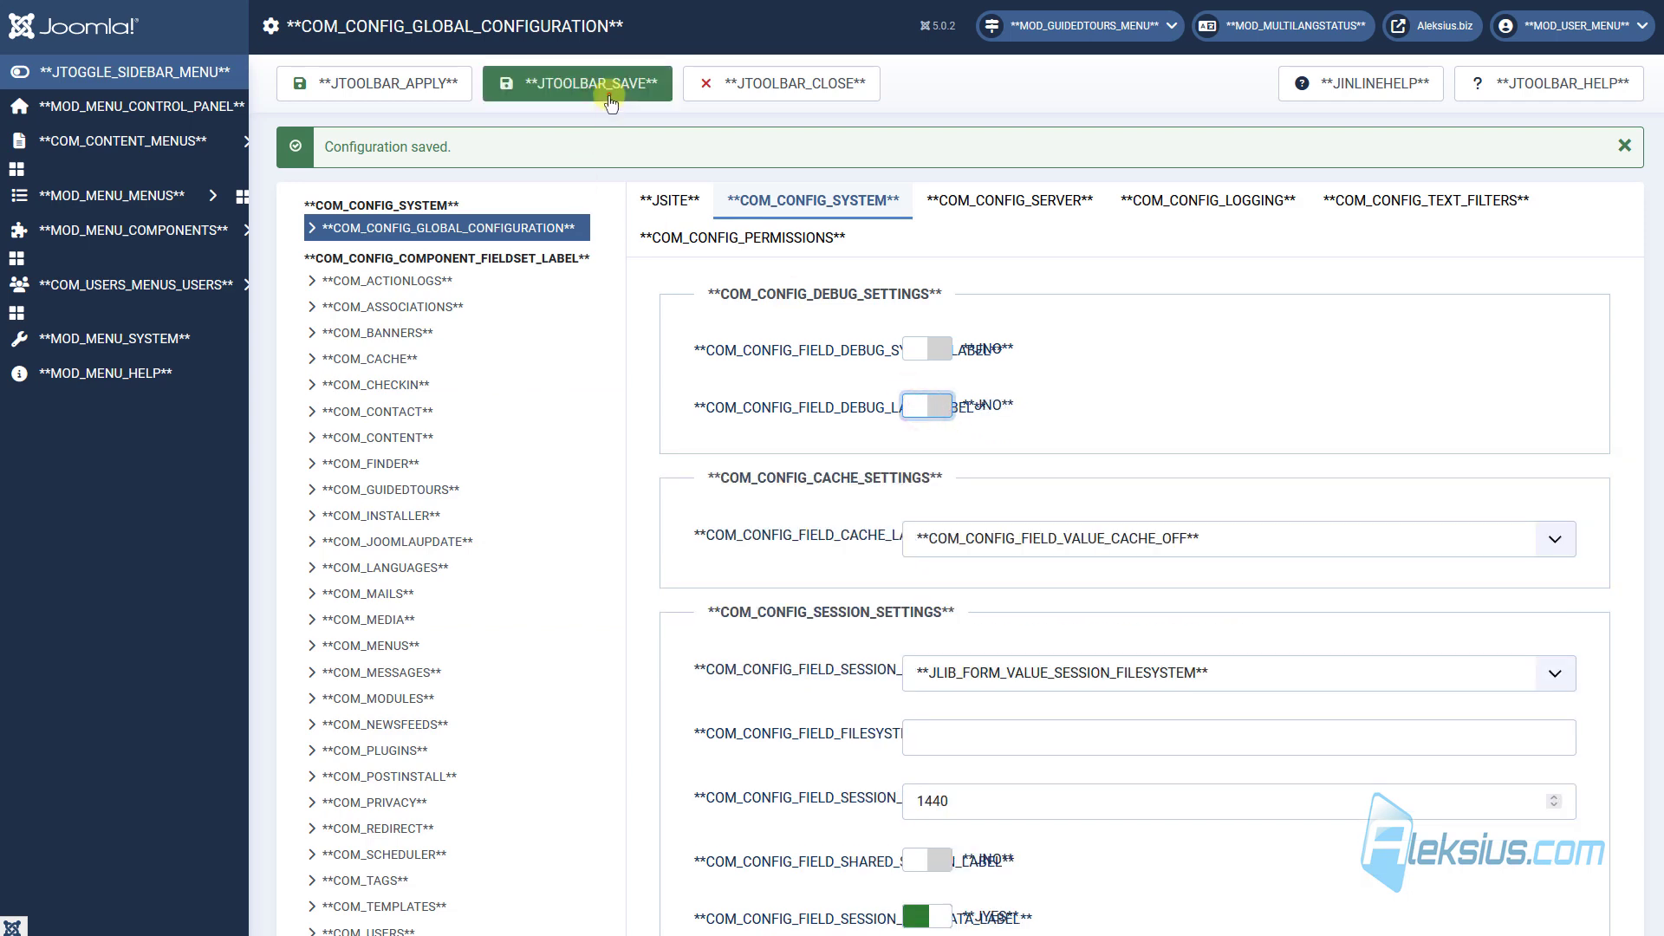
click(92, 276)
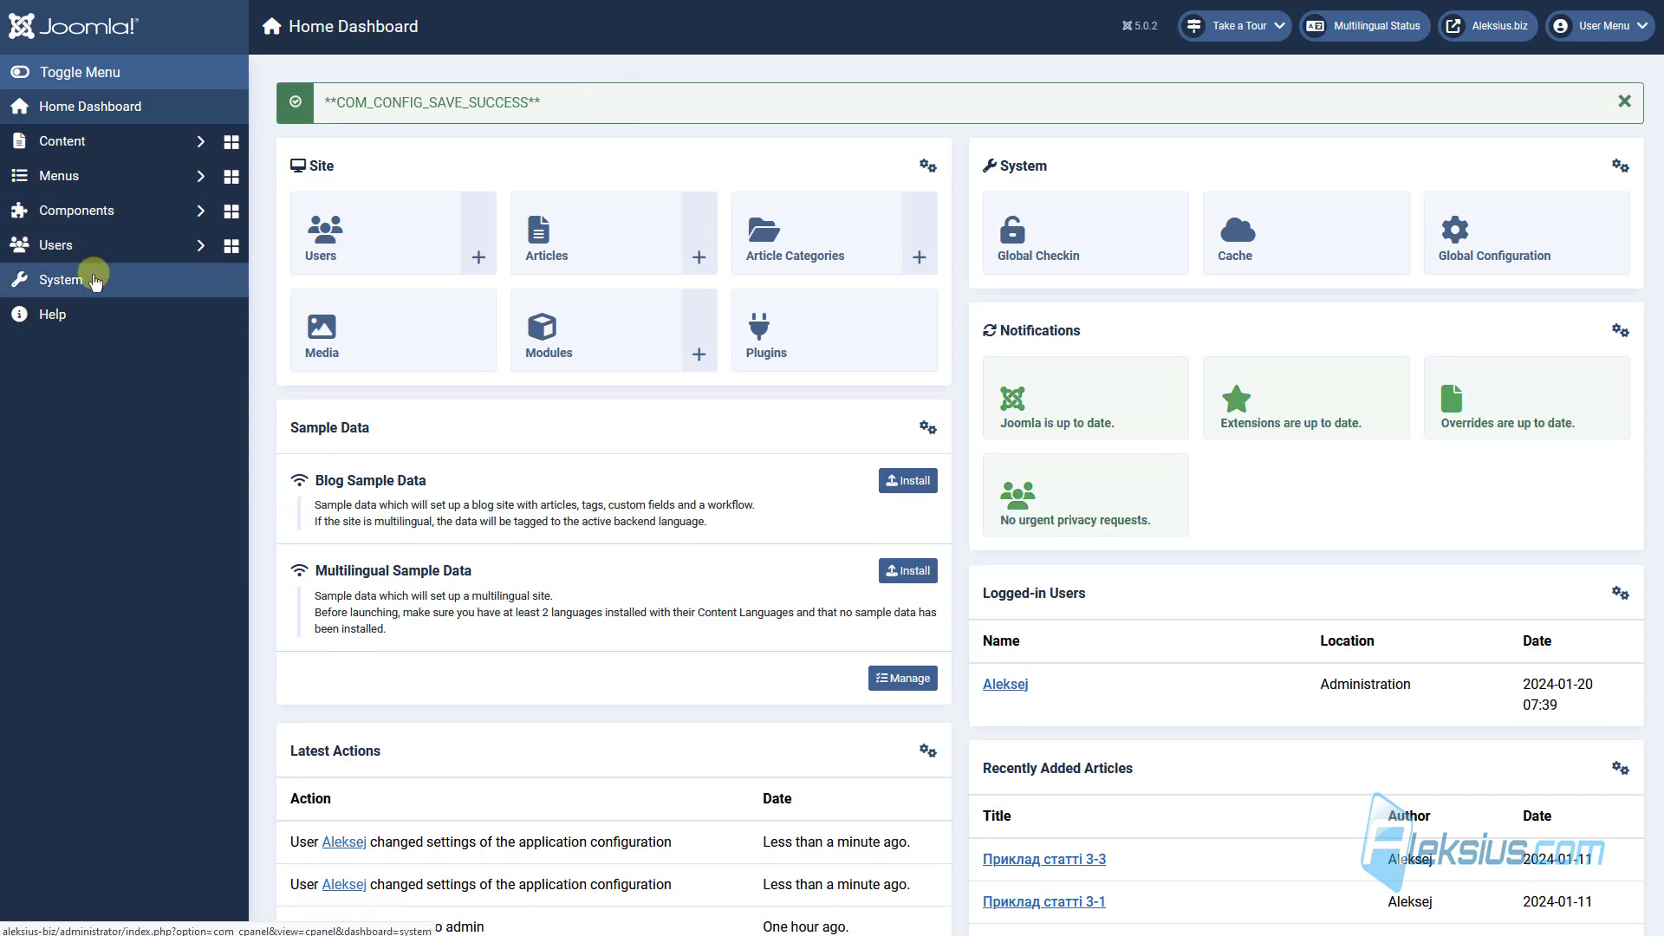
Step: Override COM_CONTACT_CONTACT_EMAIL_NAME_LABEL with 'Your name', save, and reload the contact page
click(830, 457)
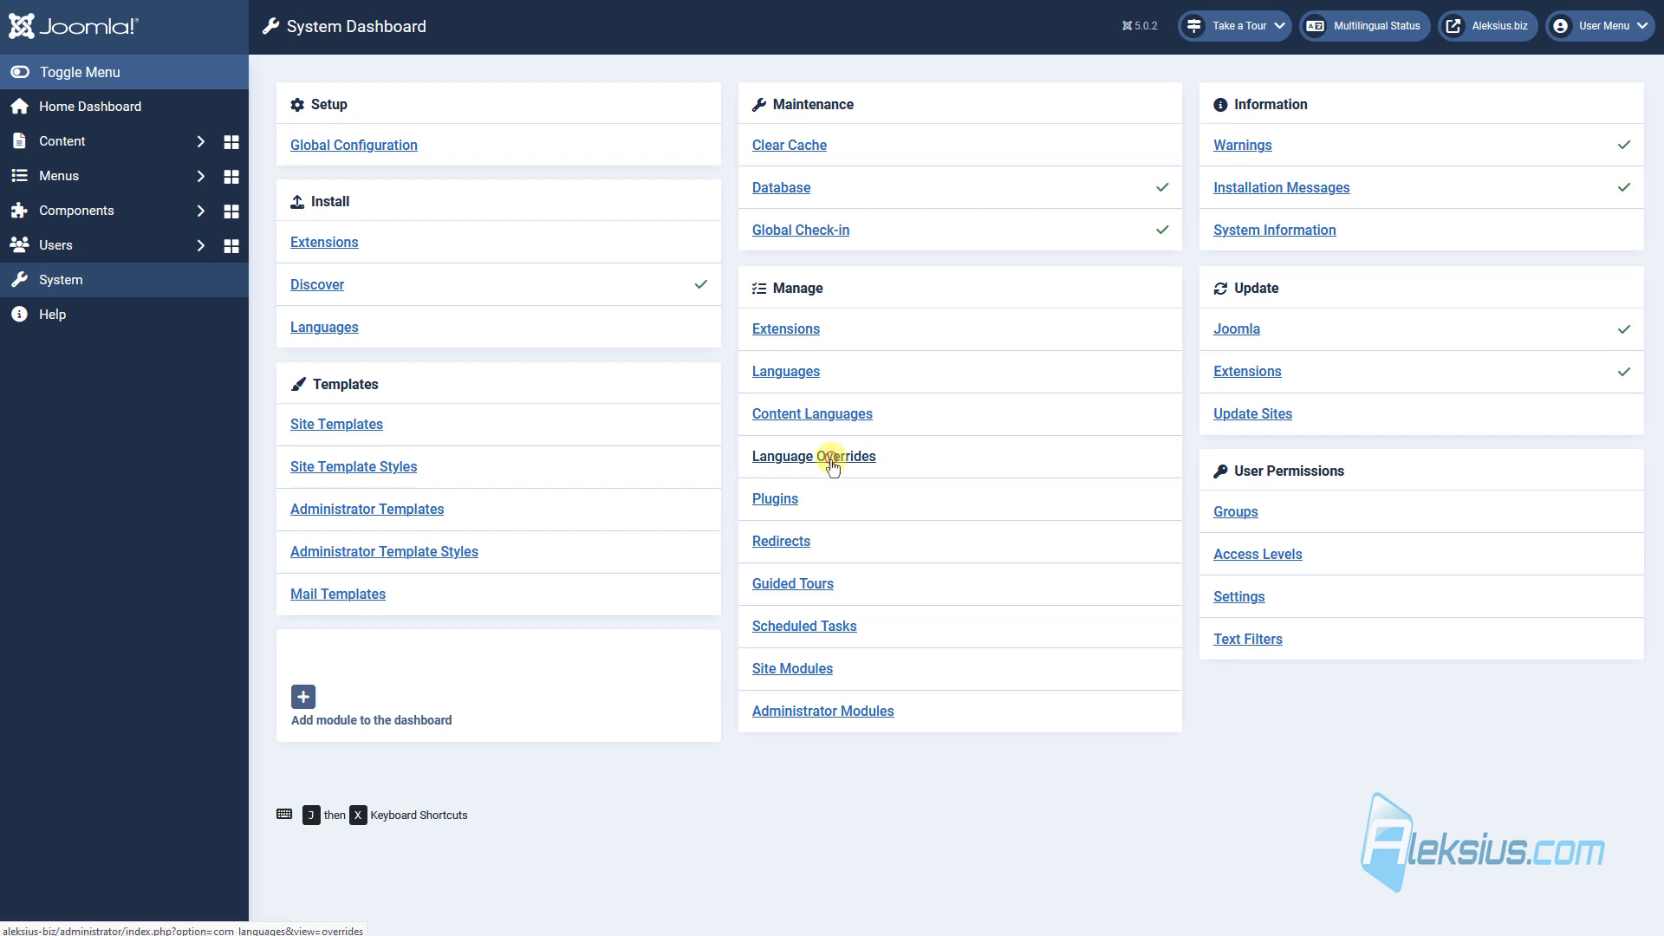
click(315, 83)
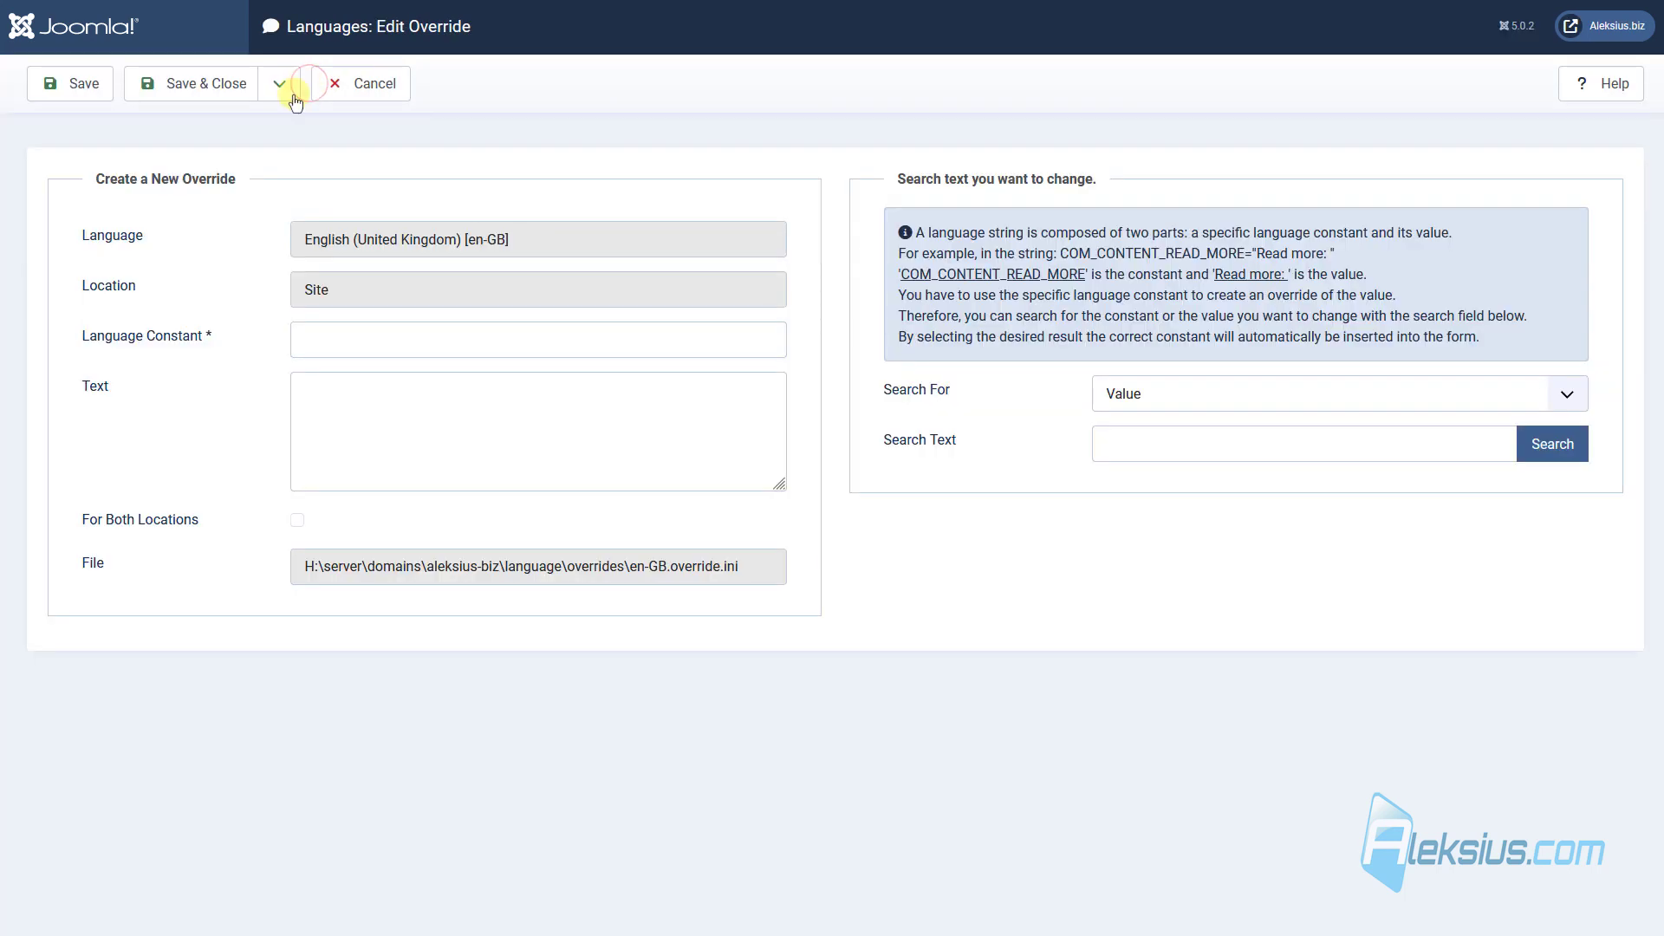
click(380, 339)
key(ctrl+v)
click(586, 406)
text(Your name)
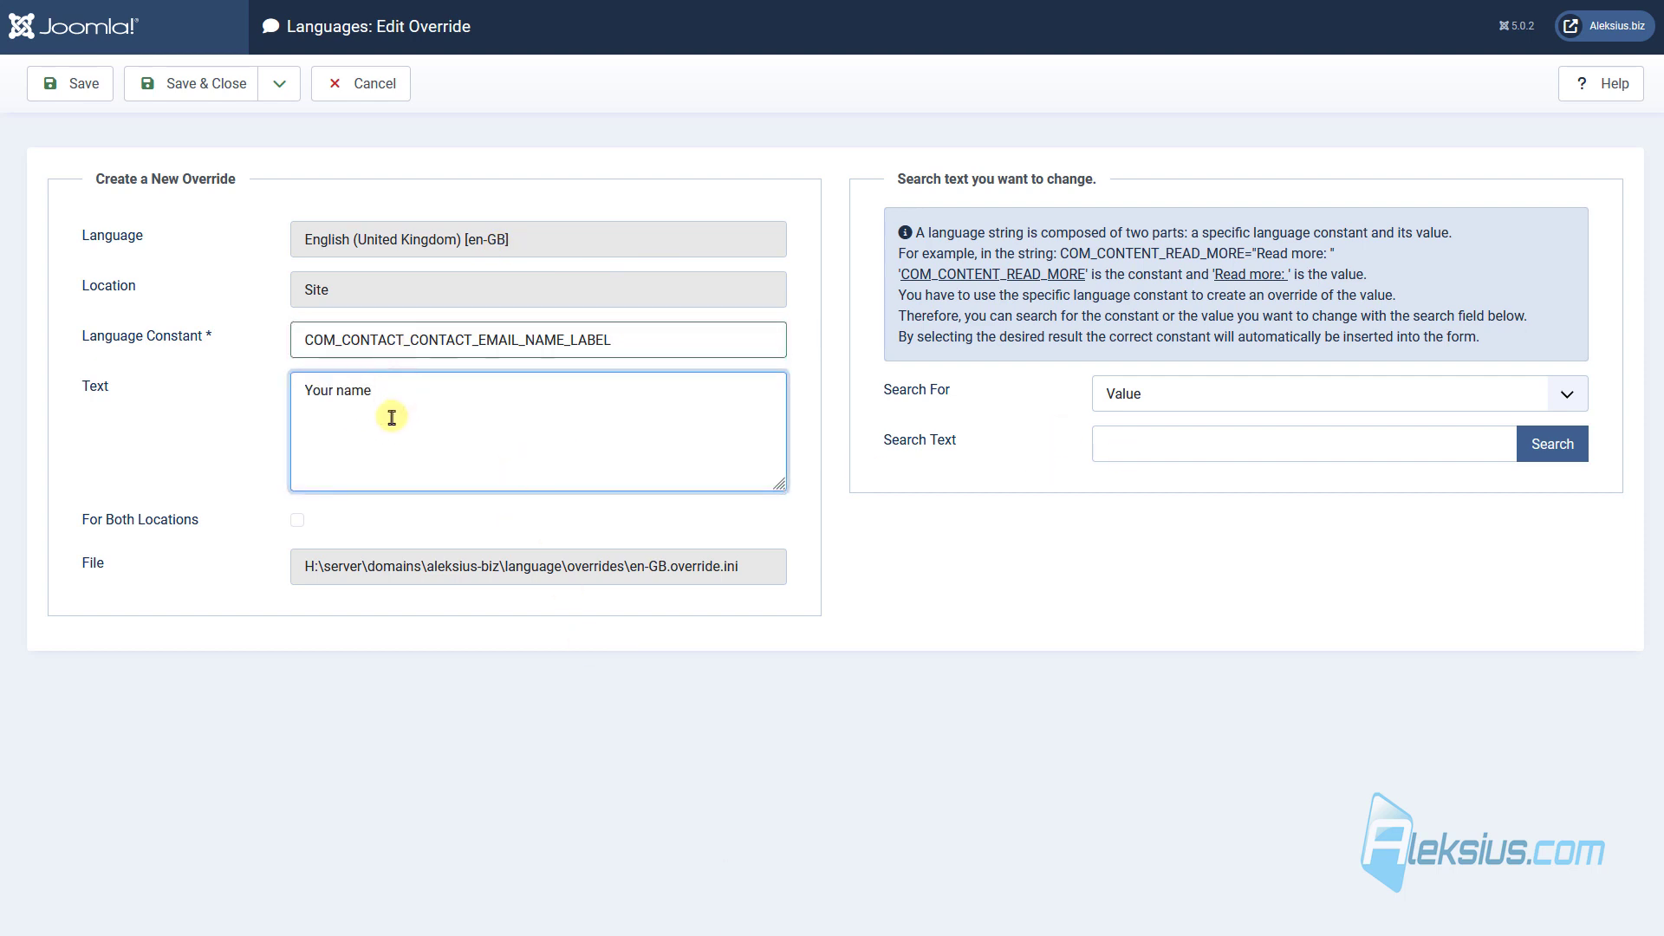
click(71, 83)
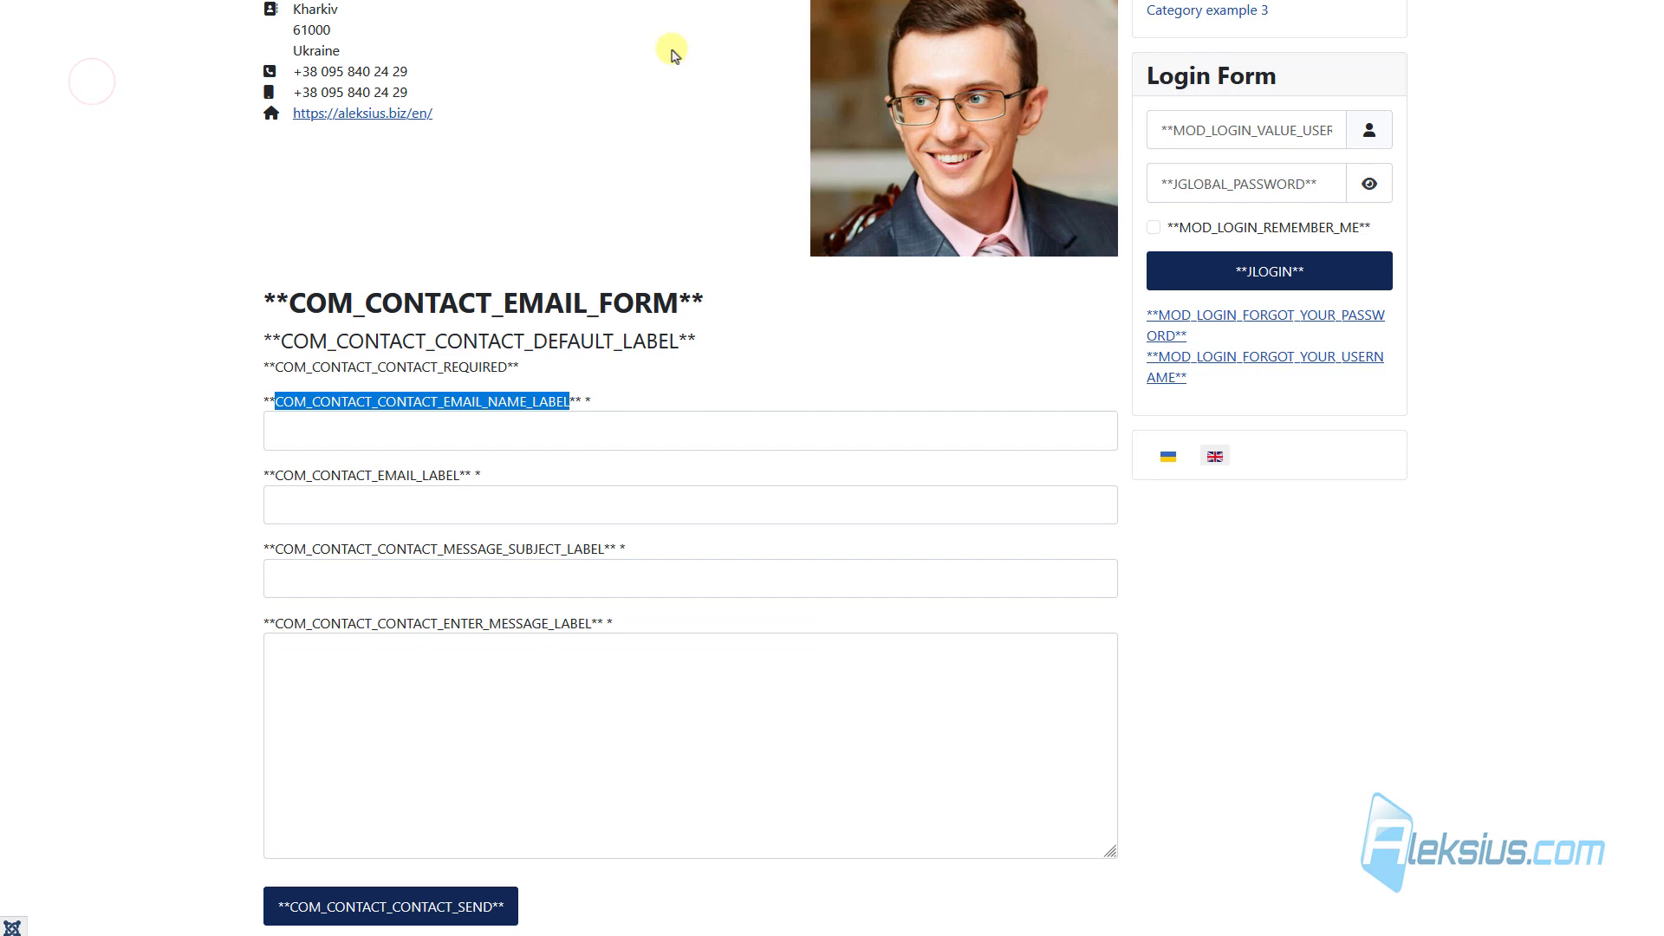
key(F5)
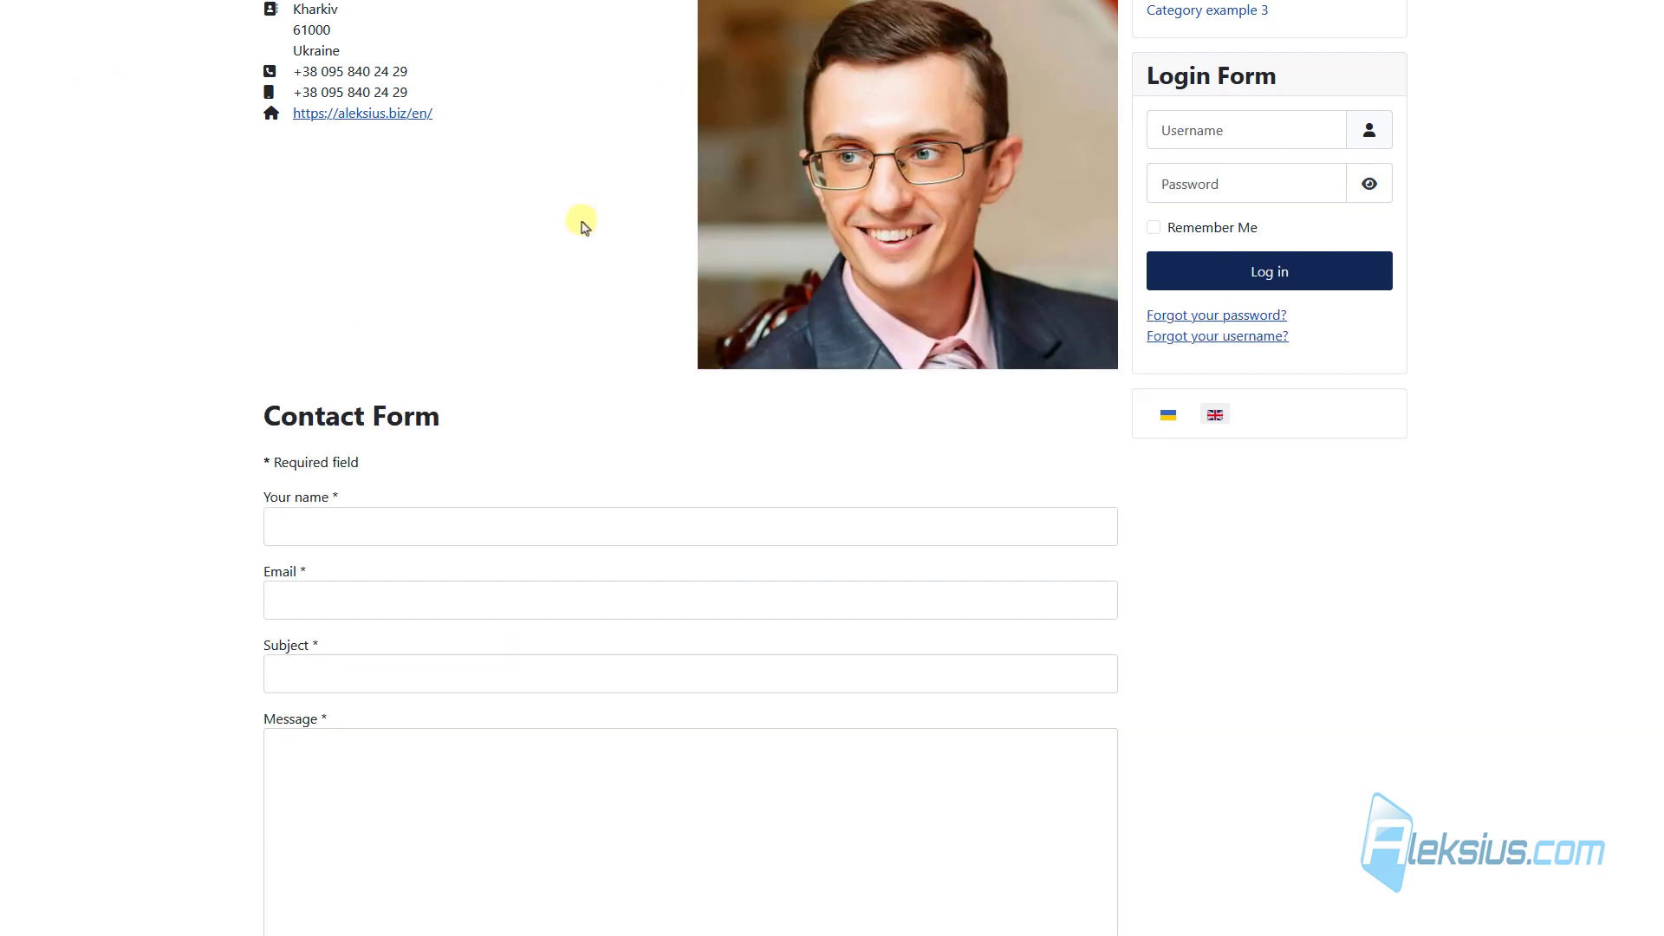
Step: Check the 'Your name' label on the contact form, then open Global Configuration
triple_click(342, 497)
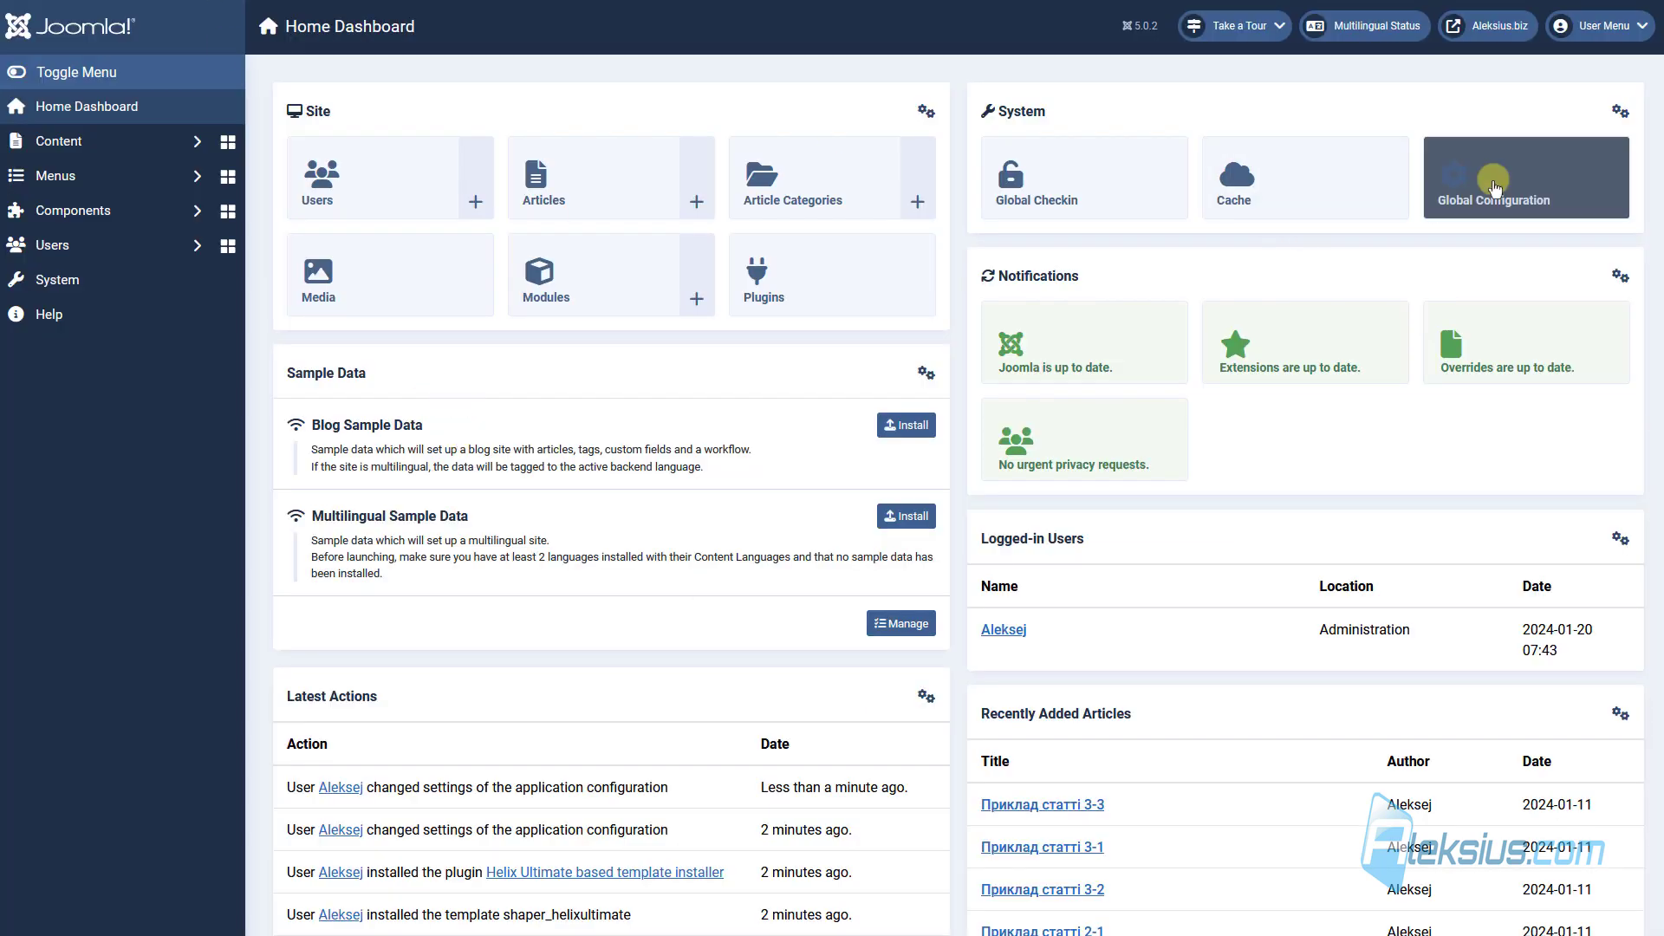
click(1497, 176)
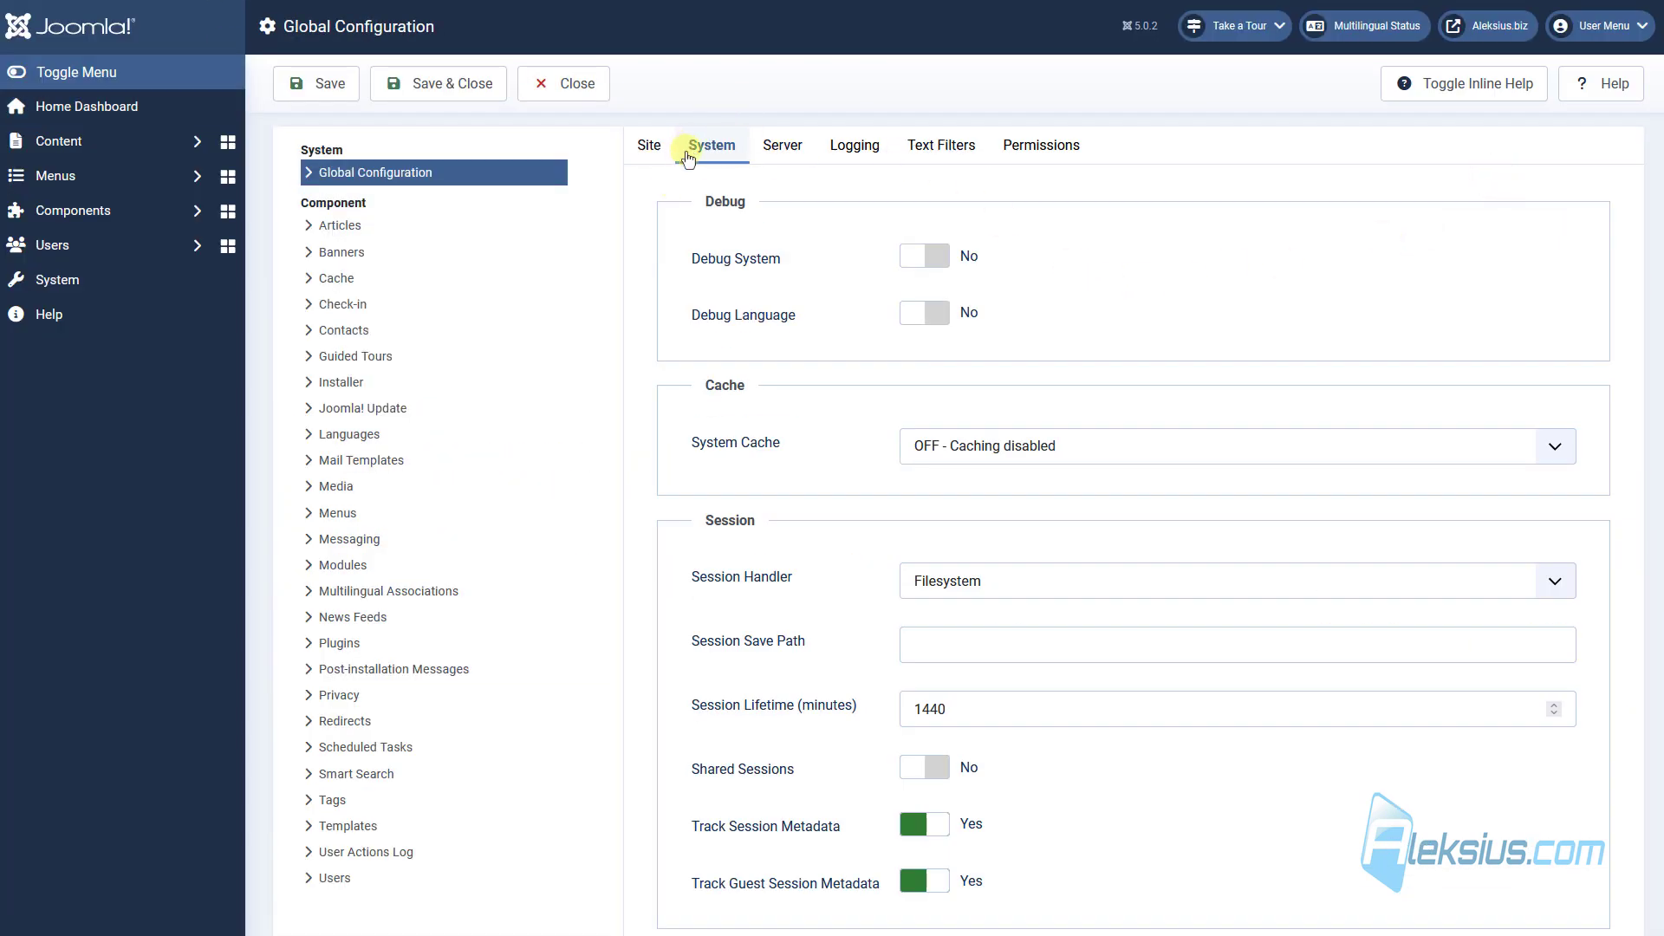
Step: Turn on Debug System and Debug Language with translated-value display, and save
click(931, 258)
click(922, 312)
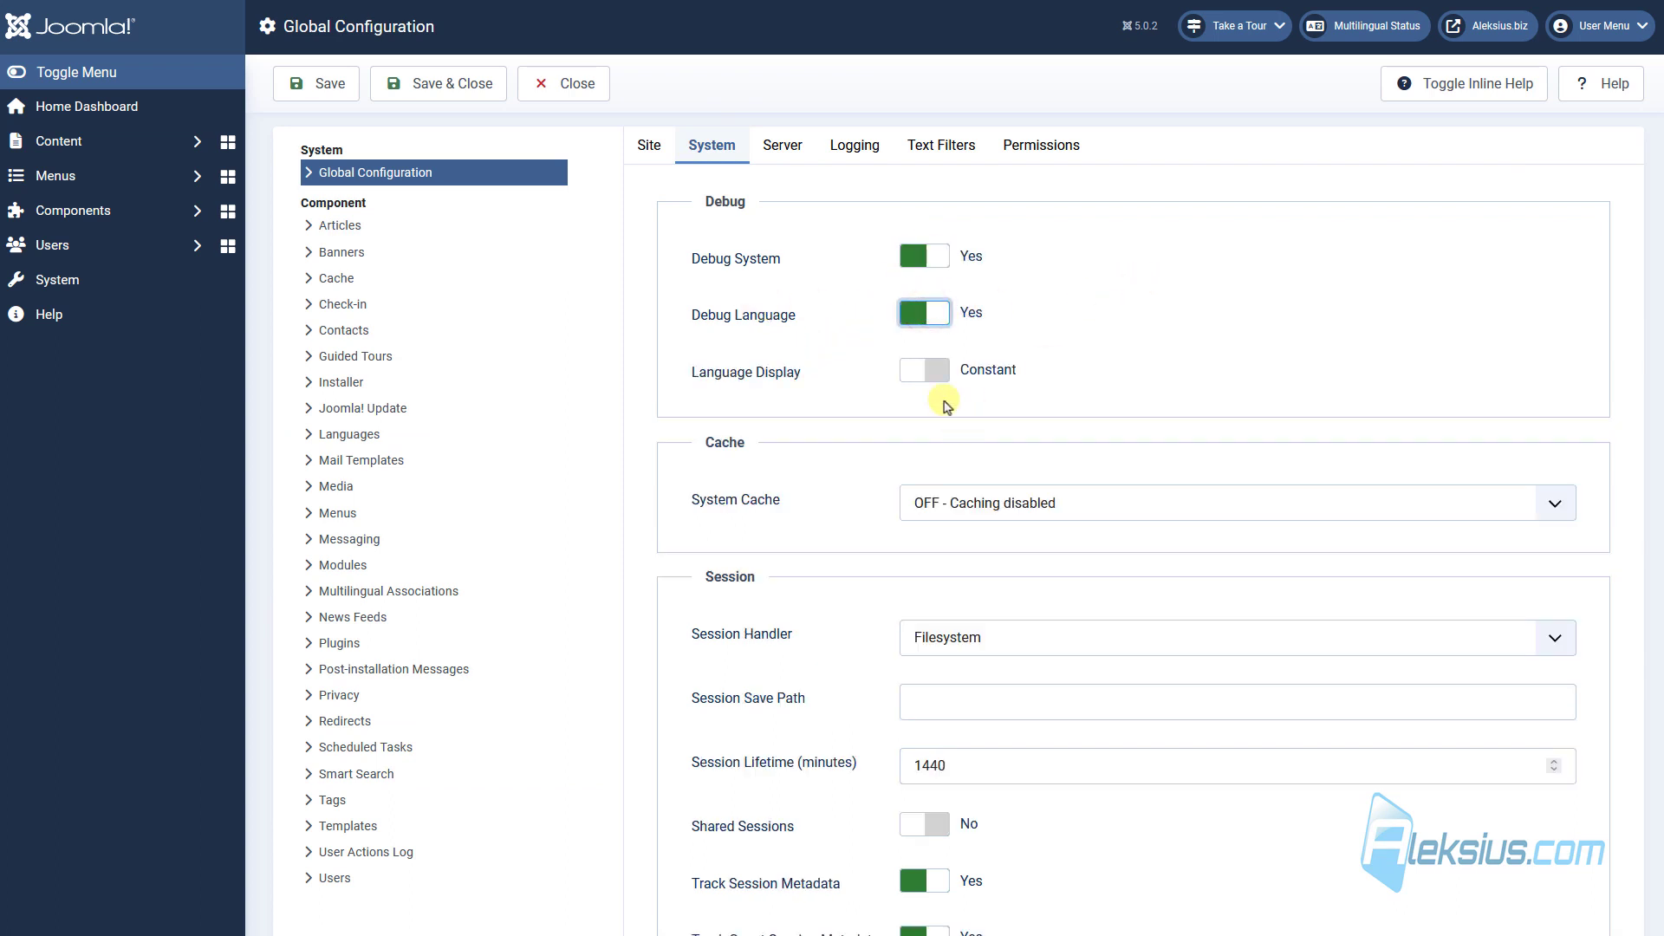
click(918, 381)
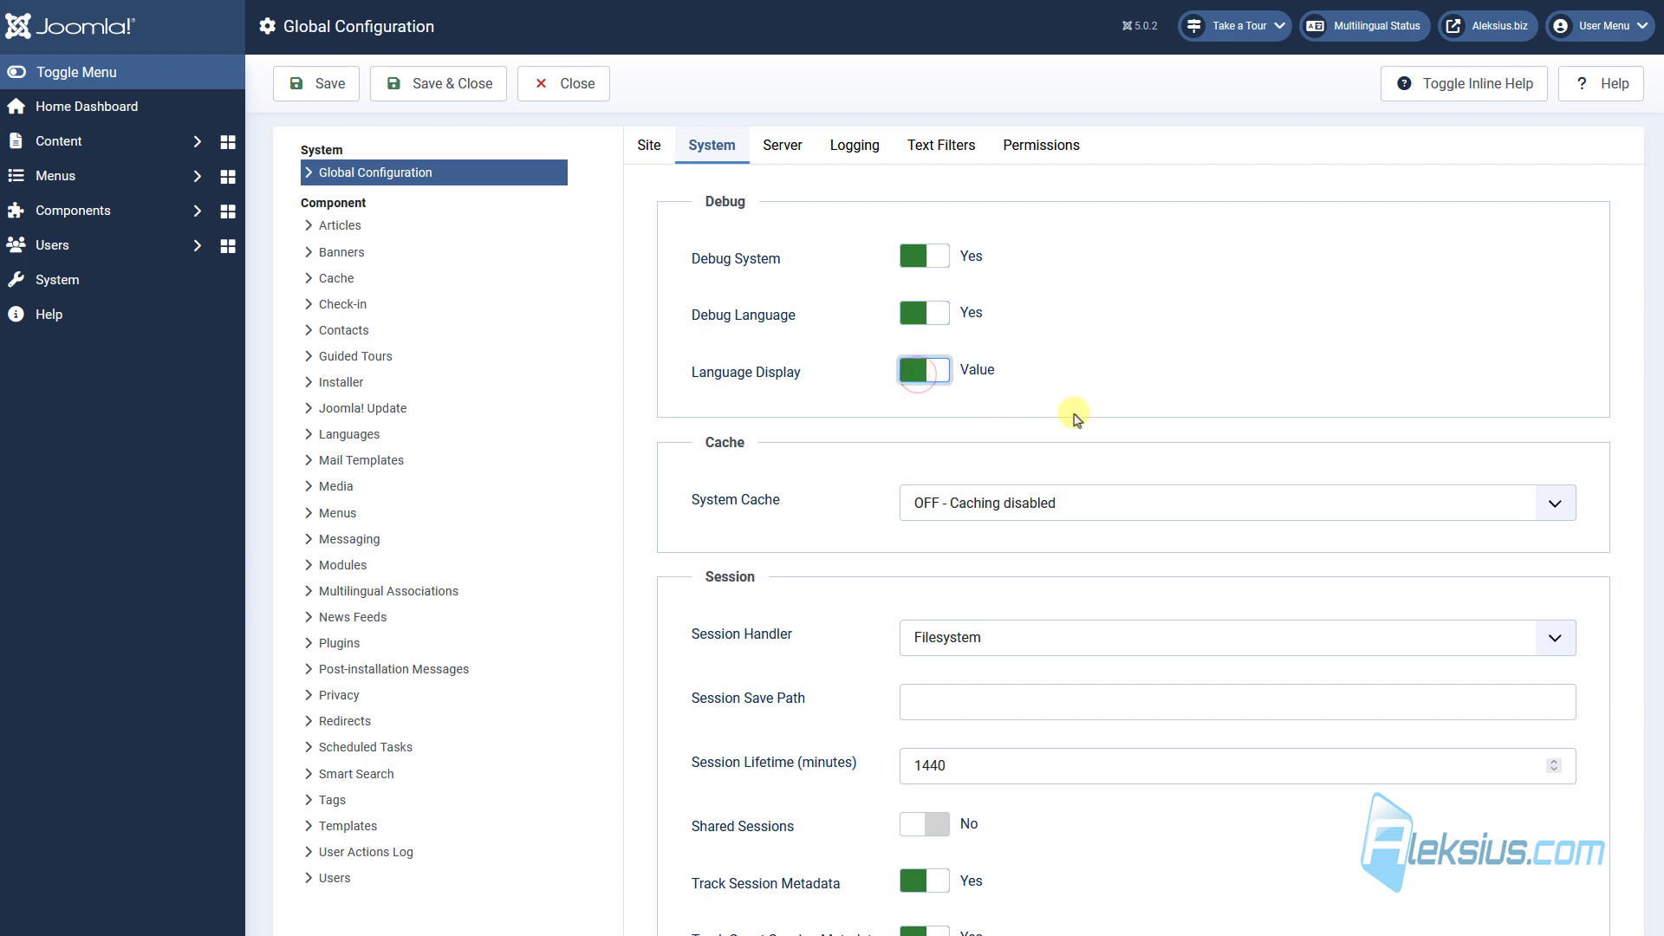
click(303, 84)
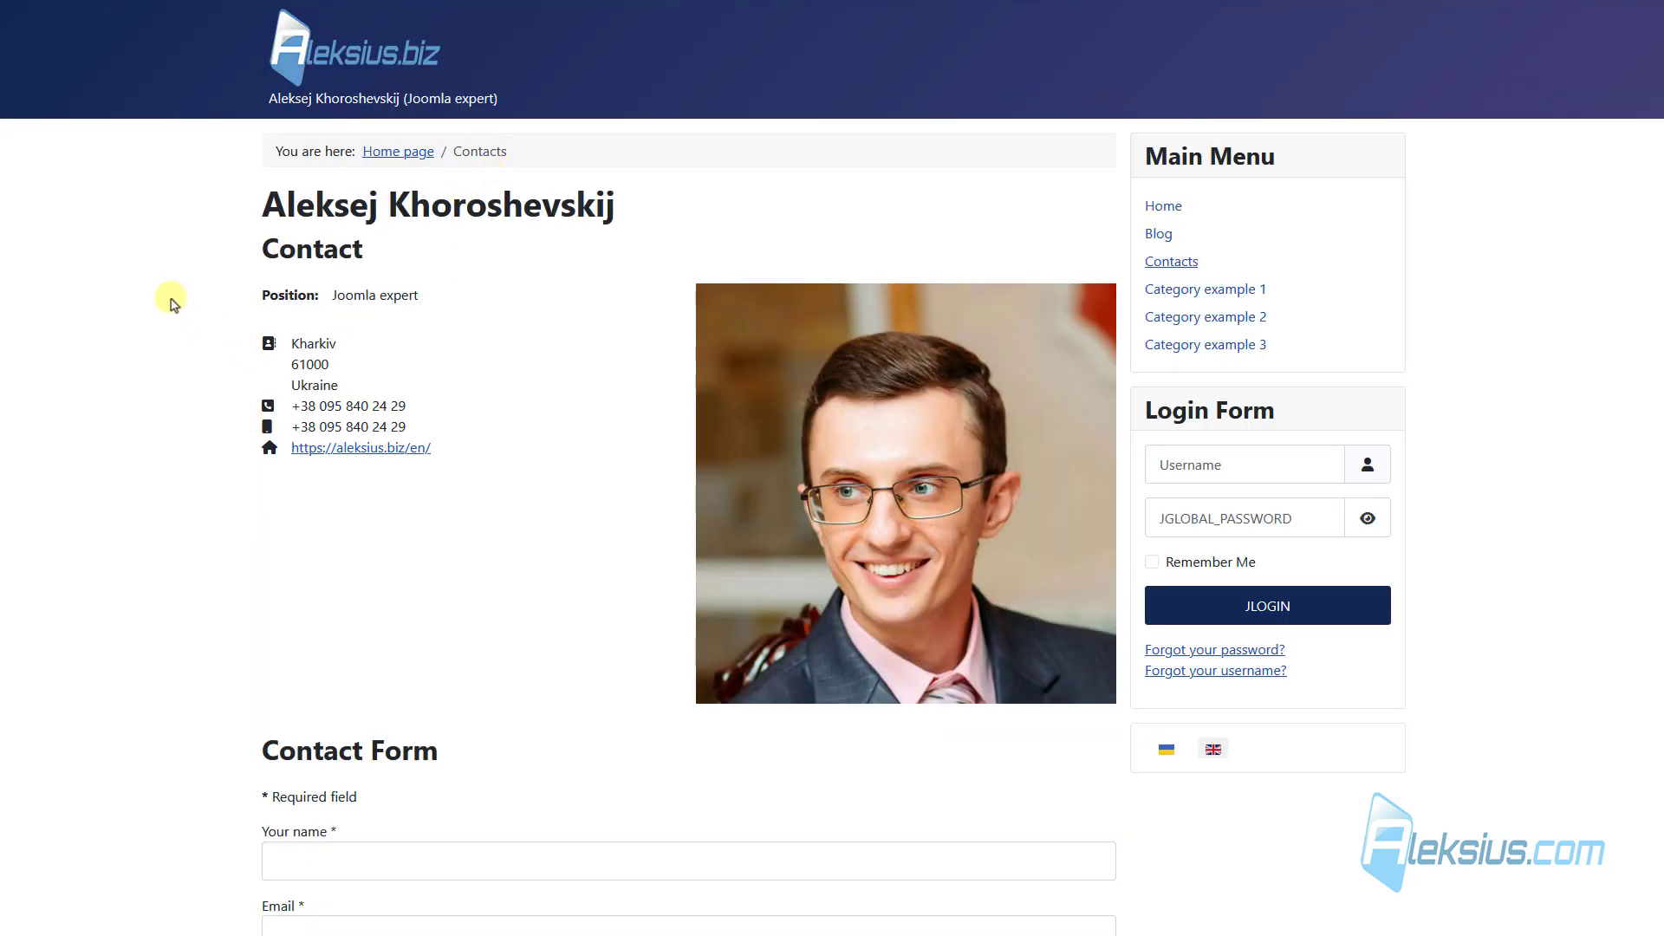
Step: Reload the contact page and view the debug console error at language/en-GB/joomla.ini:12
key(F5)
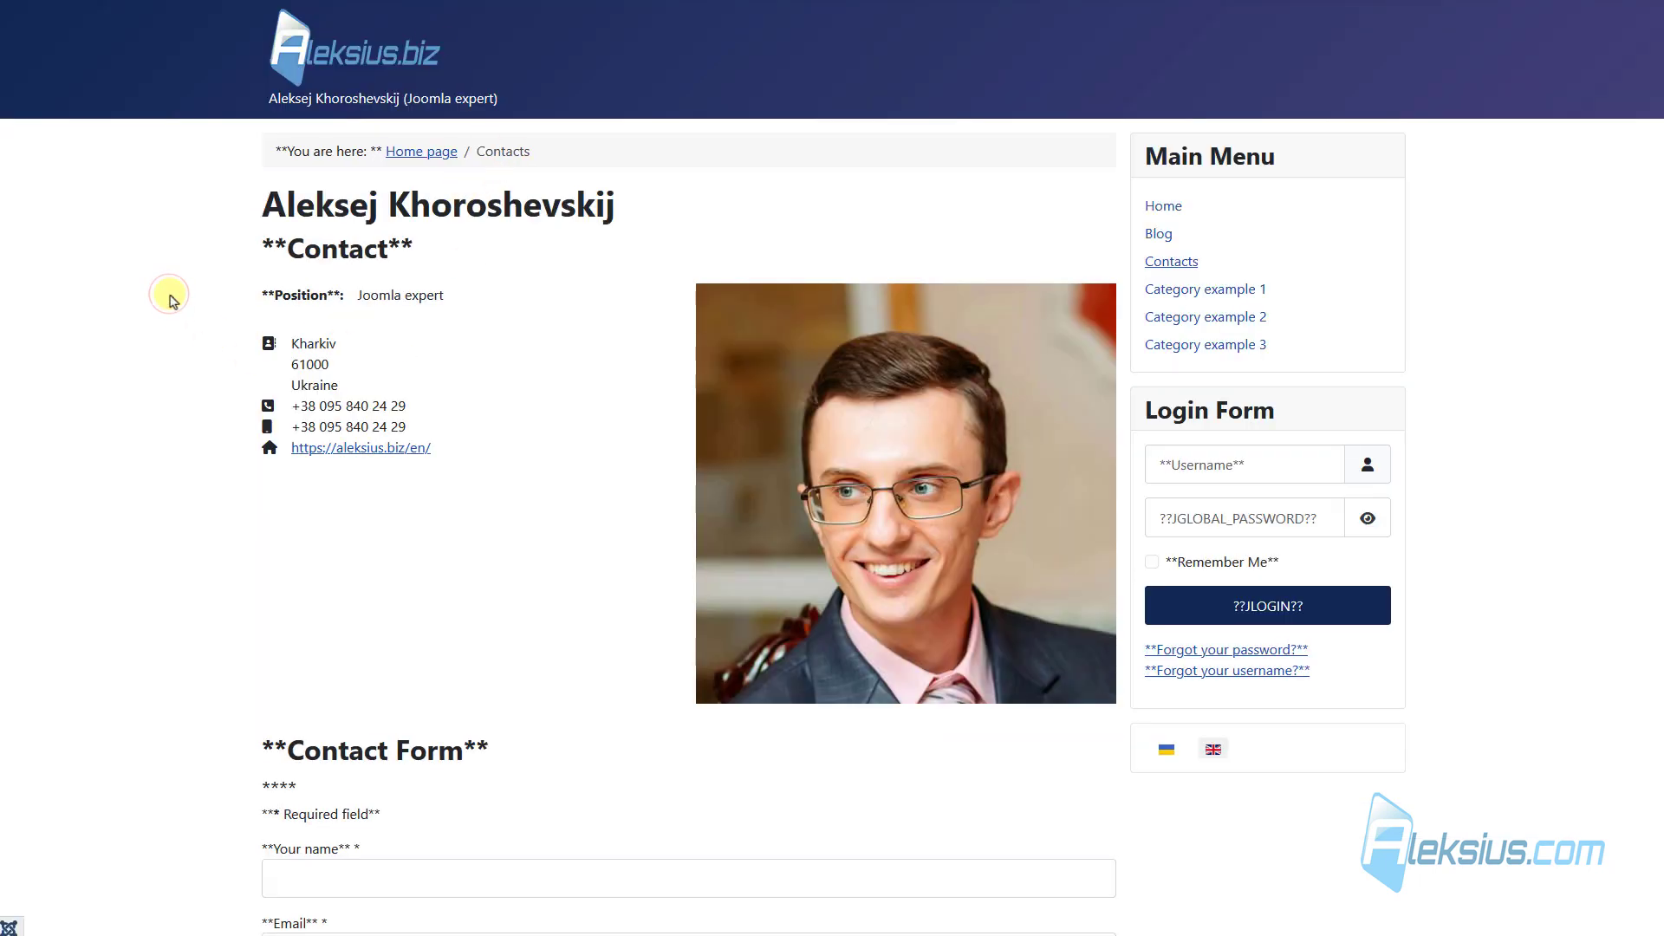
click(10, 925)
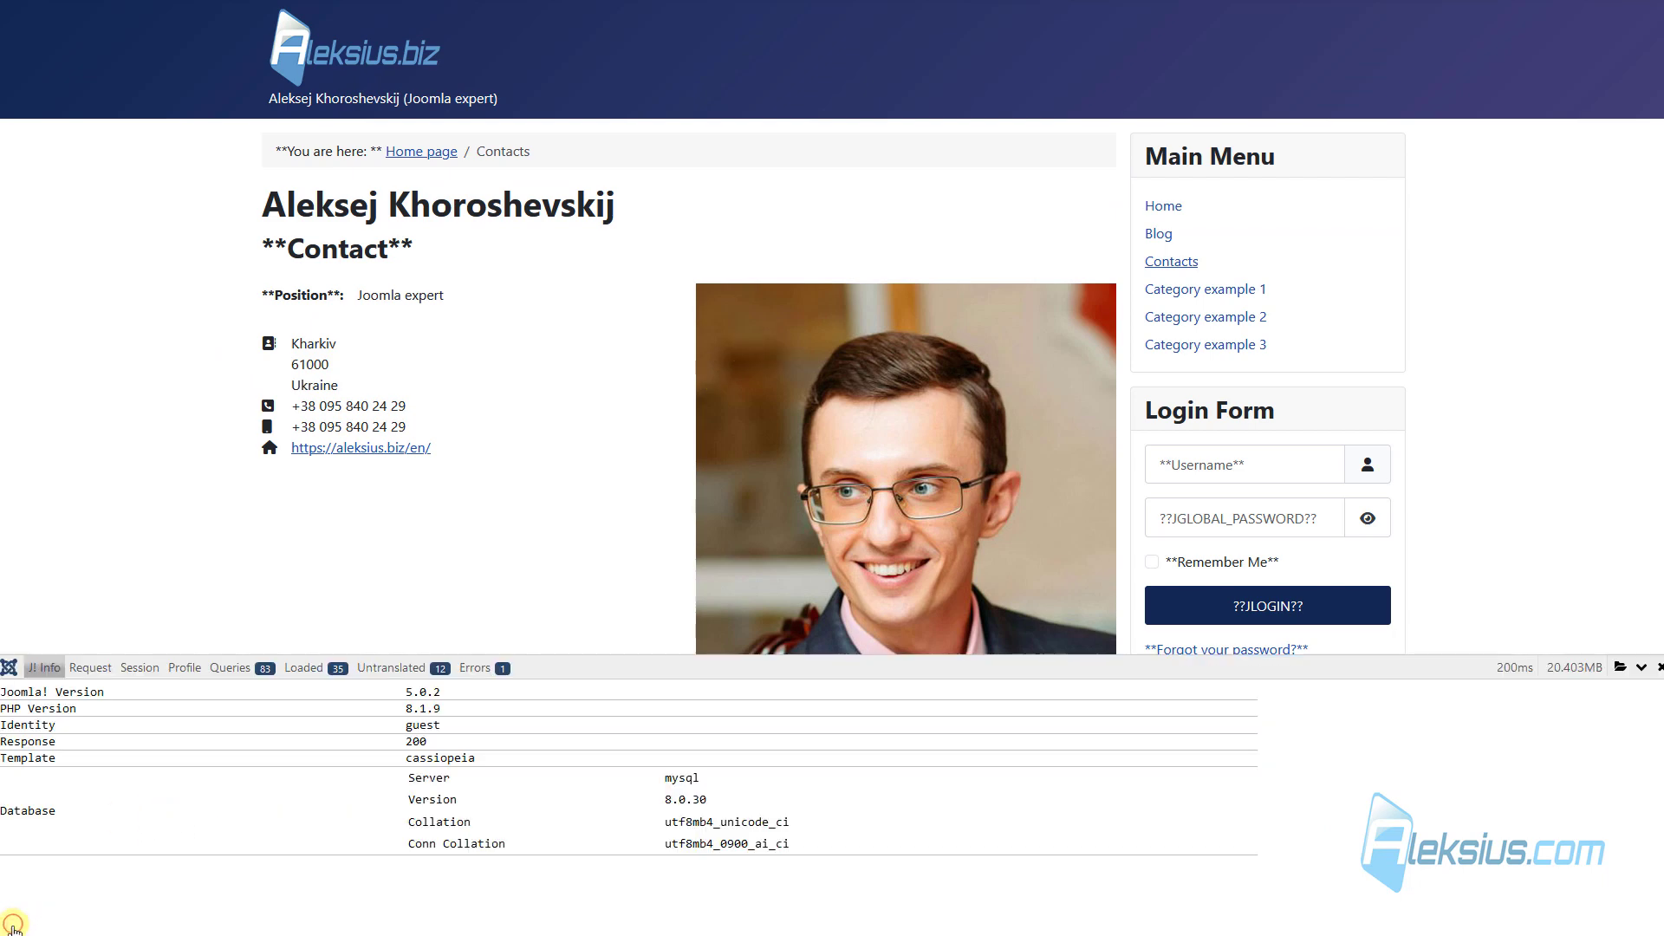
click(475, 668)
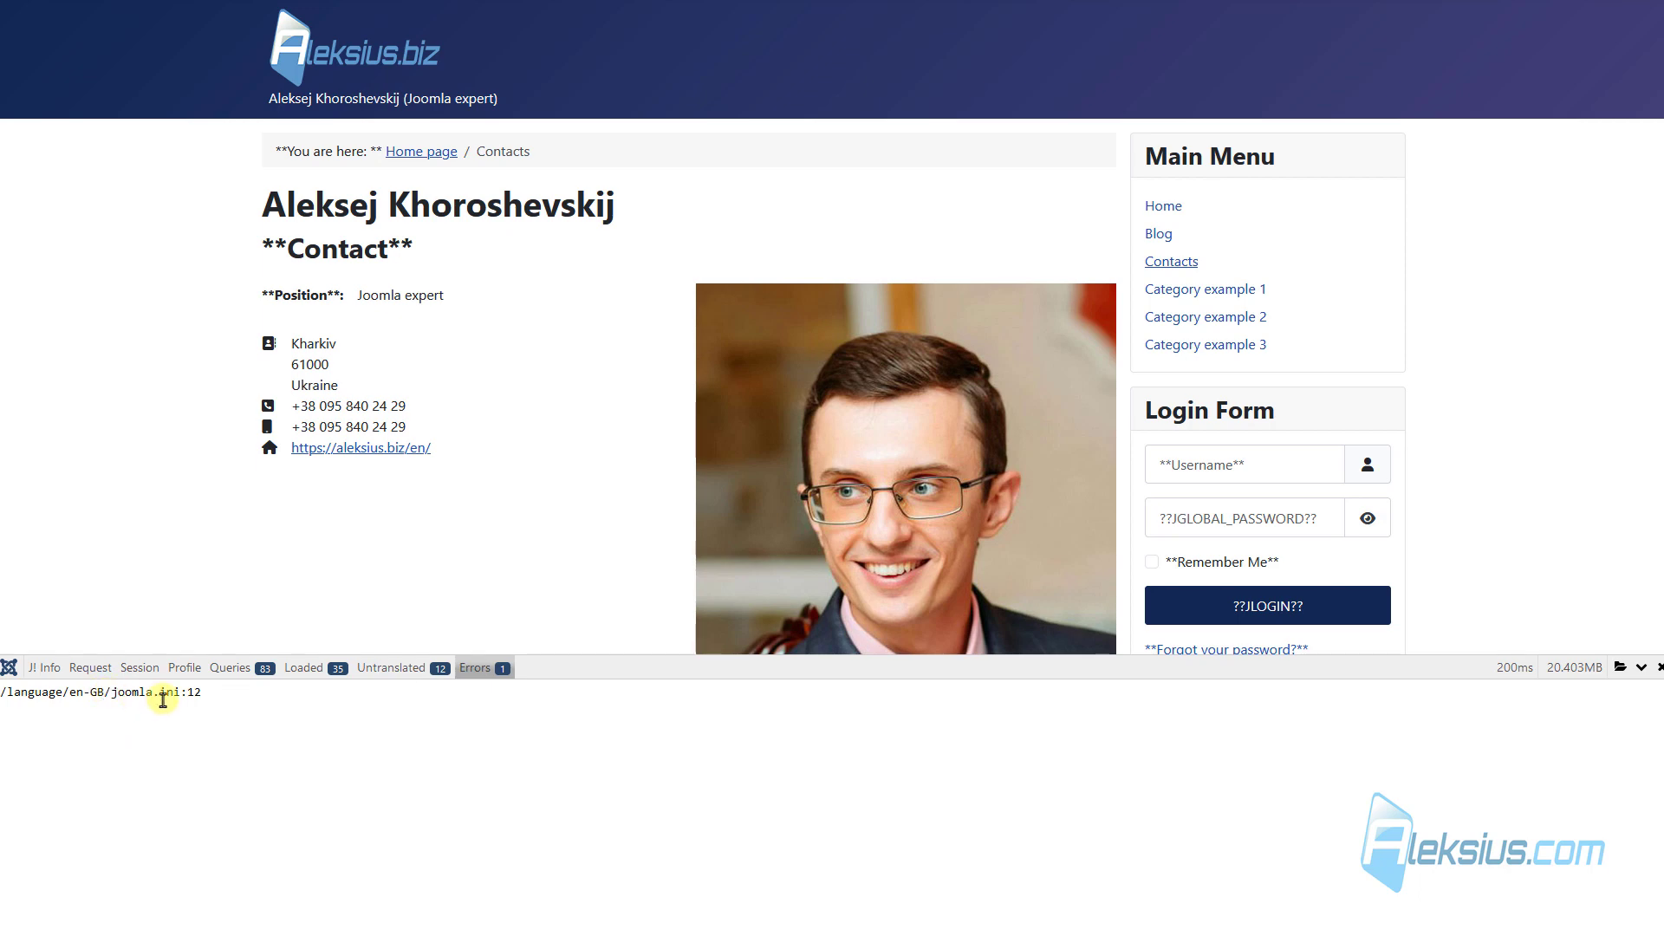
key(alt+Tab)
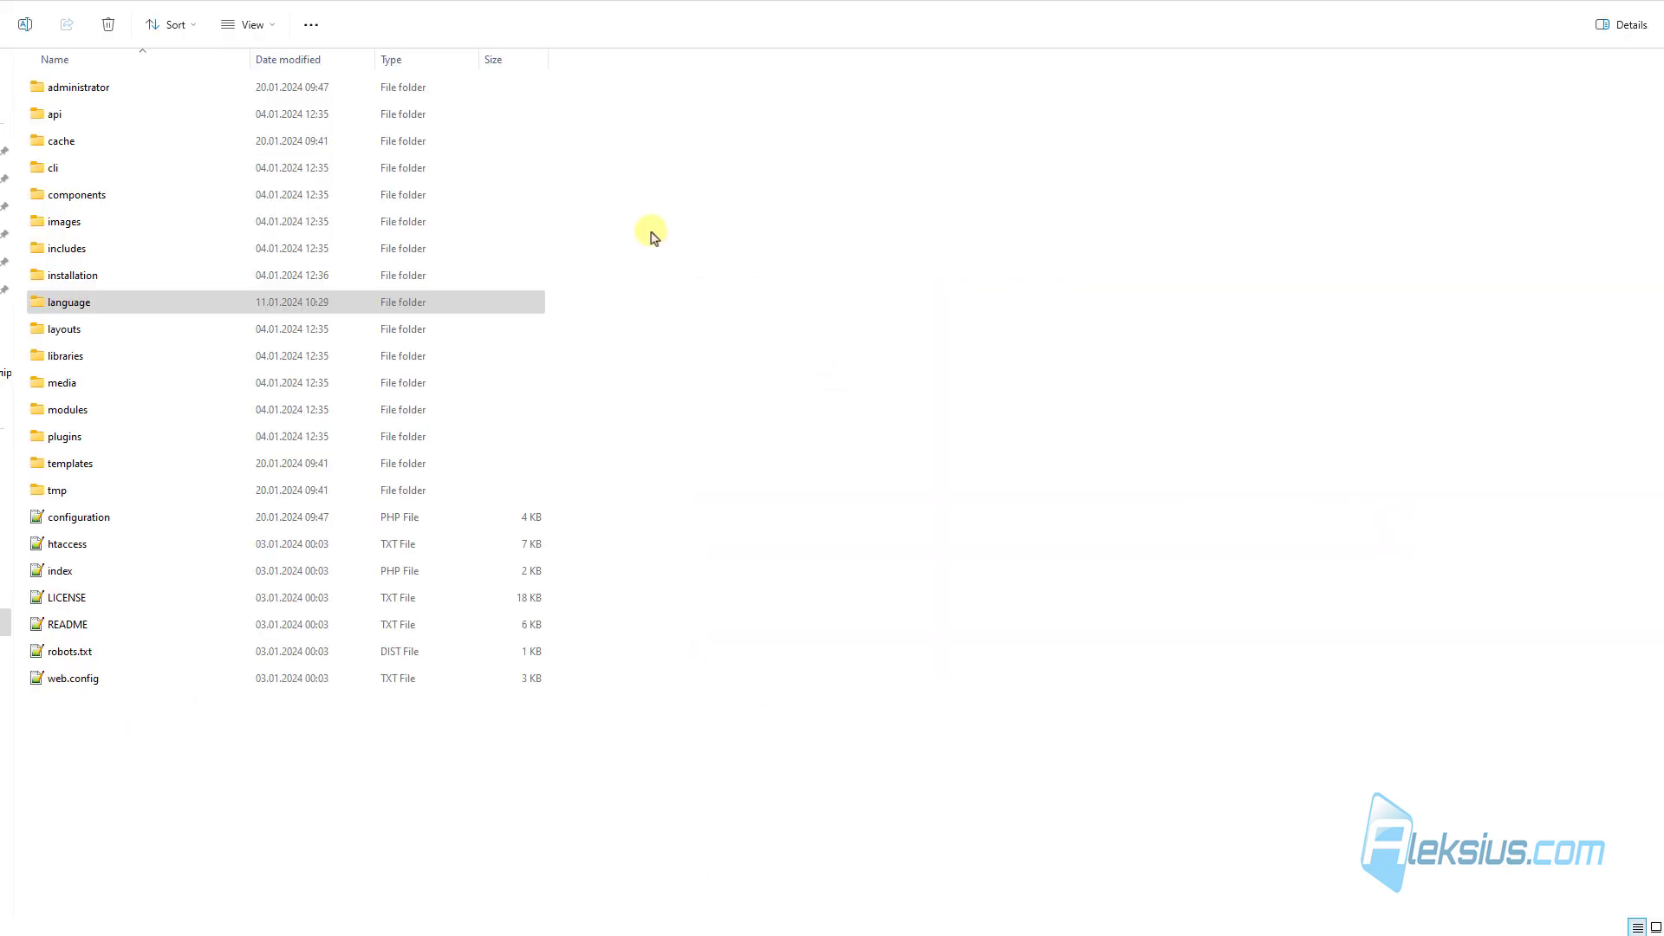
Step: Browse to language > en-GB and open joomla.ini in Notepad++
click(521, 308)
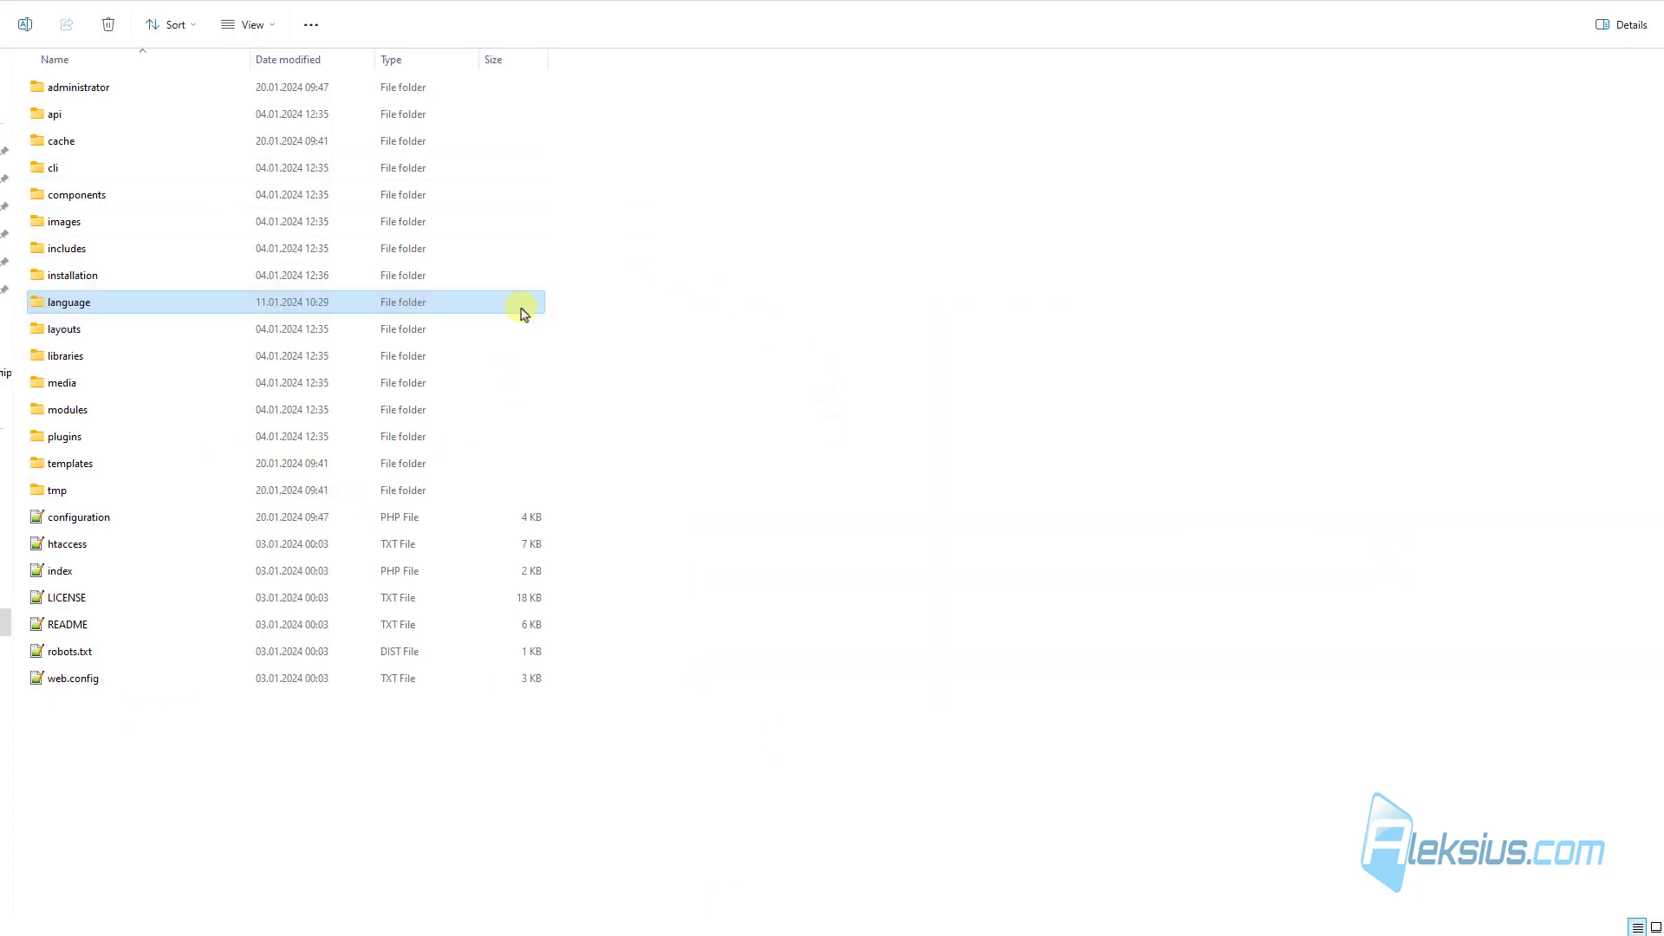
double_click(91, 304)
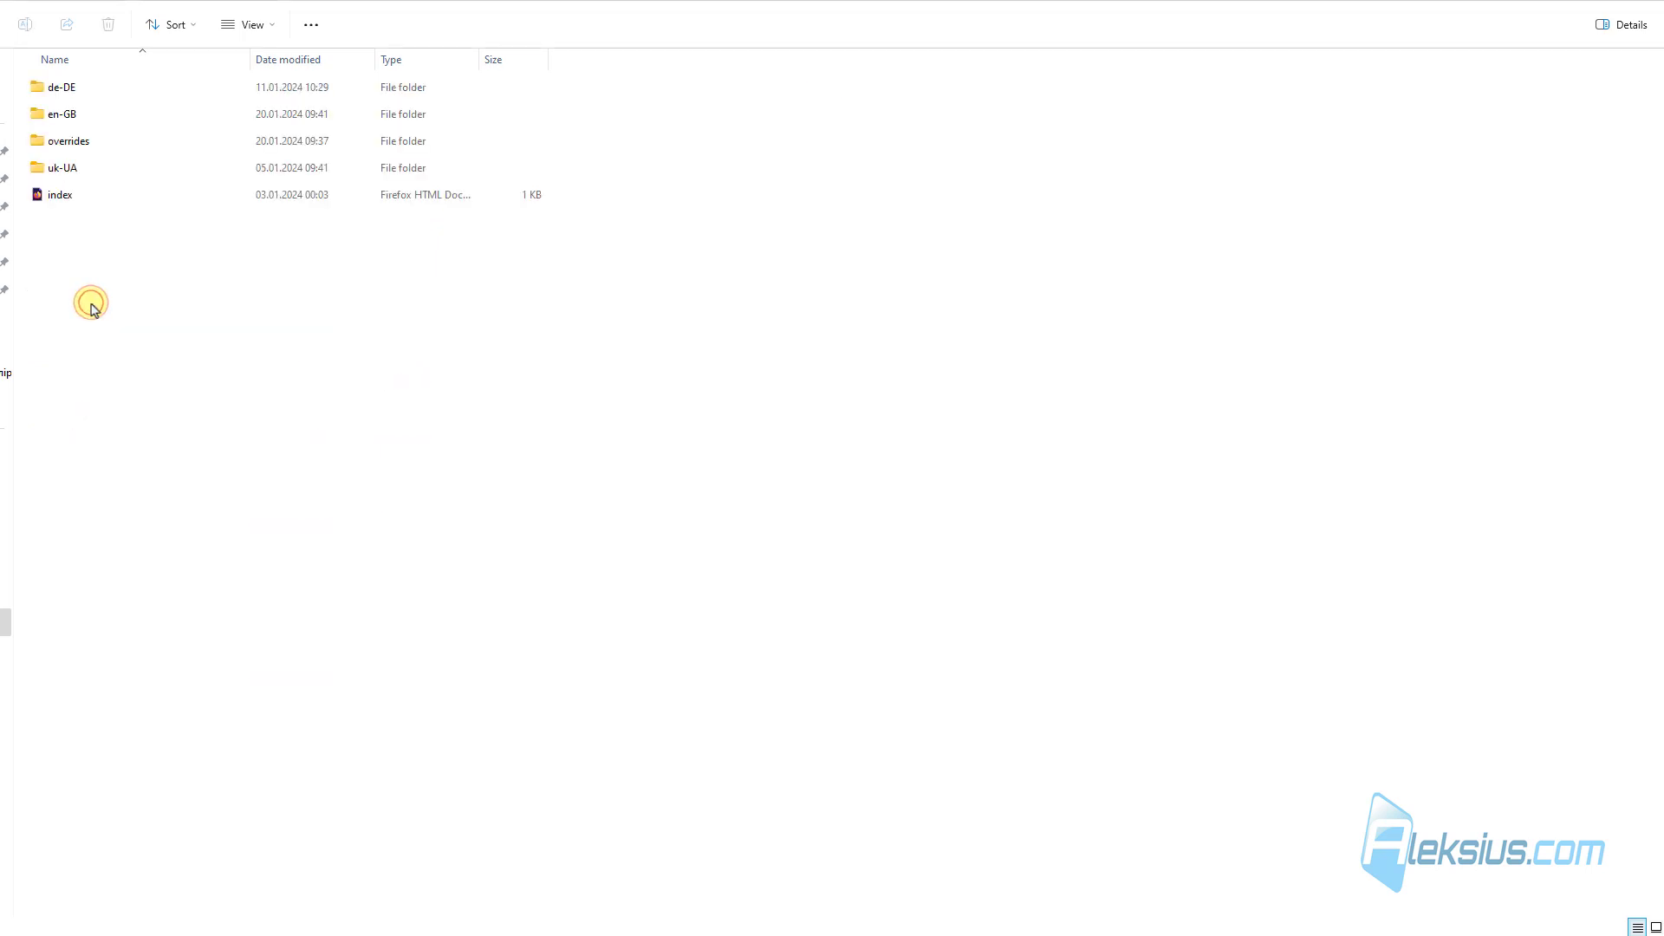
double_click(102, 113)
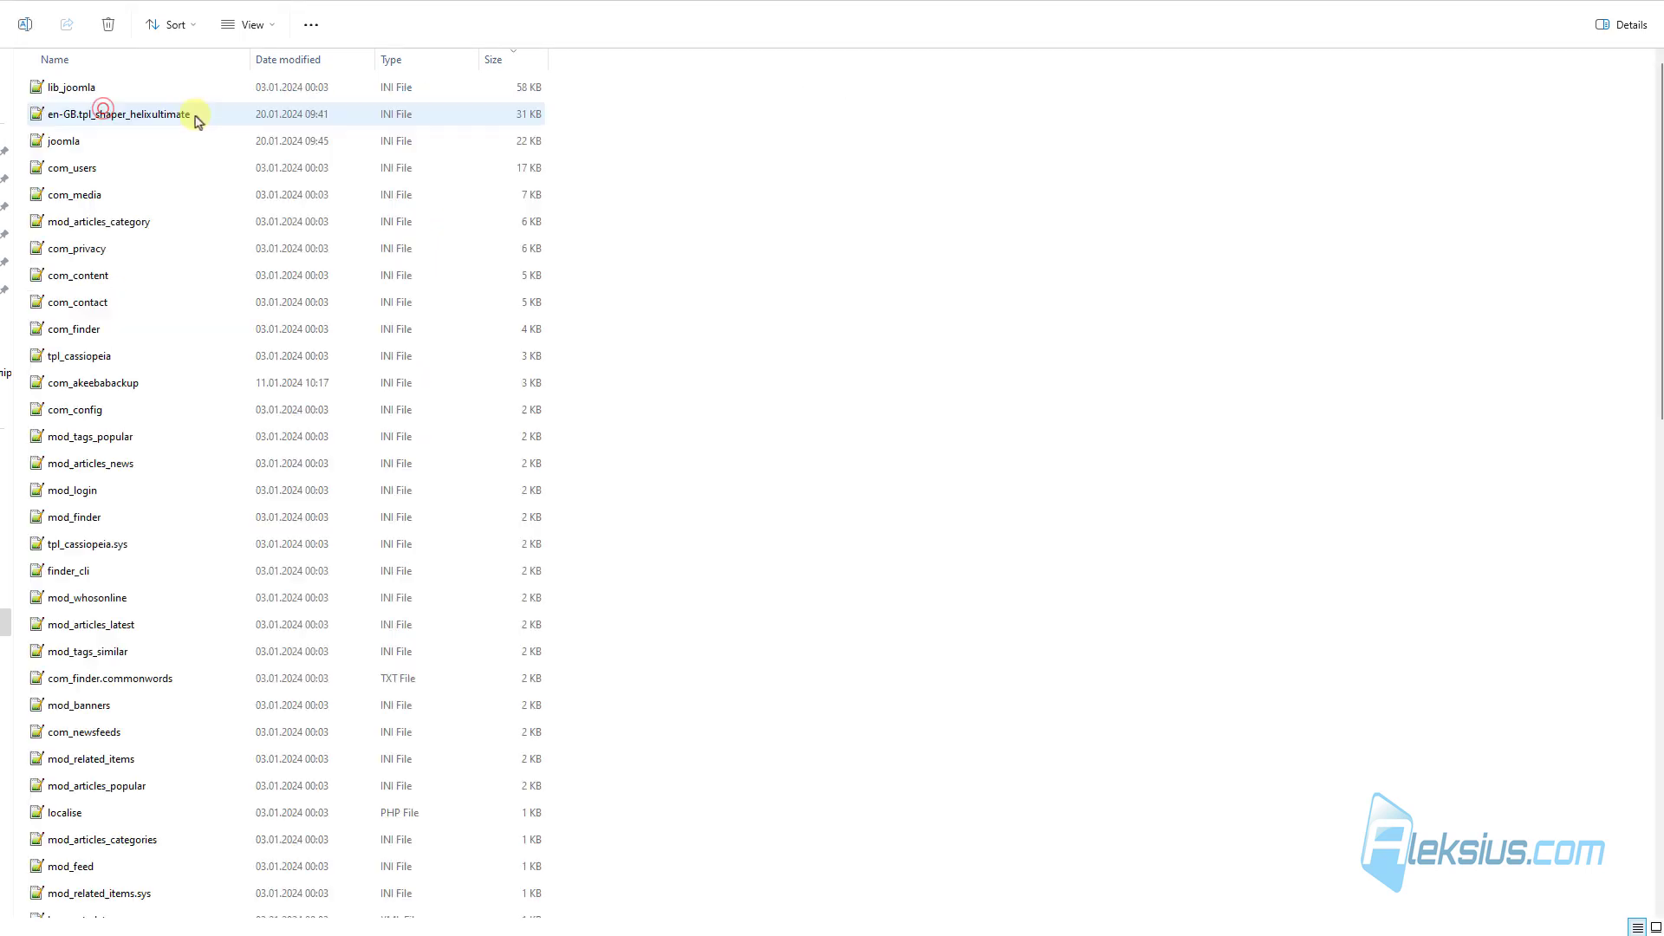
click(77, 151)
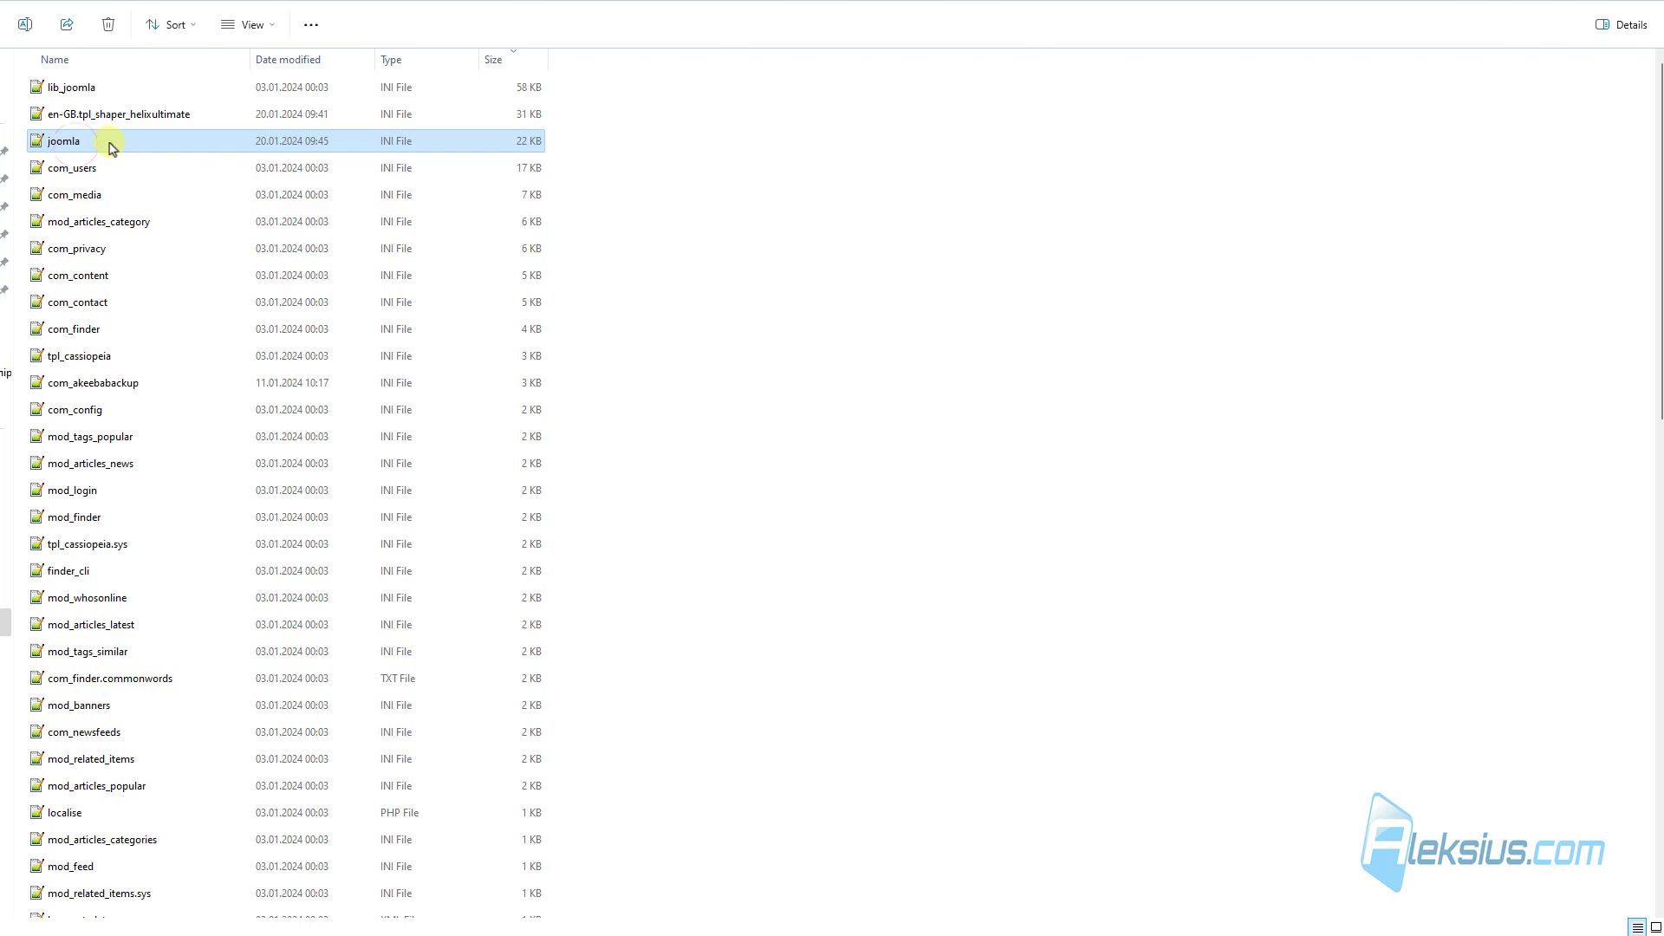
double_click(109, 143)
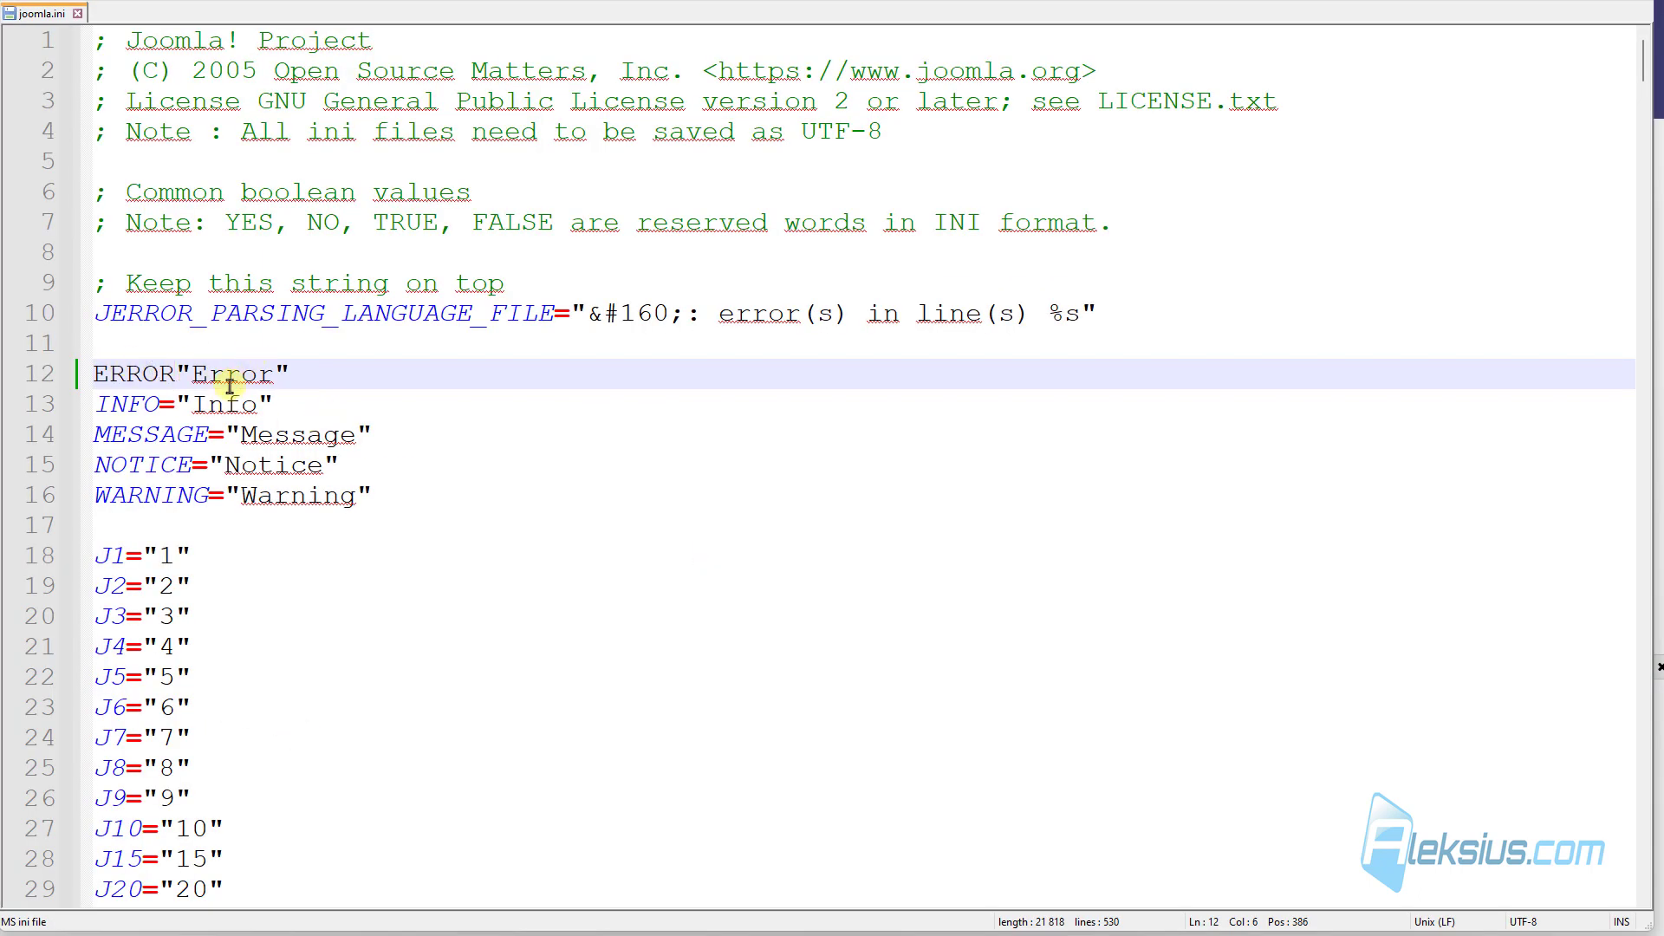
Step: Restore the missing equals sign so line 12 of joomla.ini reads ERROR="Error"
drag(159, 405, 176, 405)
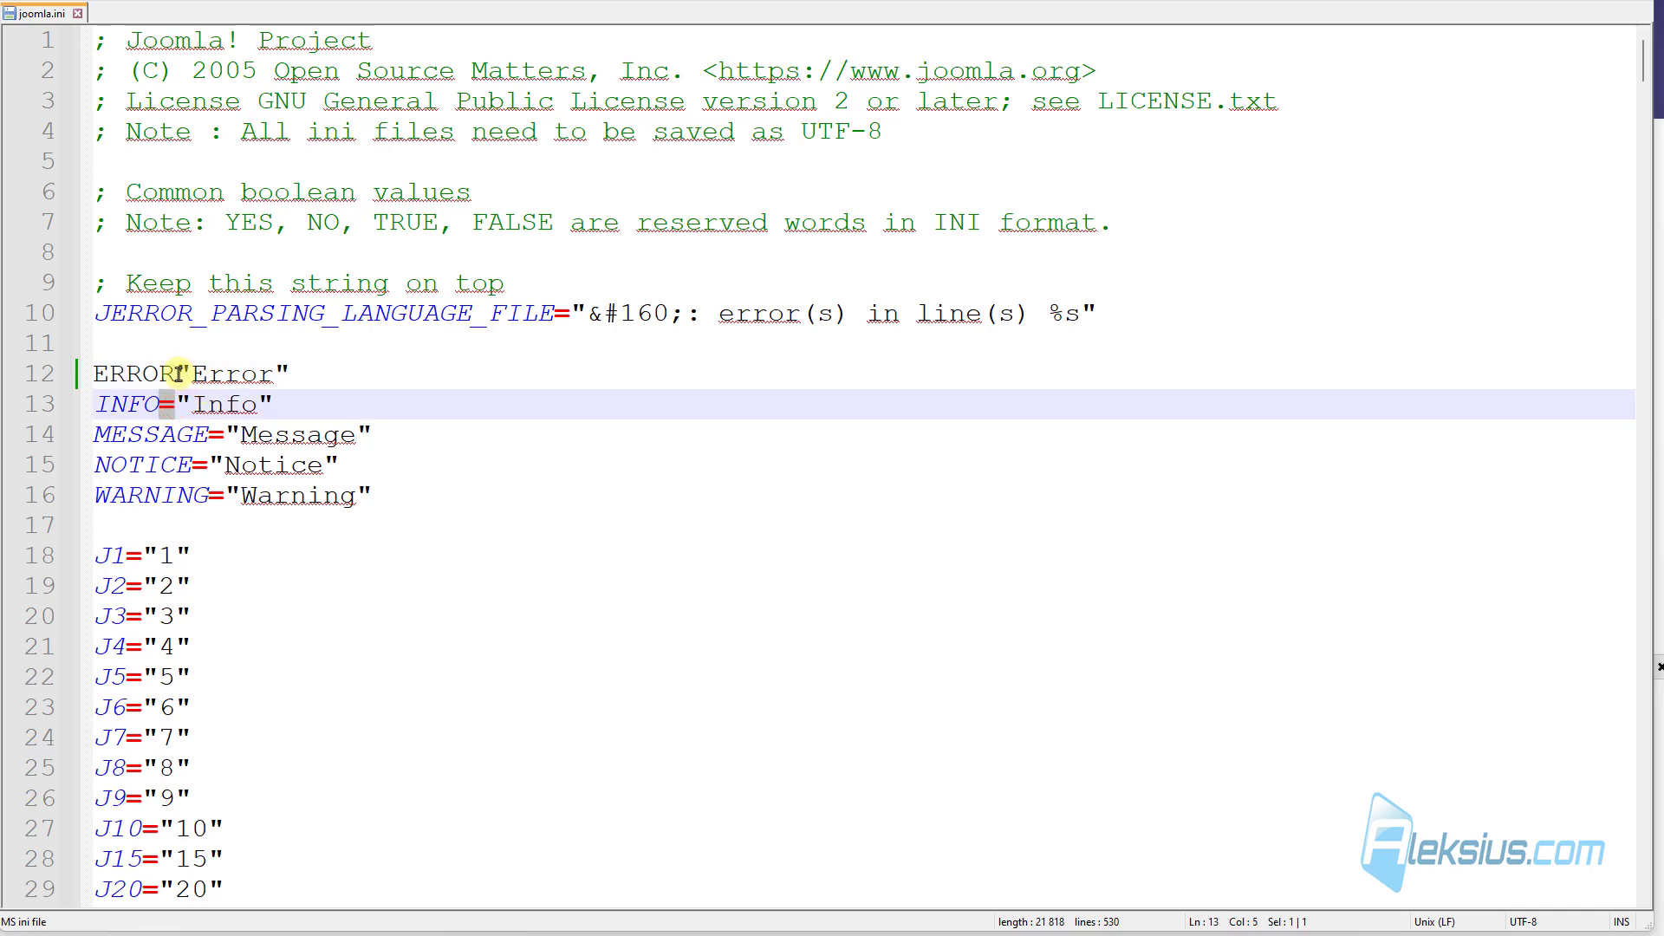
click(176, 374)
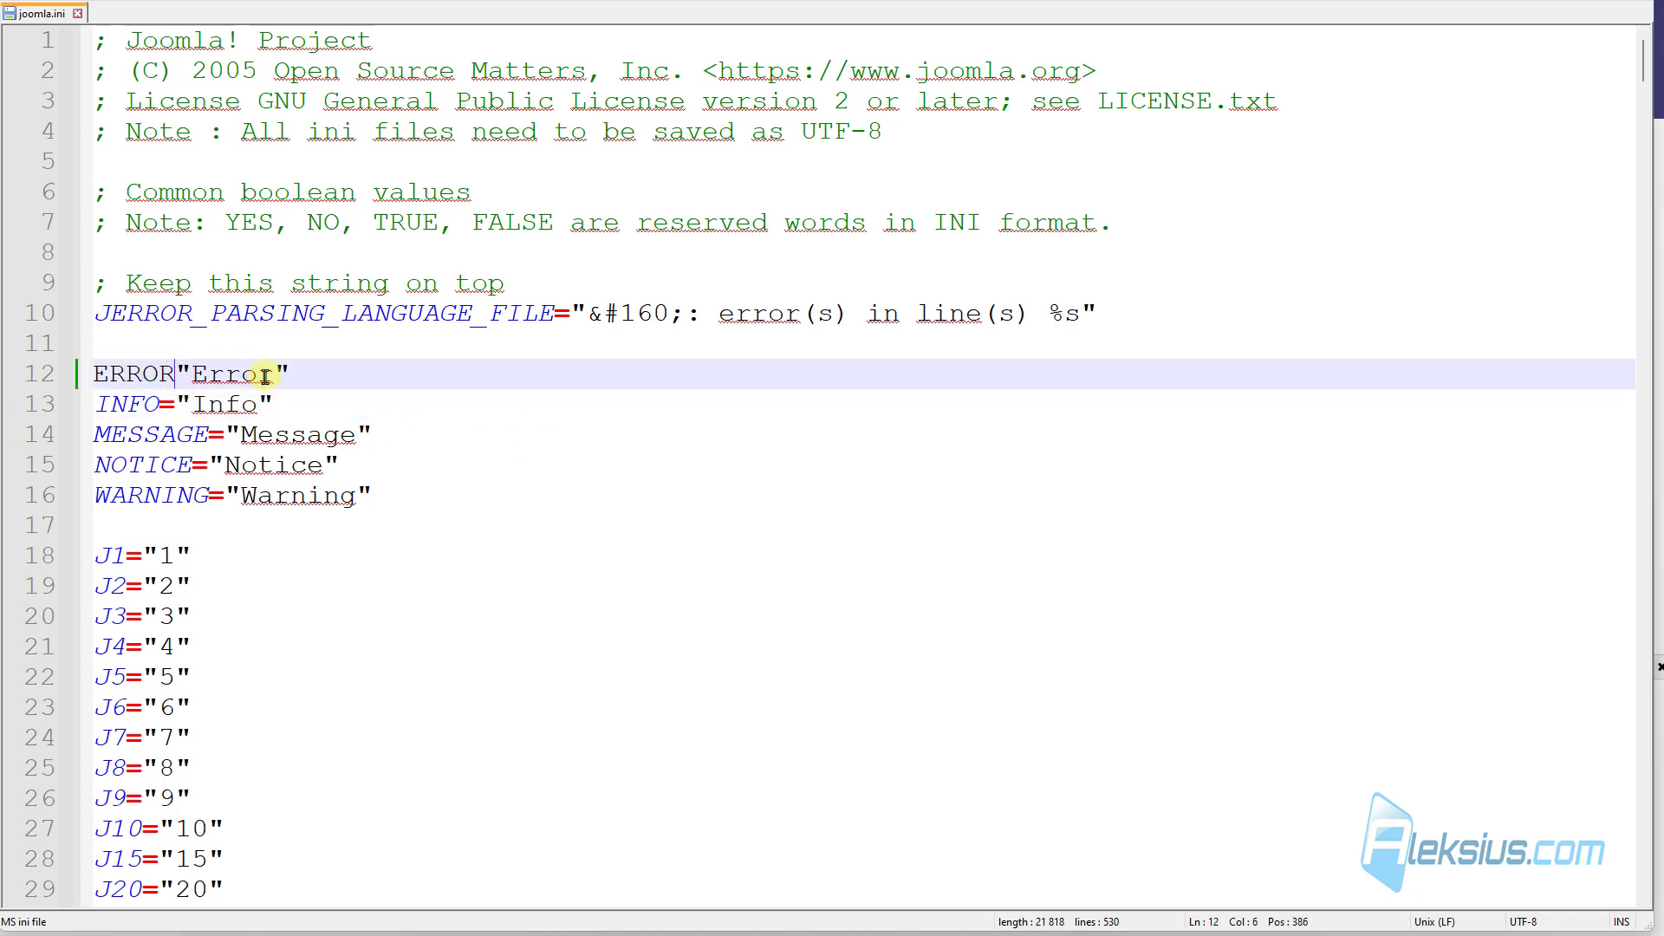
text(=)
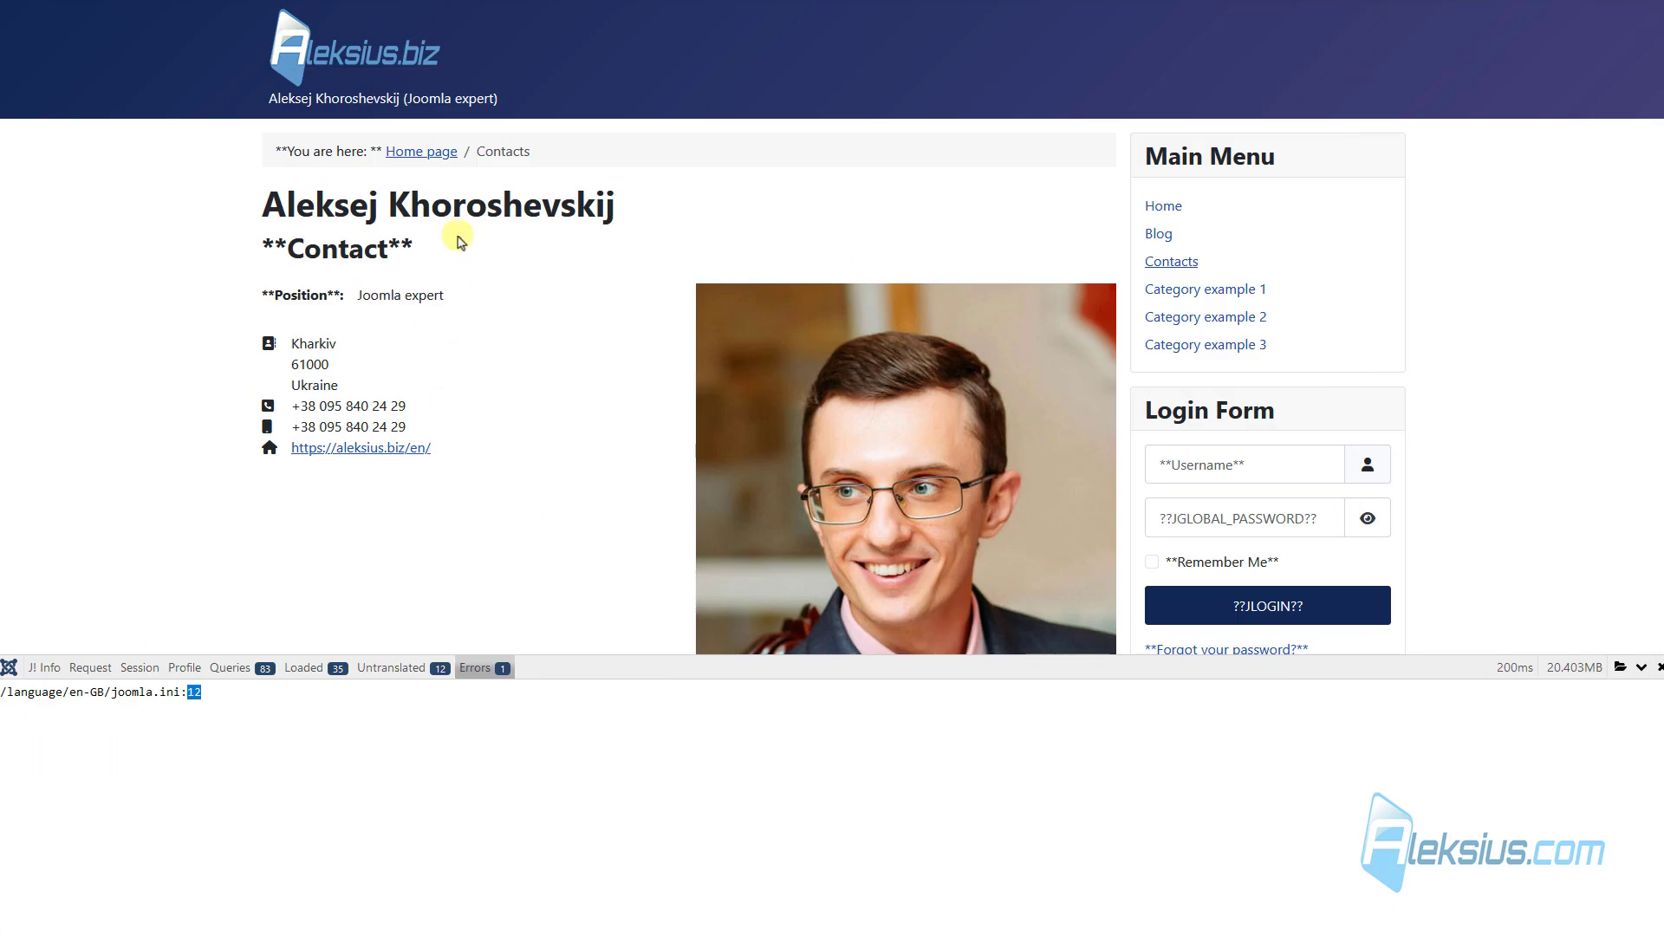
Step: Reload the contact page, review the Untranslated and Loaded debug tabs, then close the debug bar
key(F5)
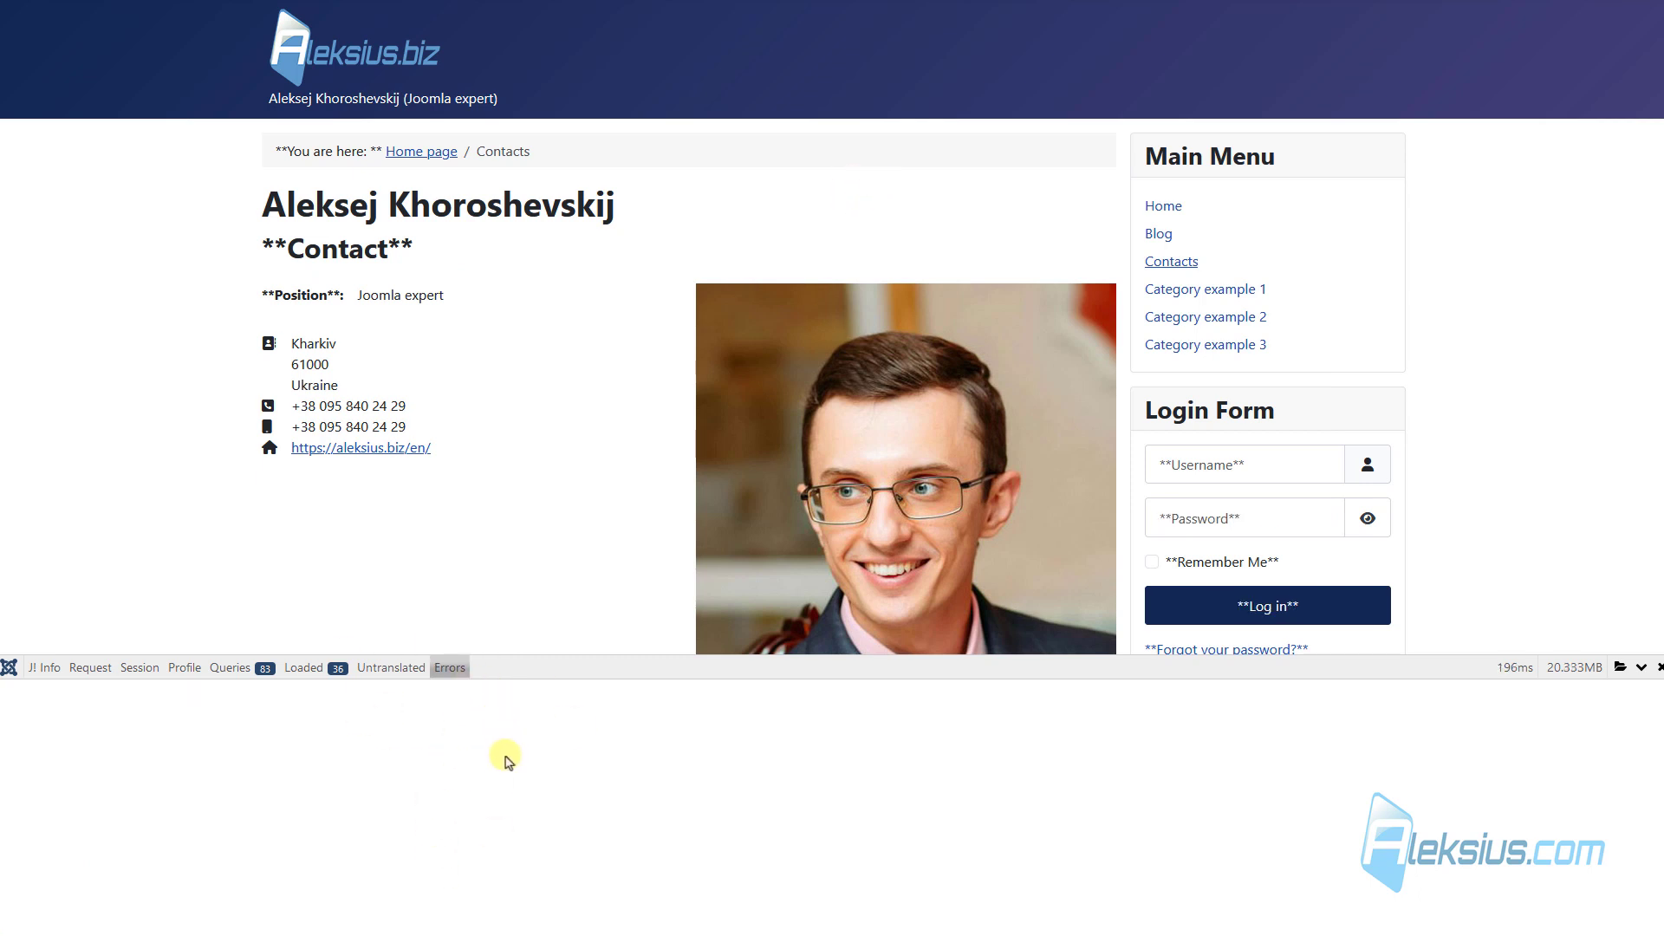
click(371, 674)
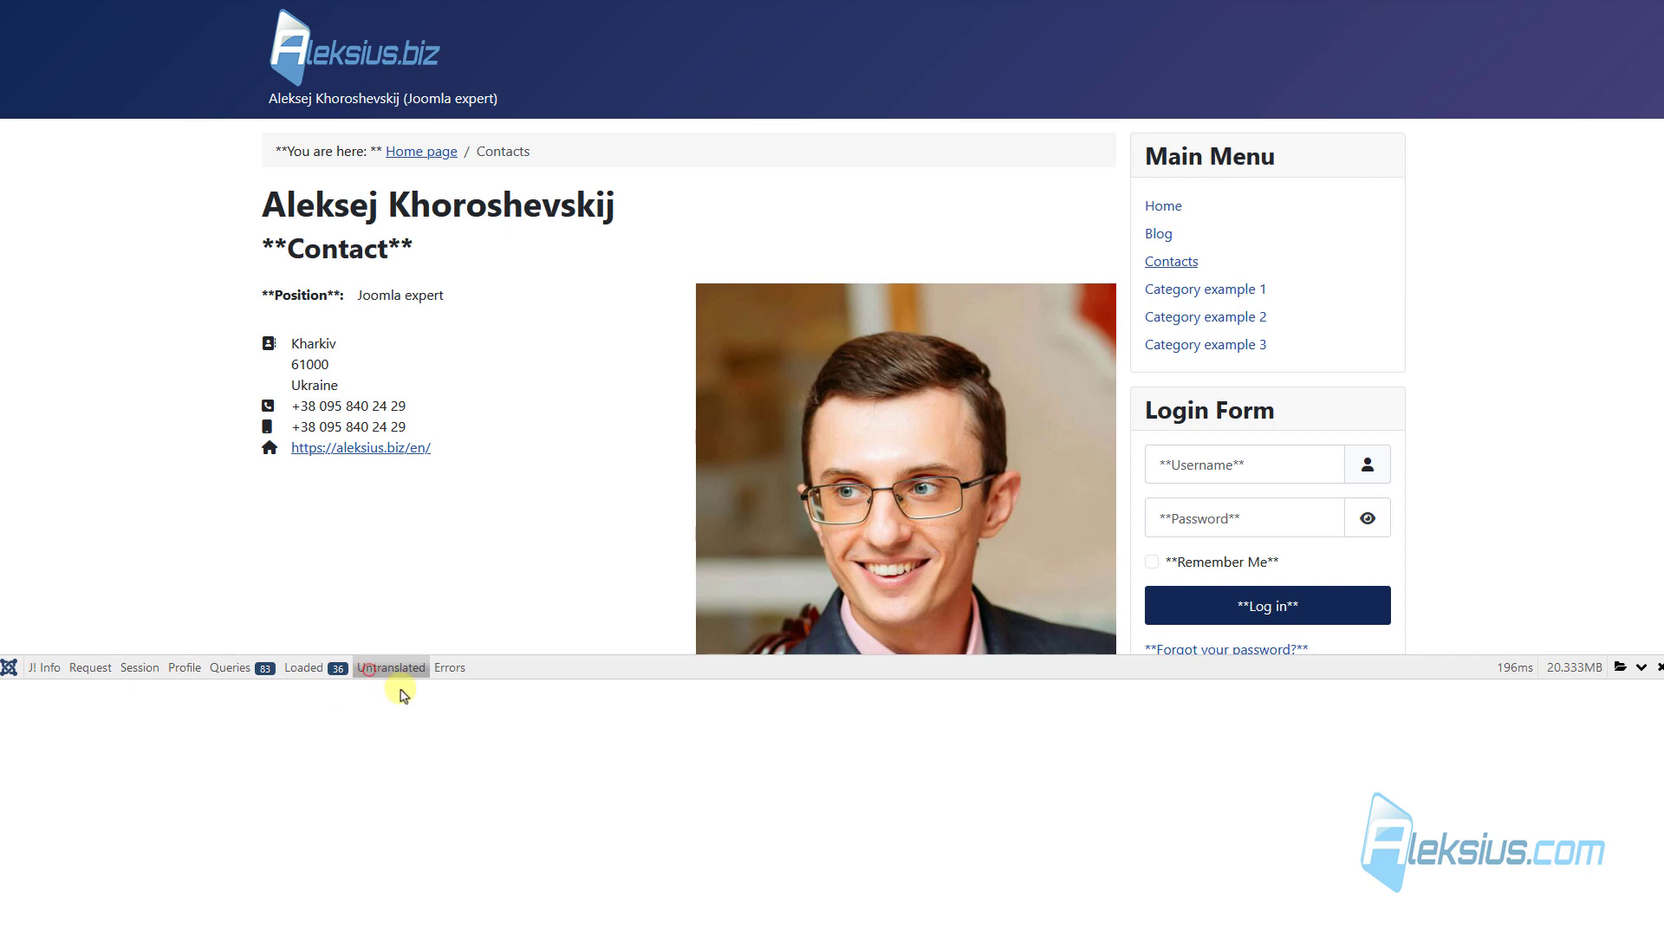
click(317, 676)
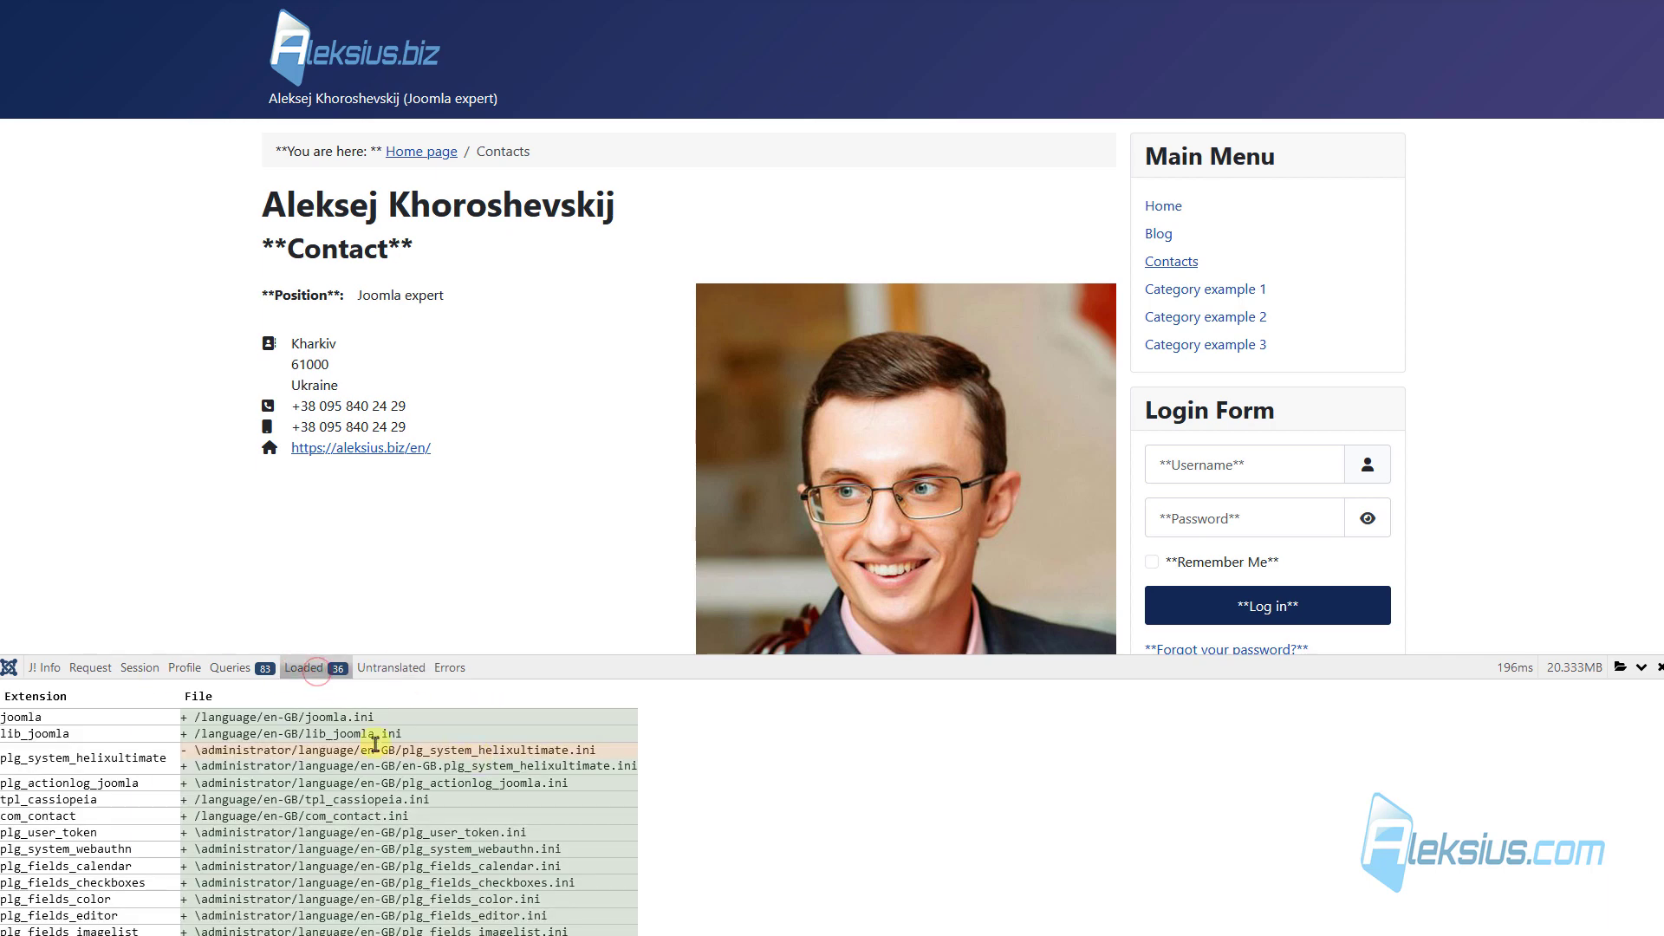
click(1656, 672)
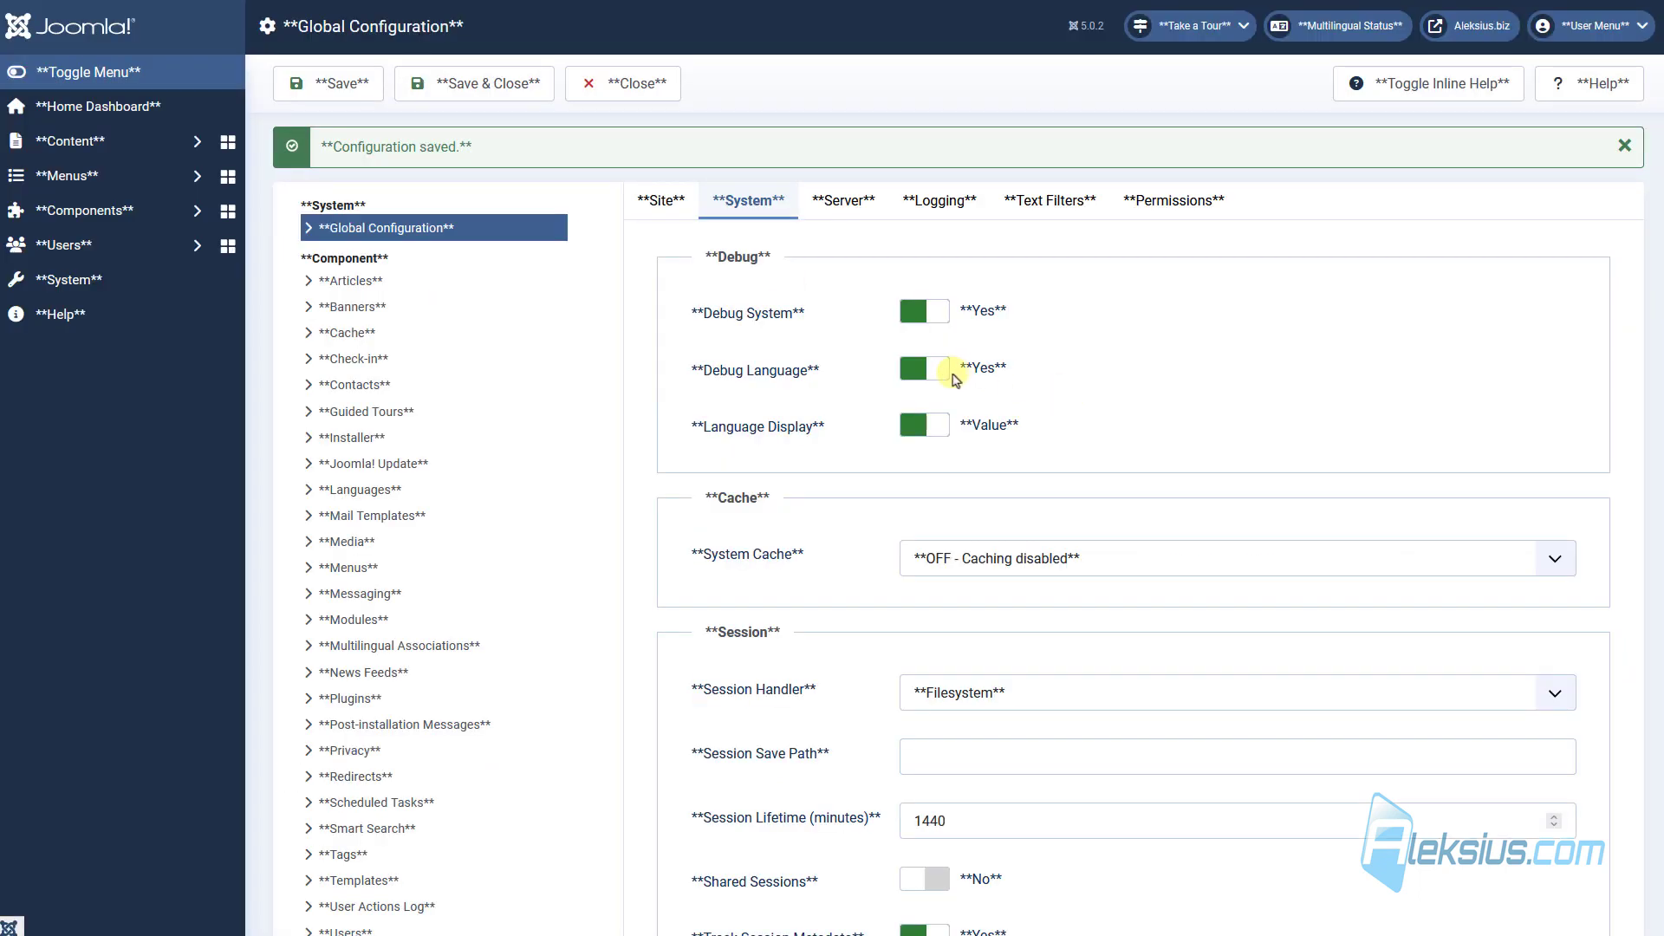
Step: Set Debug Language and Debug System to No, save the configuration, and reload the frontend
click(938, 370)
click(920, 316)
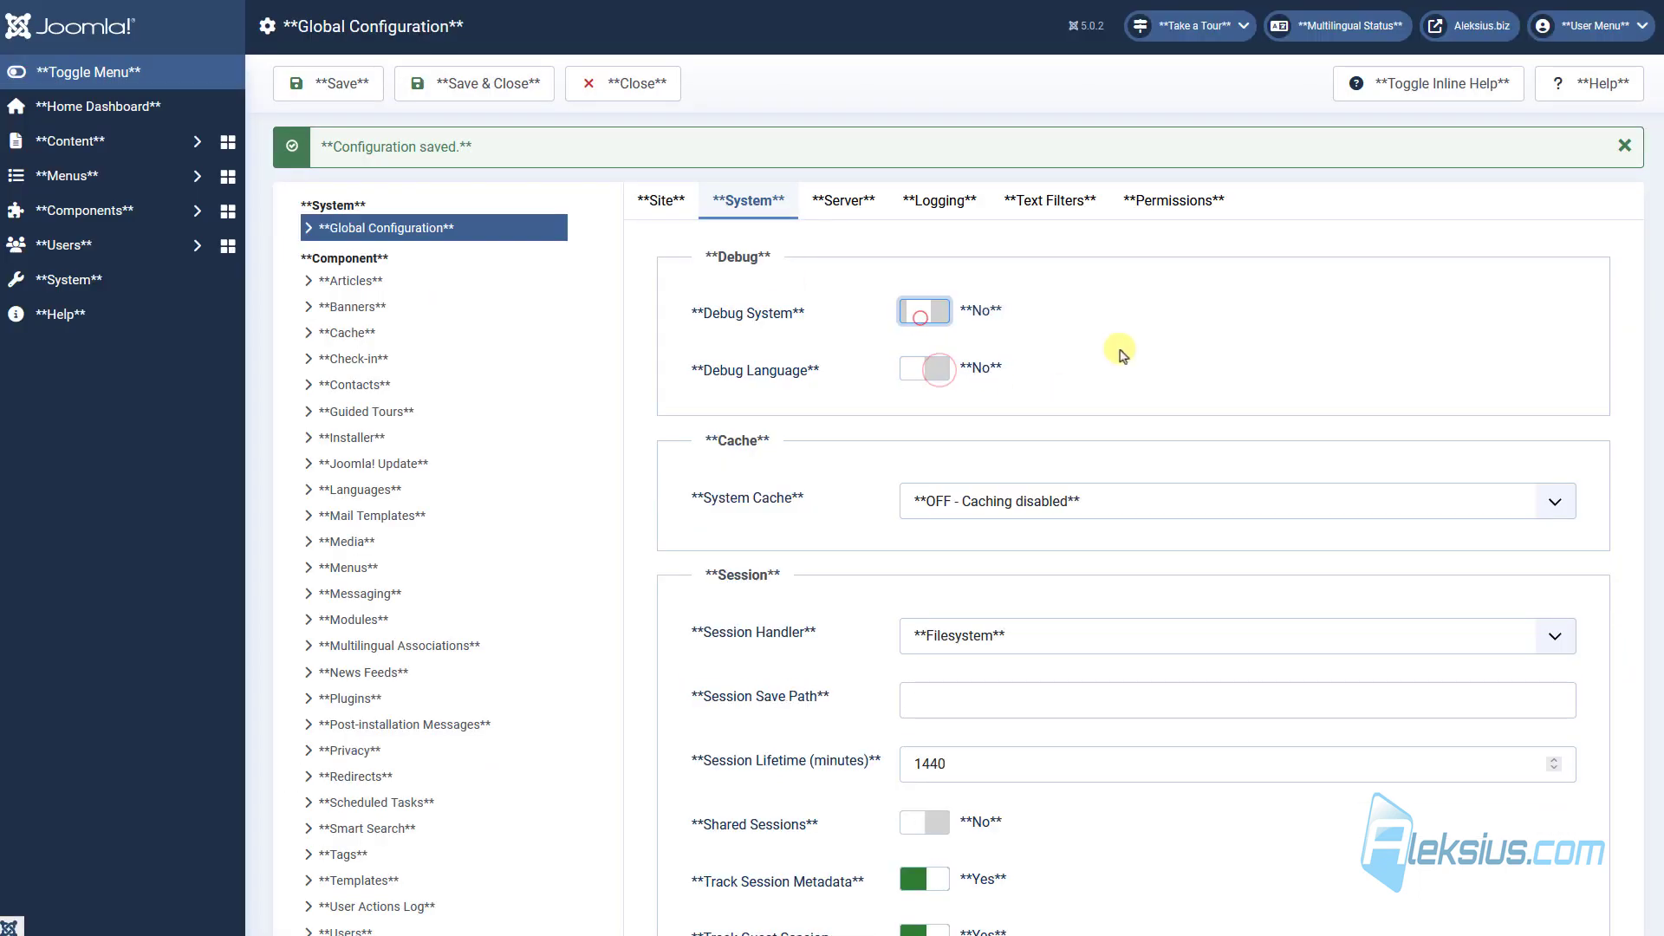
click(340, 84)
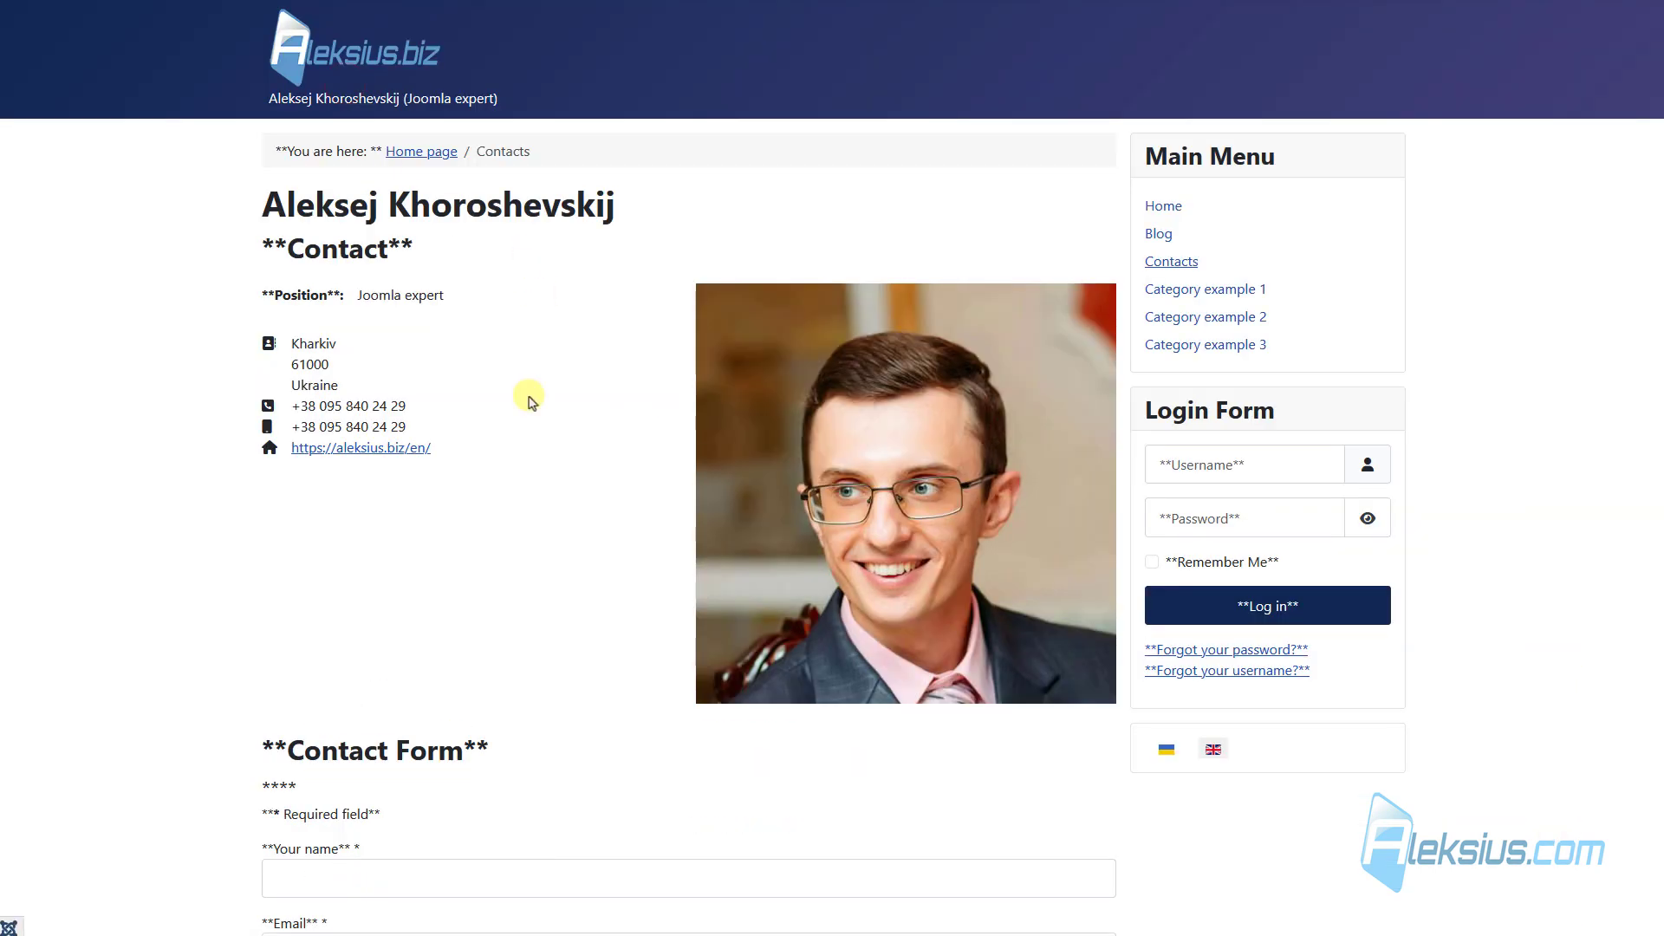
key(F5)
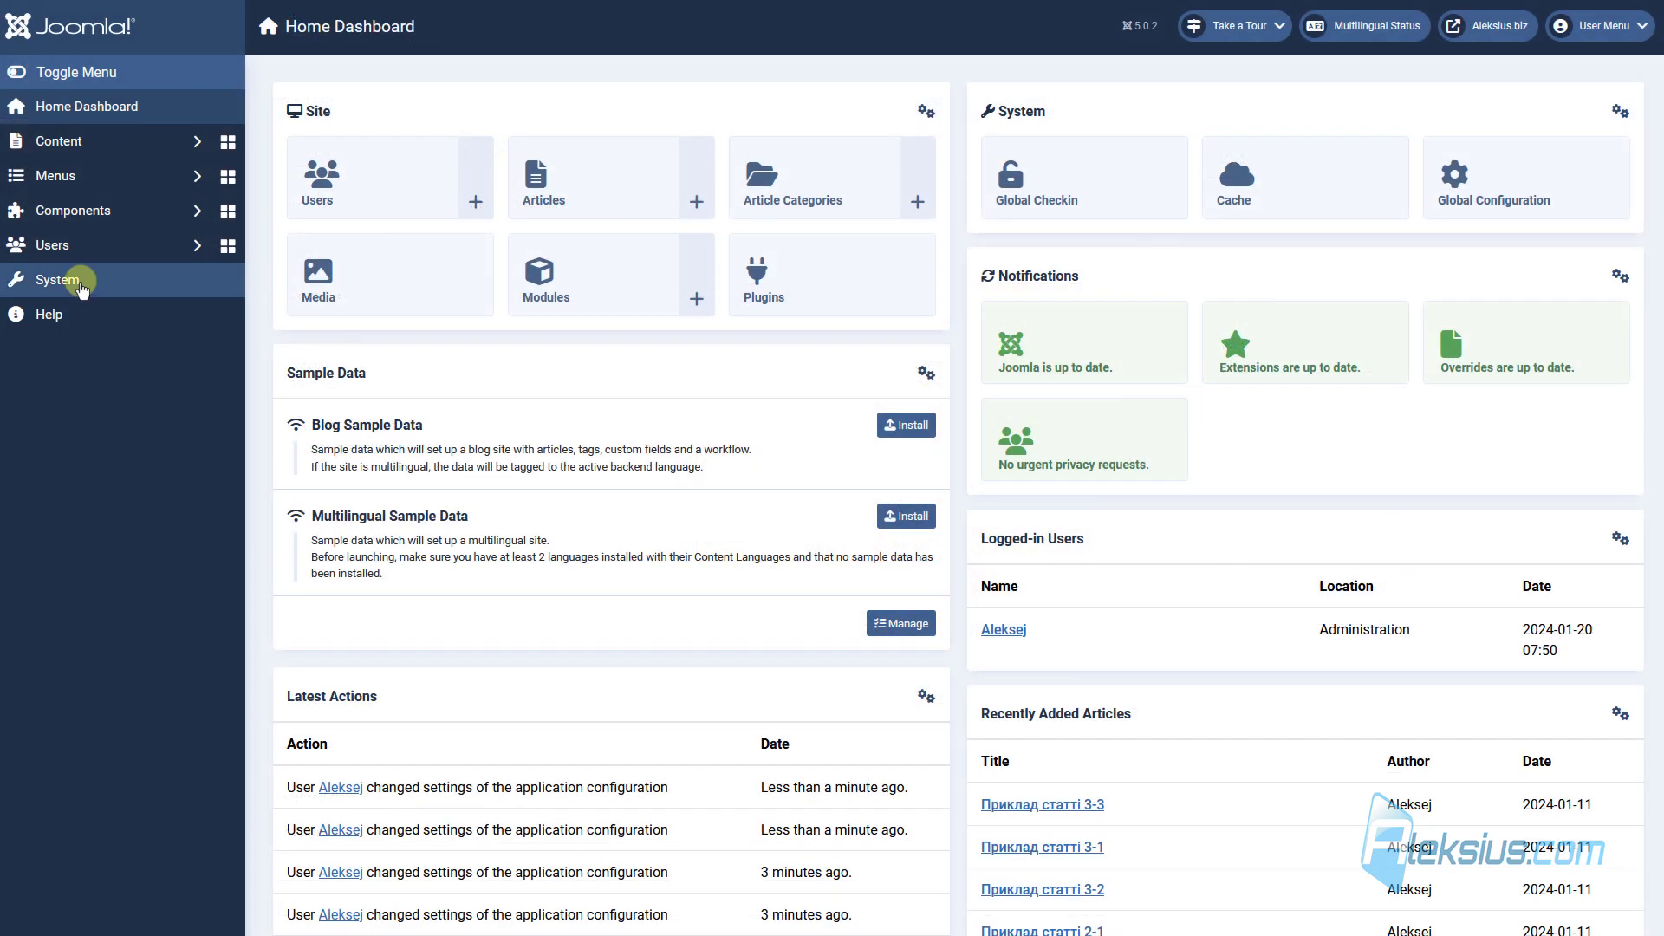
Step: Open System > Language Overrides and filter the list to Ukrainian (uk-UA) - Site
click(141, 279)
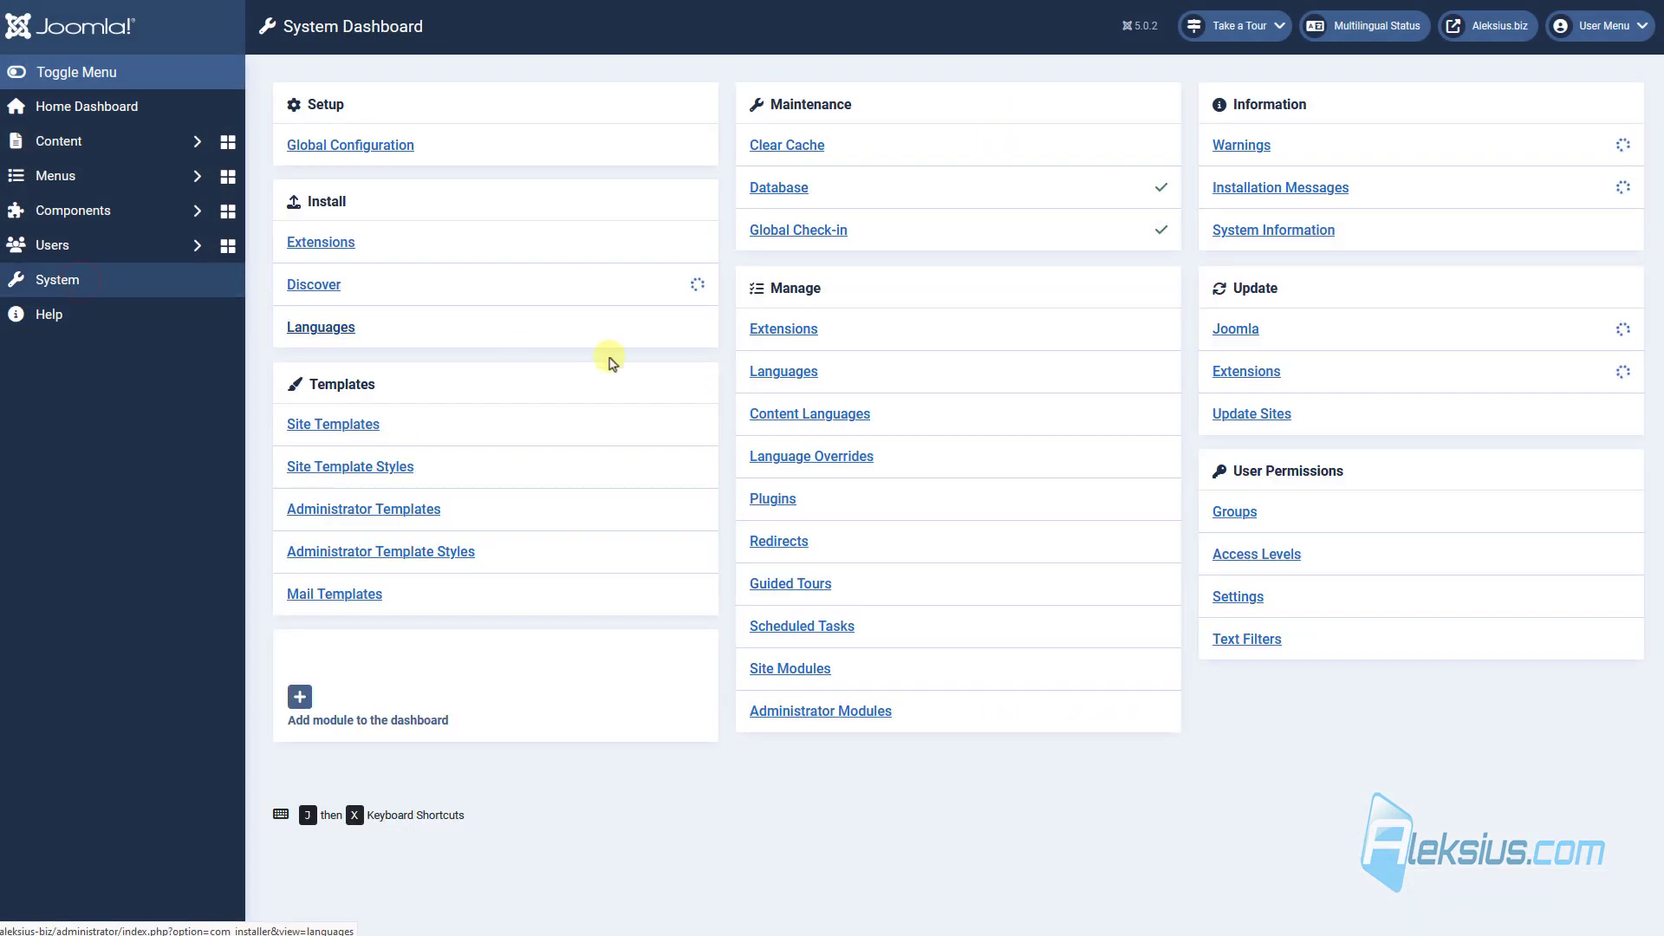
click(809, 455)
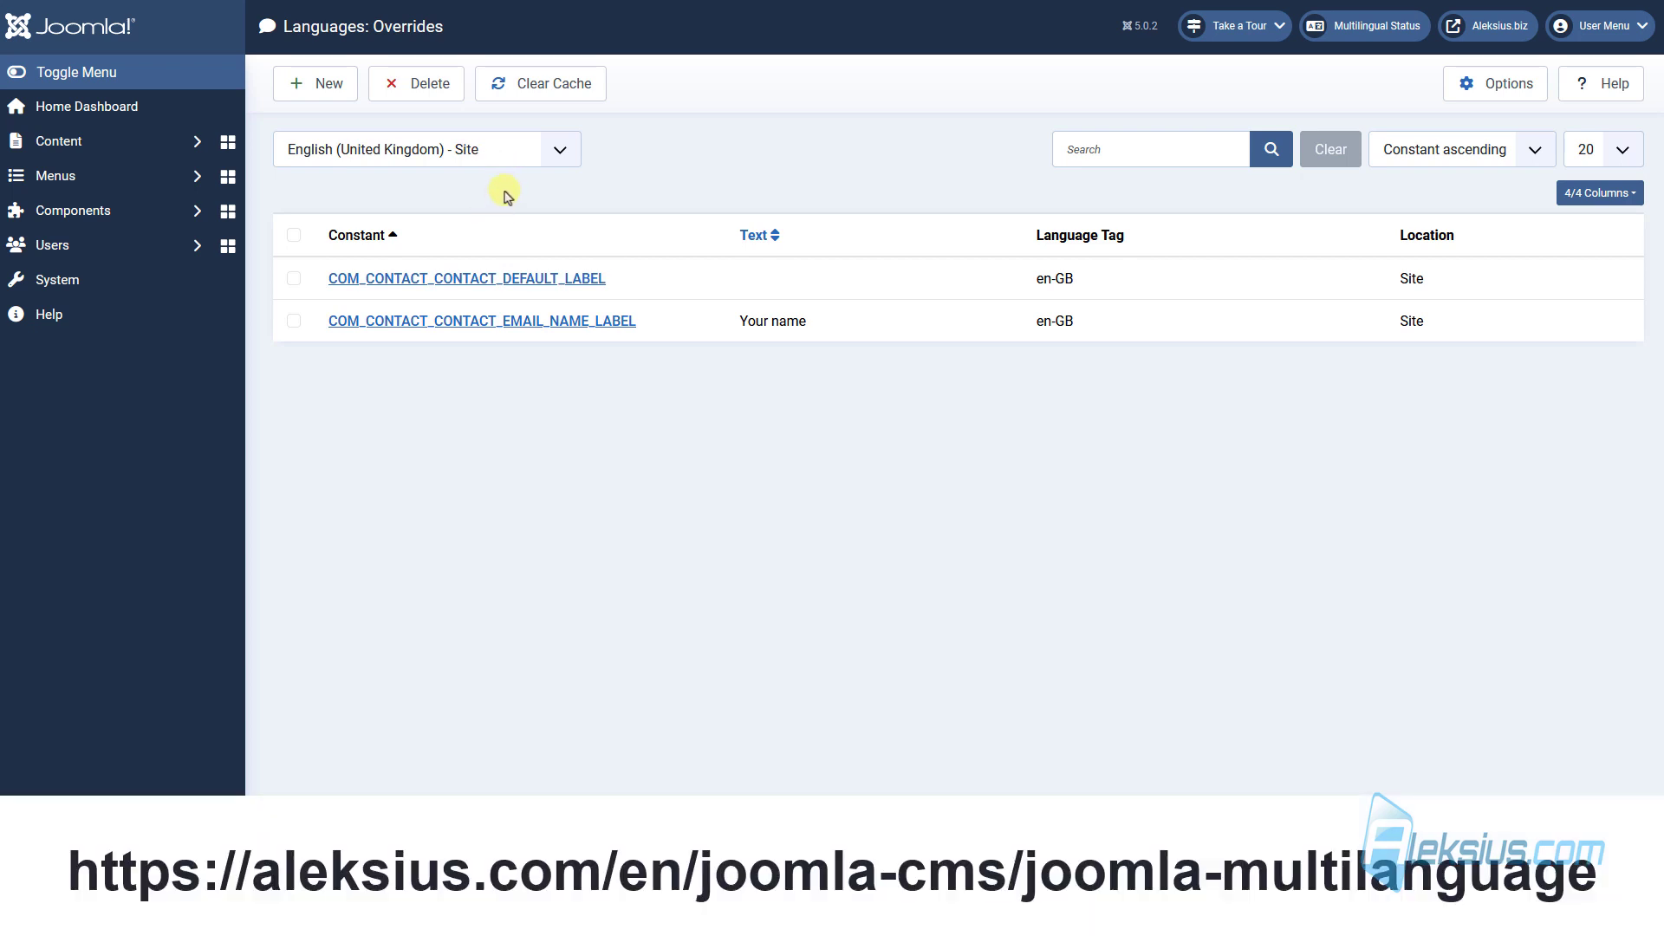
click(510, 160)
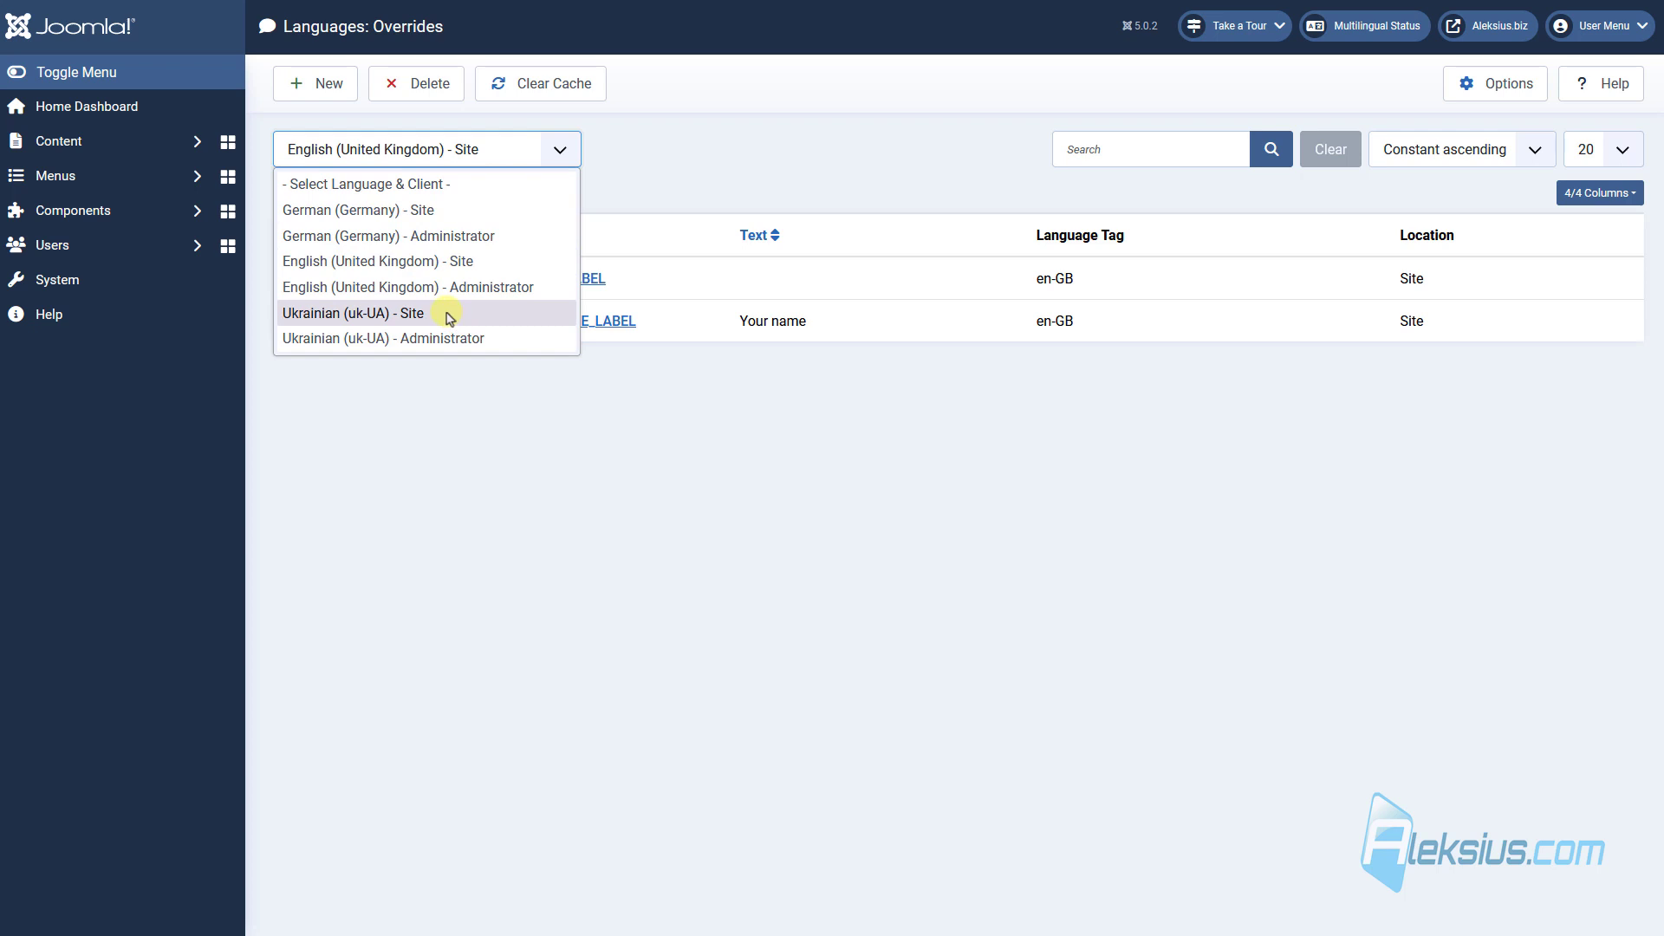
click(895, 553)
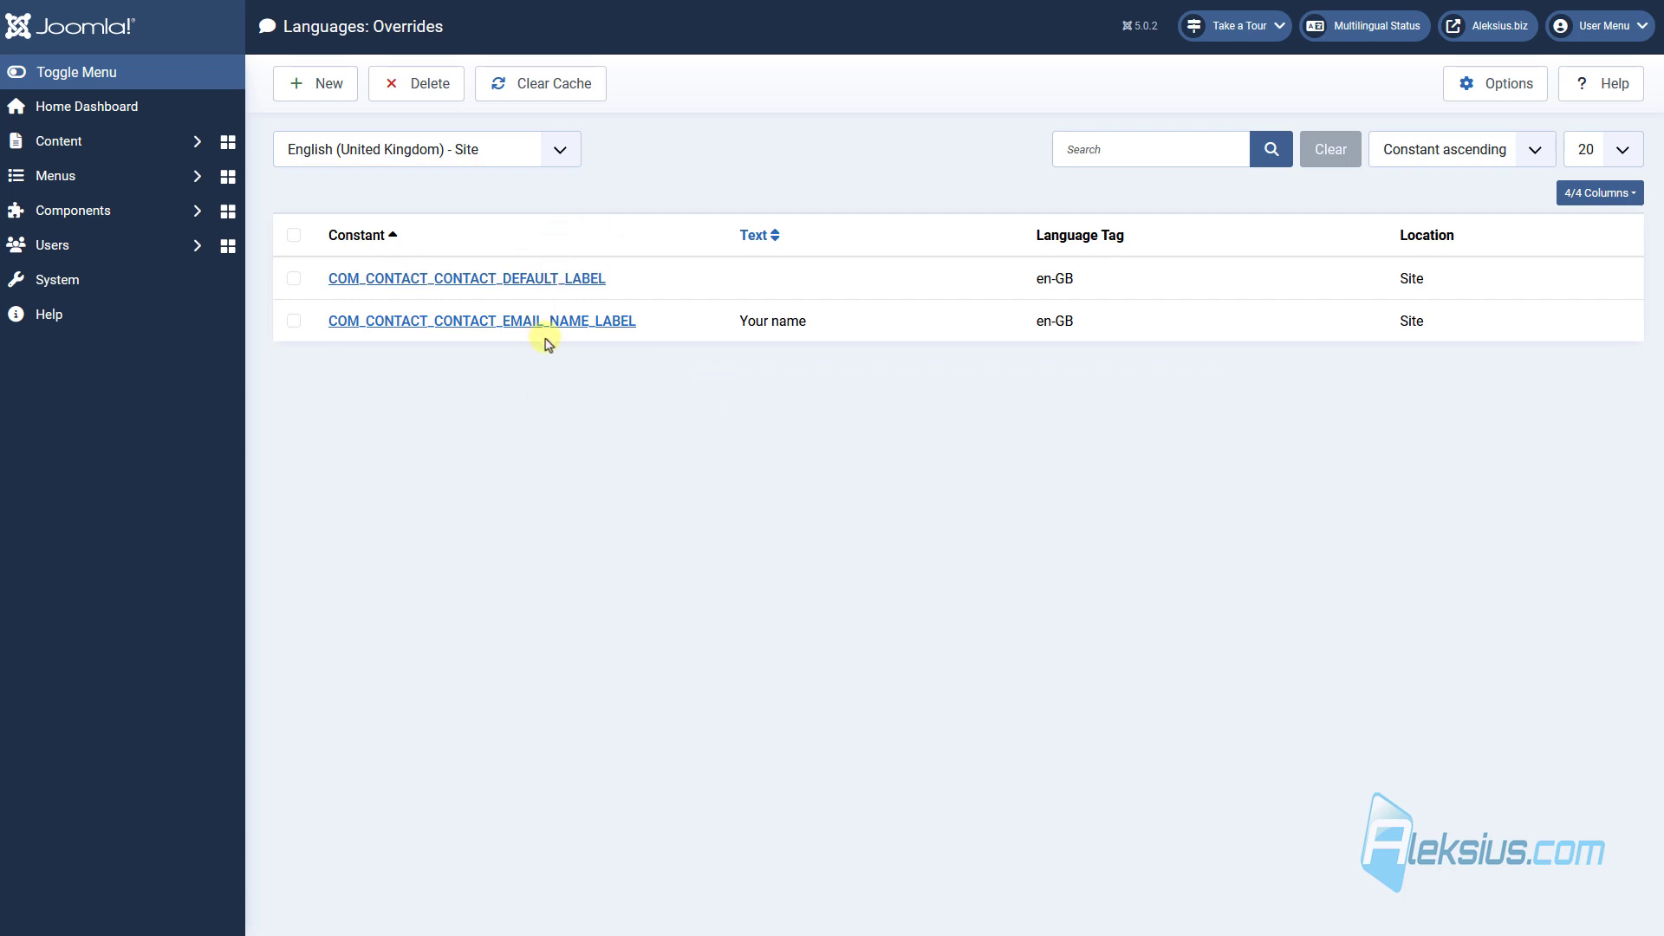
click(538, 165)
click(439, 211)
click(475, 161)
click(446, 314)
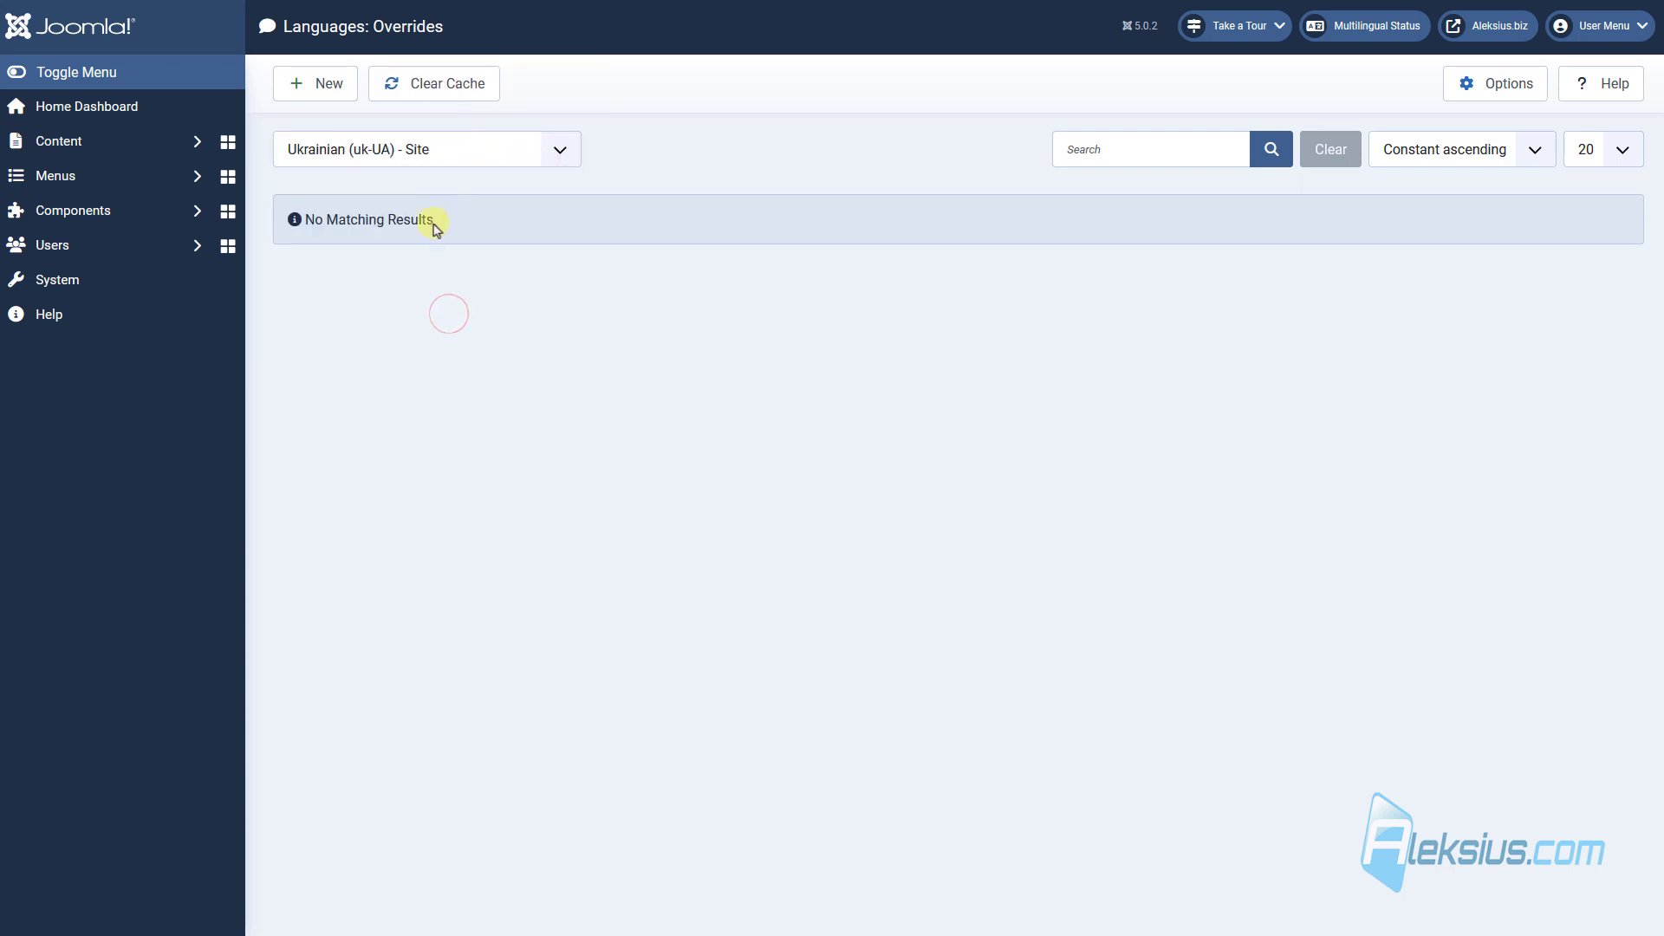
Step: Cancel a new override and re-filter the overrides list to Ukrainian (uk-UA) - Site
click(316, 80)
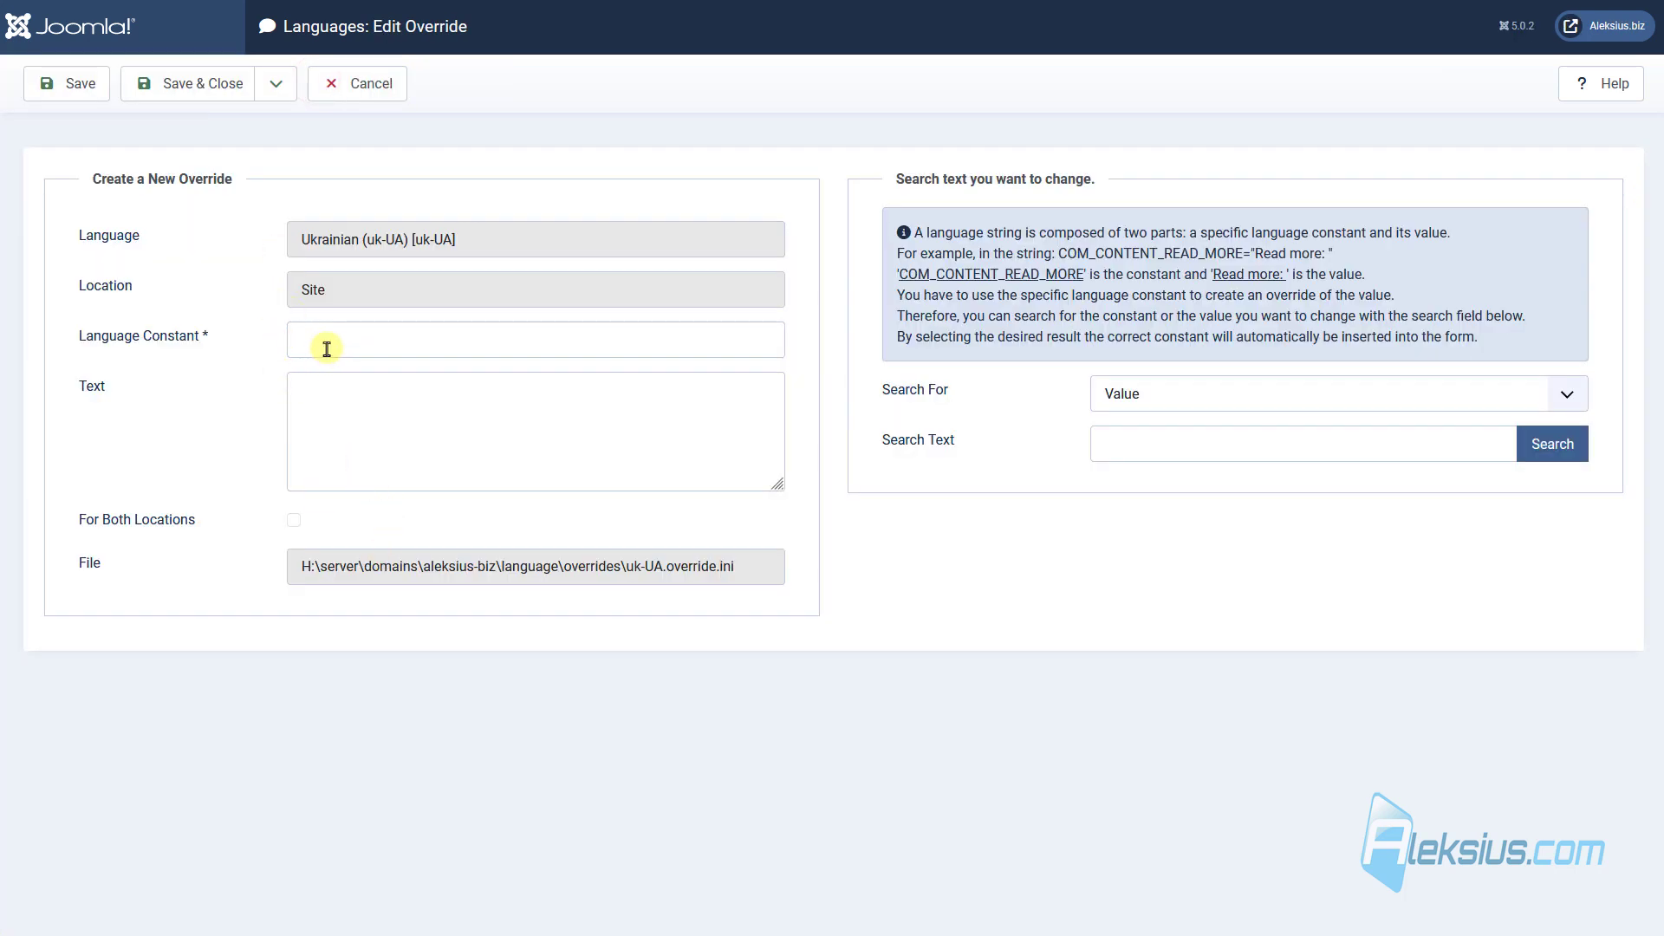
click(389, 92)
click(433, 158)
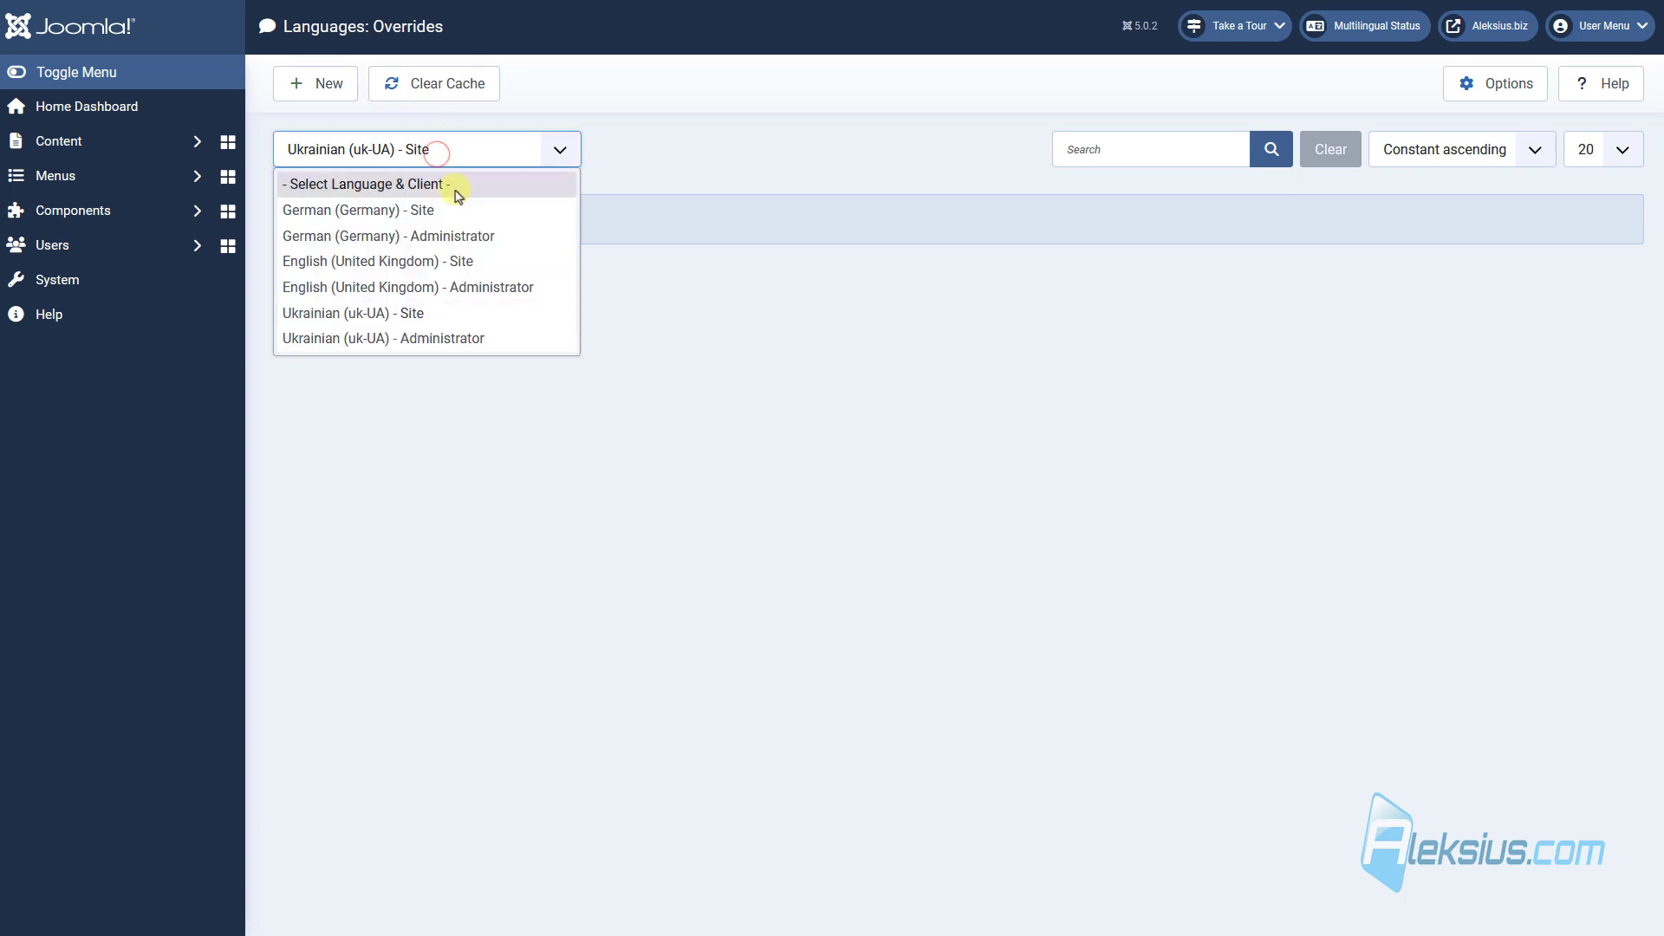
click(476, 262)
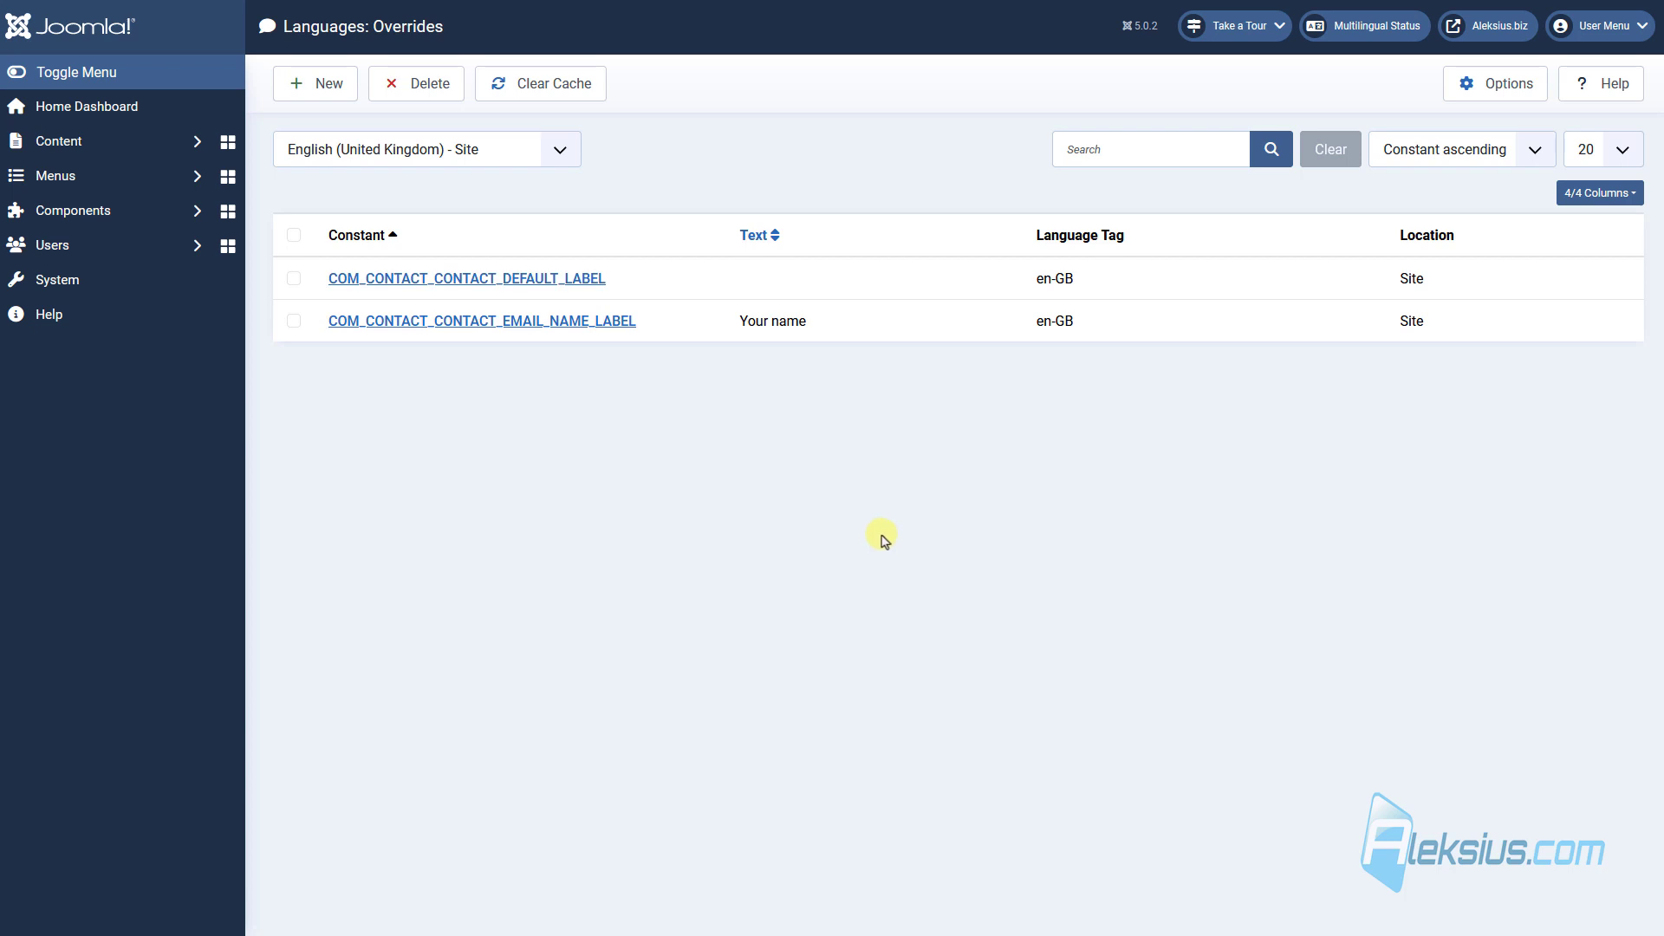
click(558, 153)
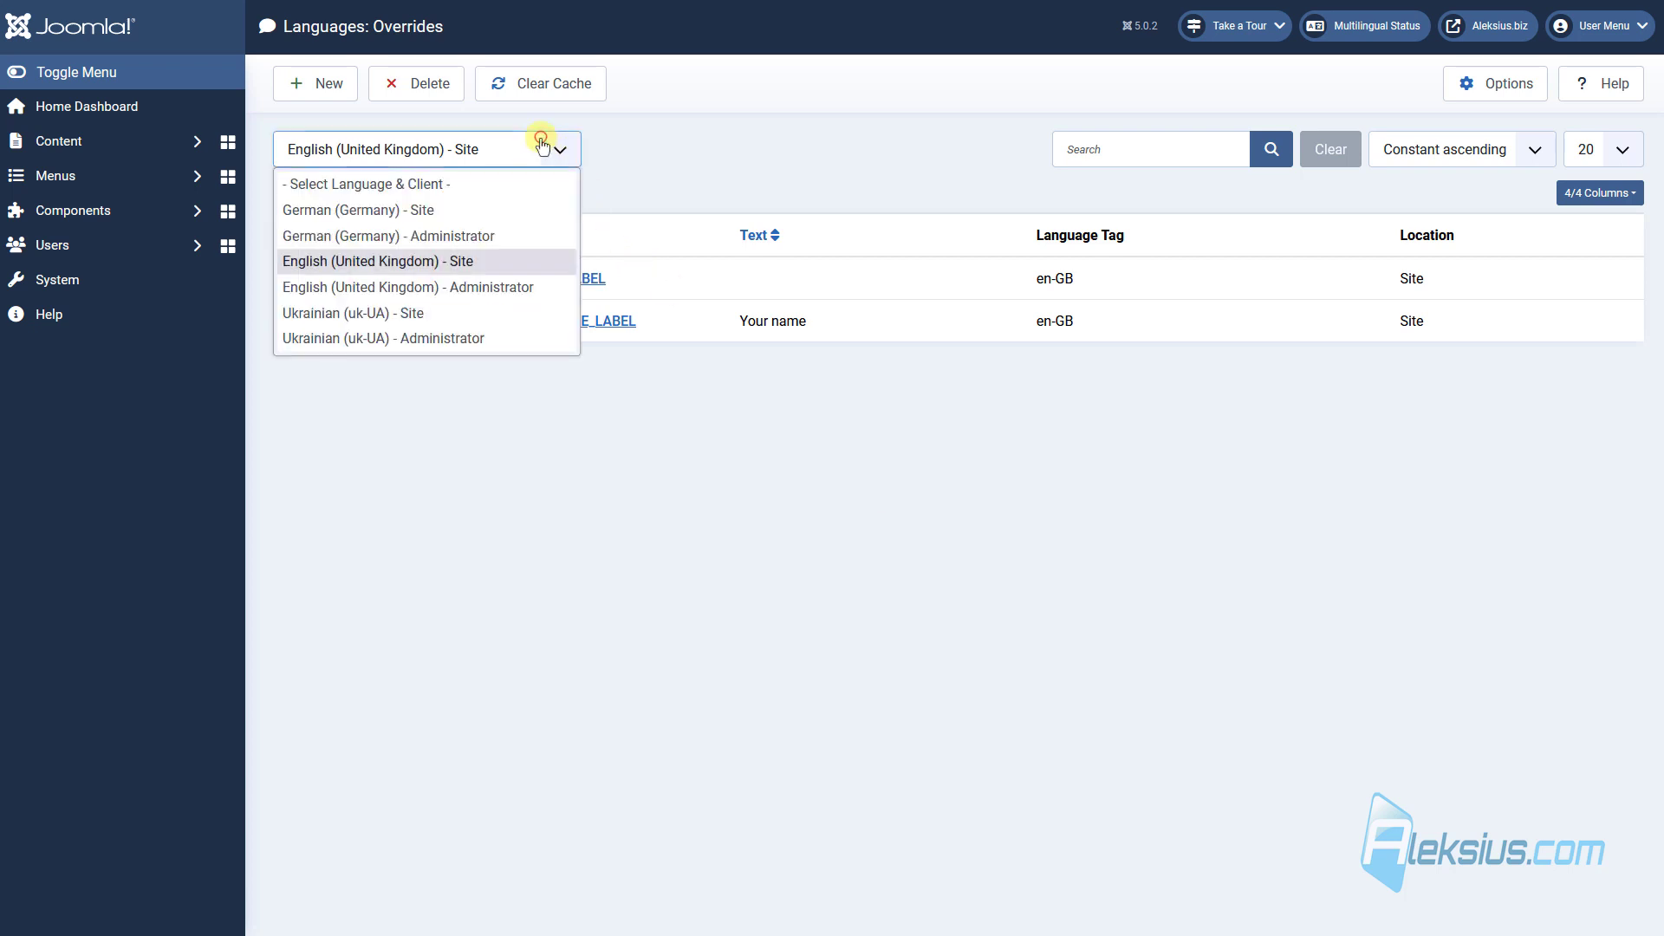
click(456, 313)
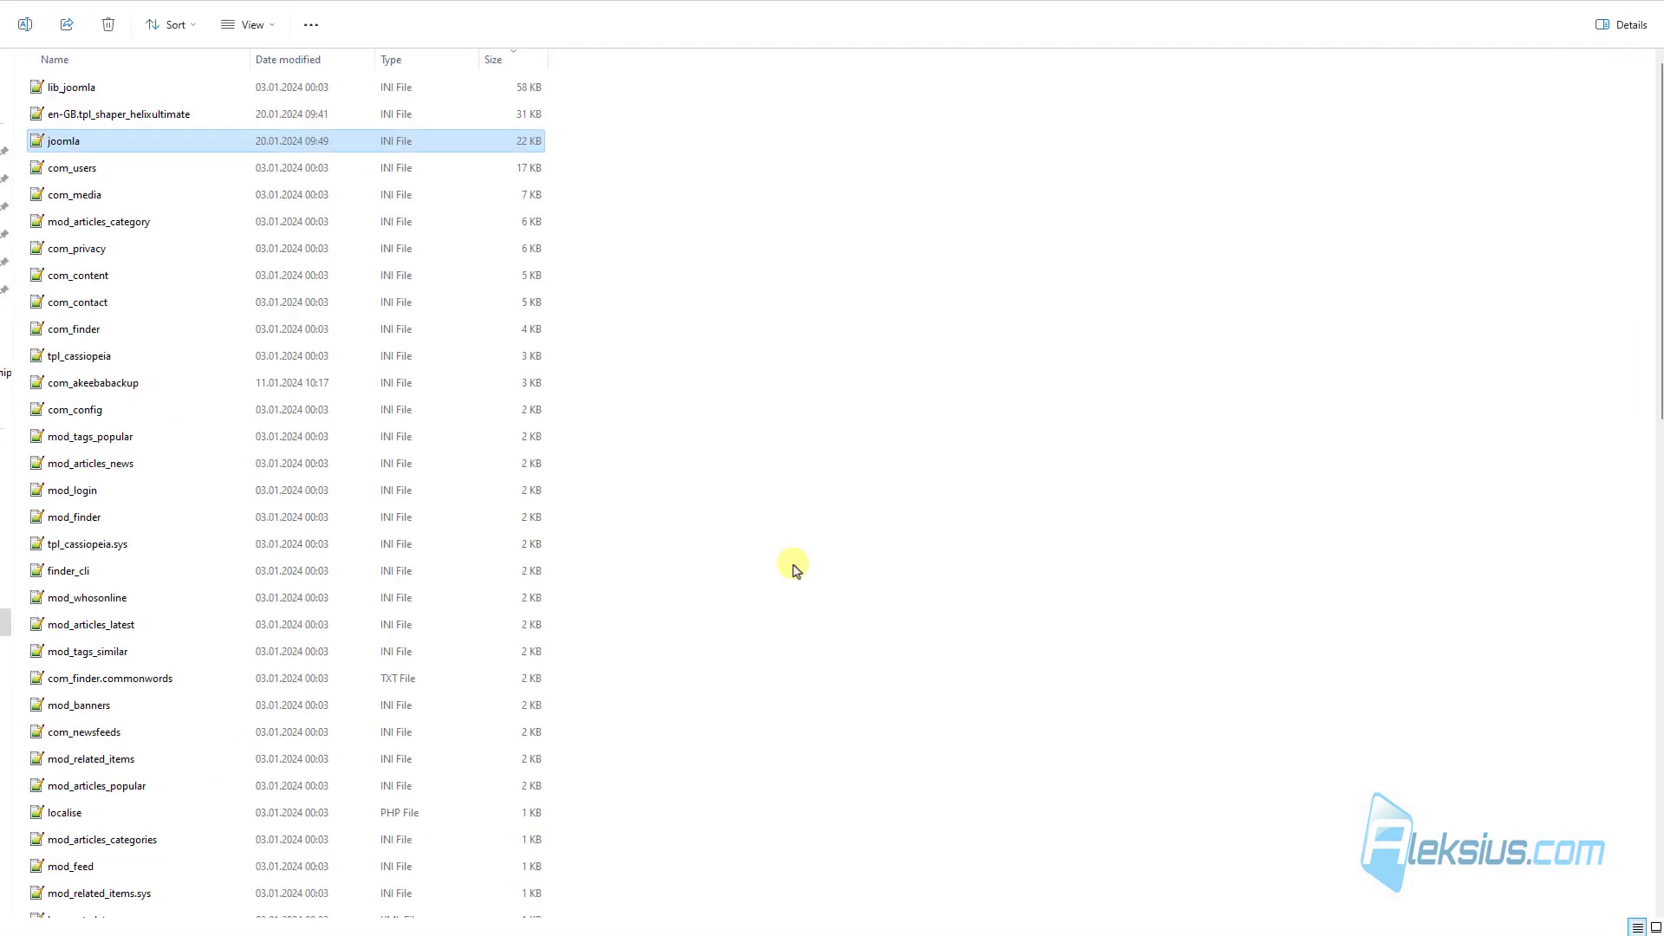
click(933, 375)
Step: Browse to the language > overrides folder and view en-GB.override's contents
key(alt+Up)
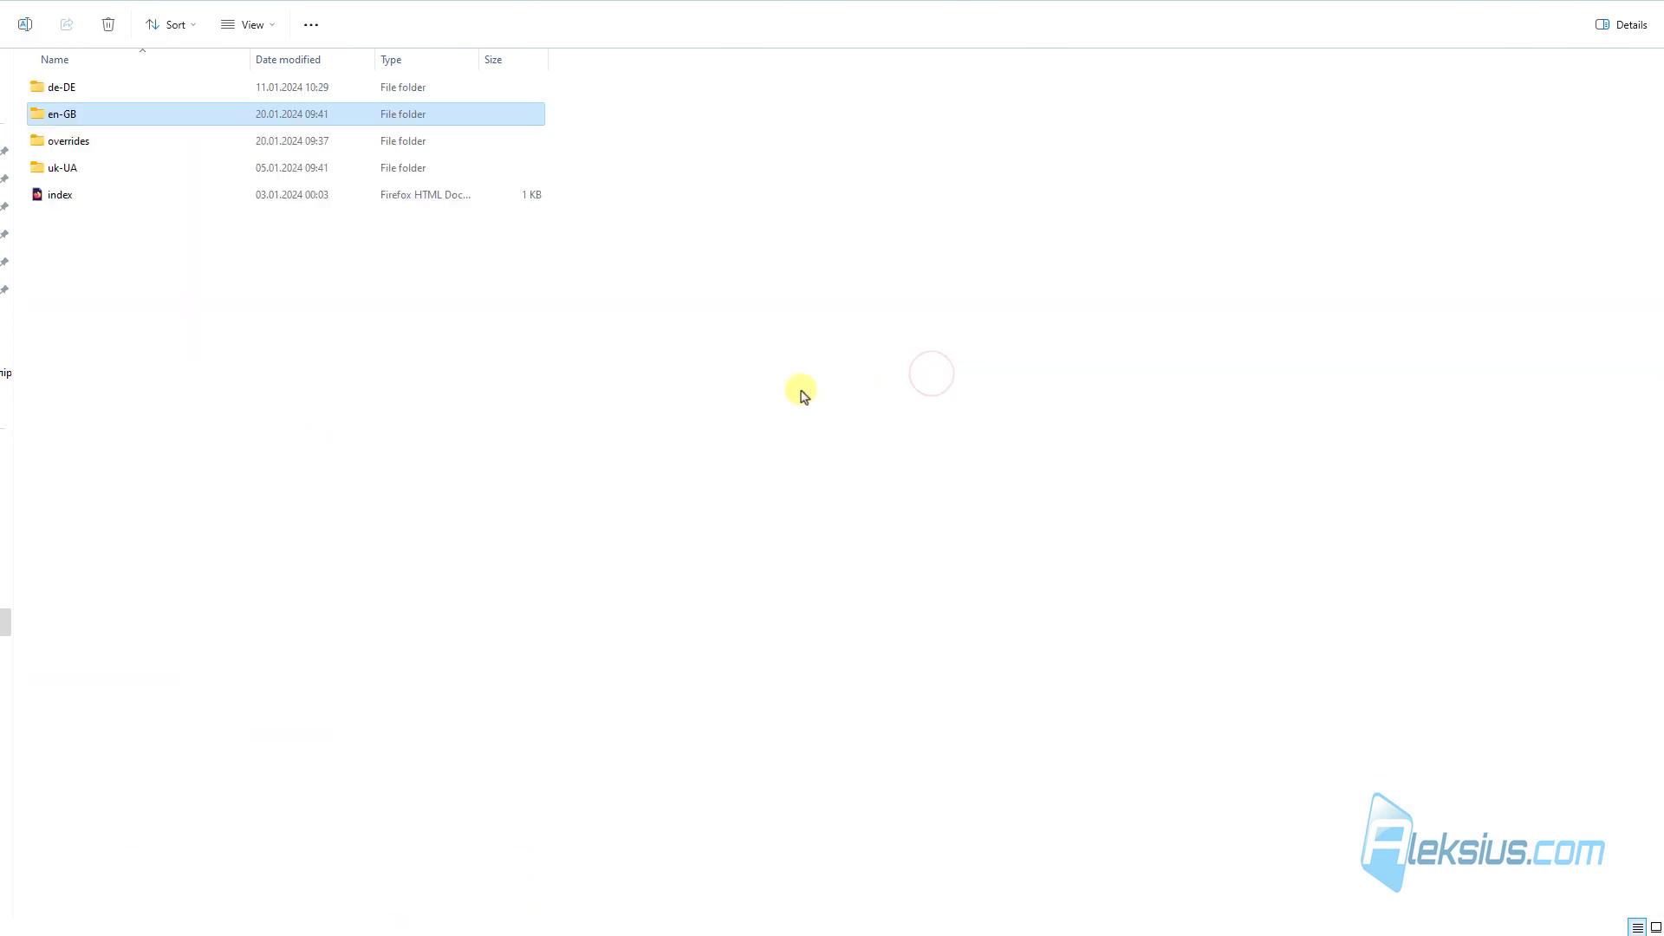
key(alt+Up)
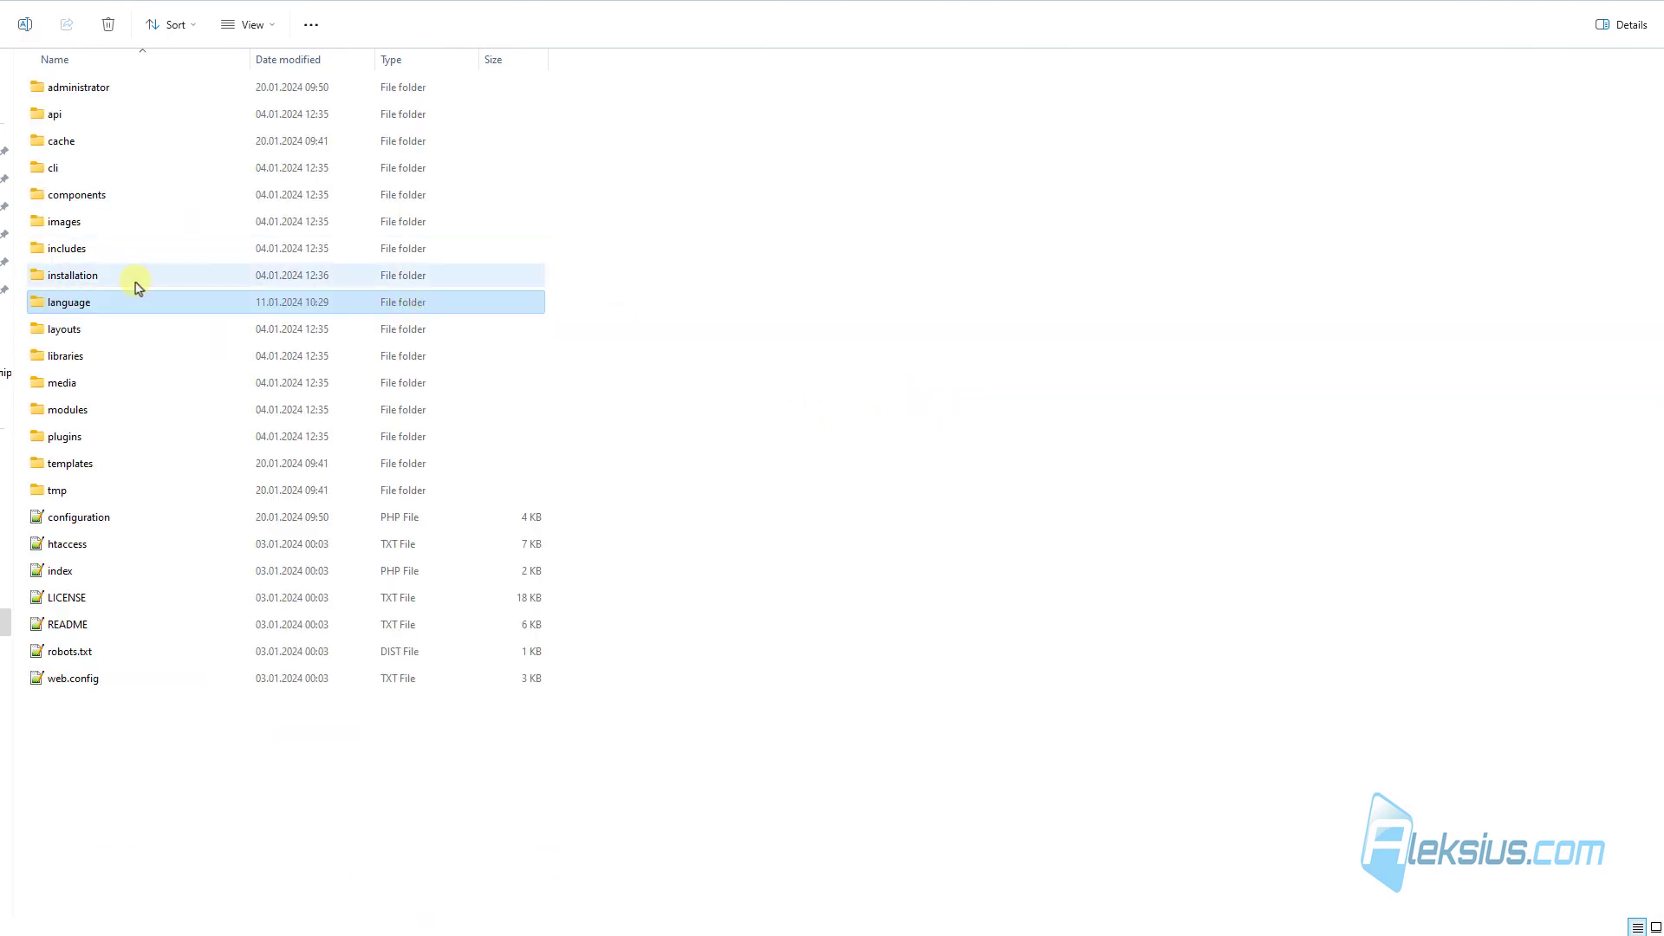
double_click(103, 305)
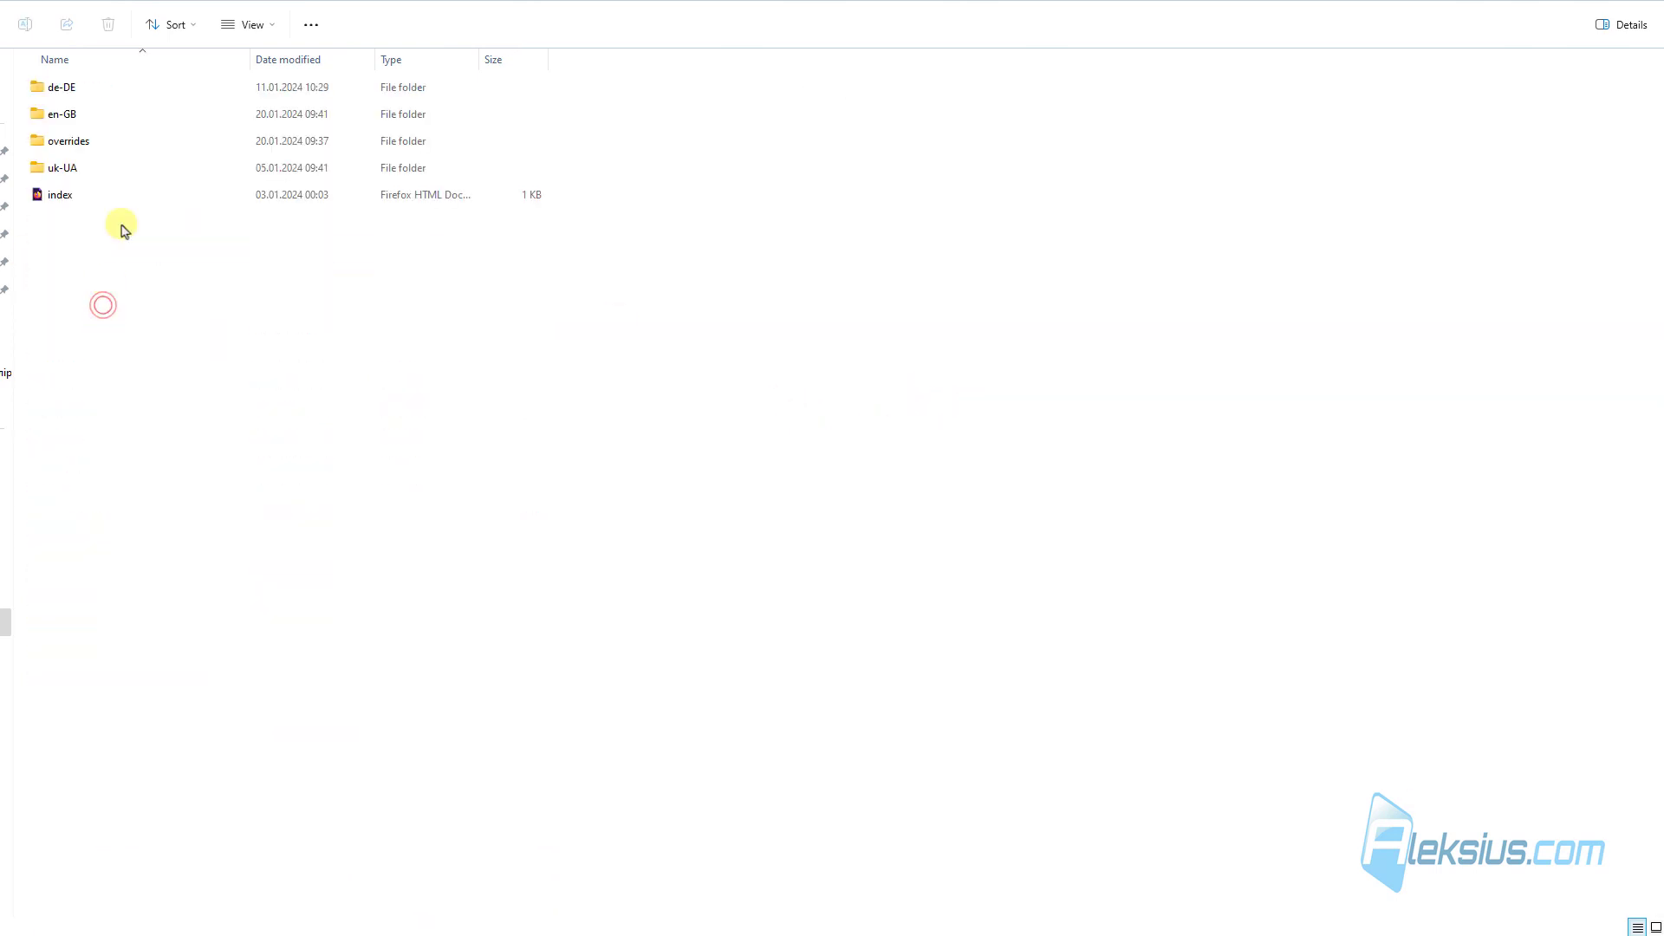
click(112, 141)
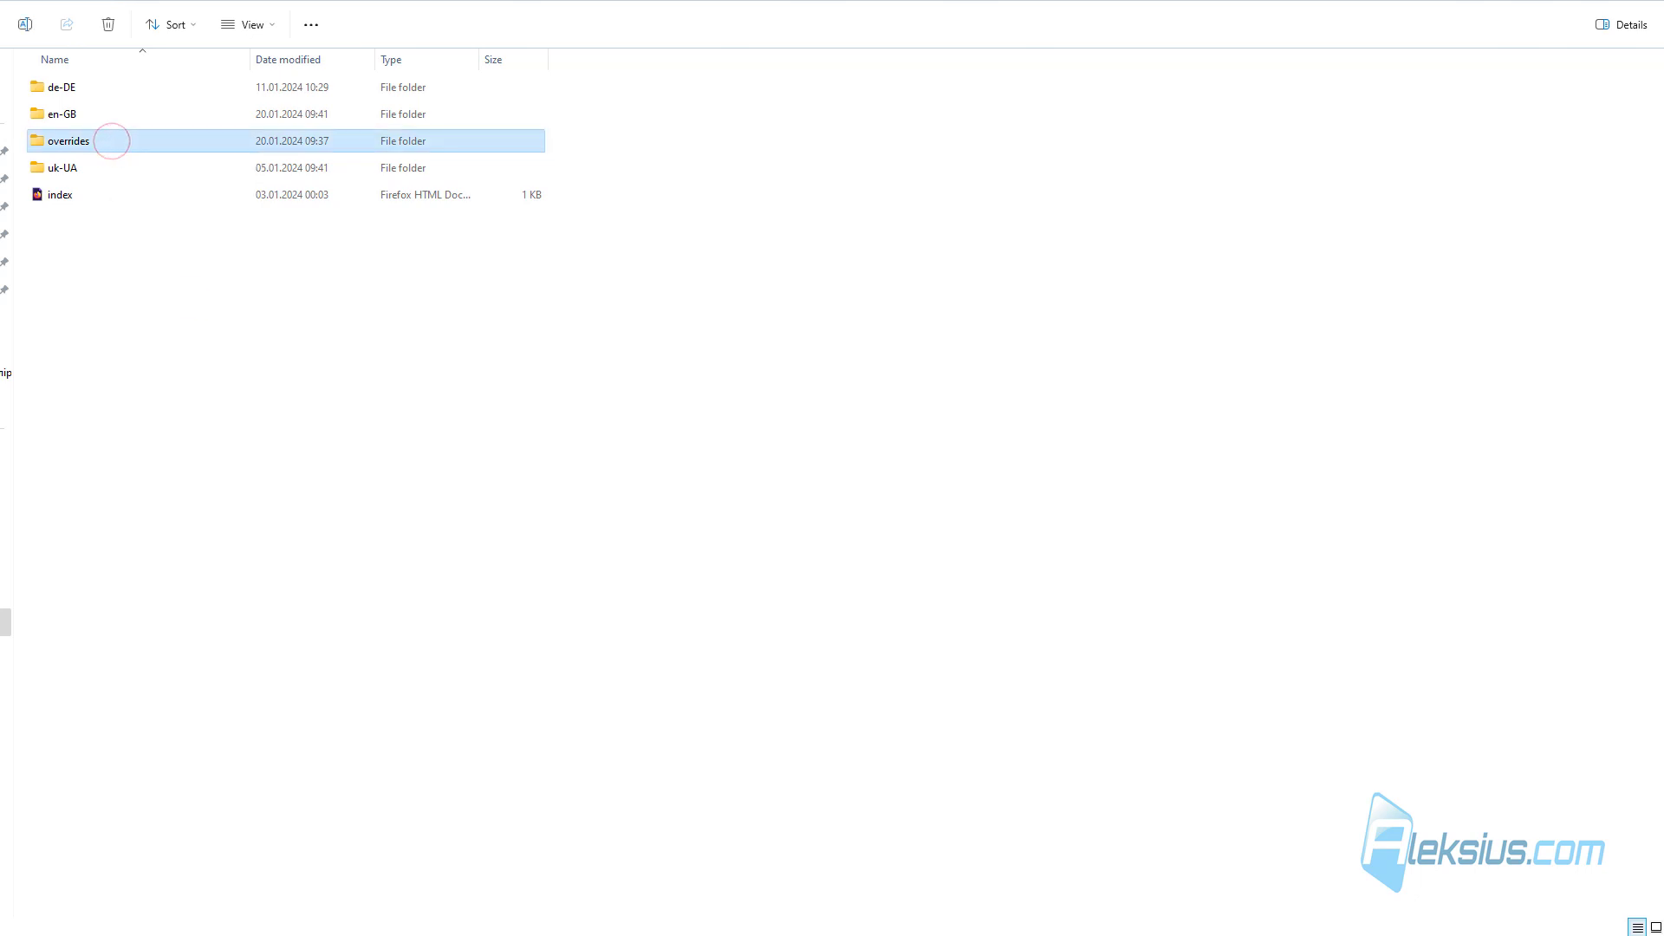
double_click(86, 141)
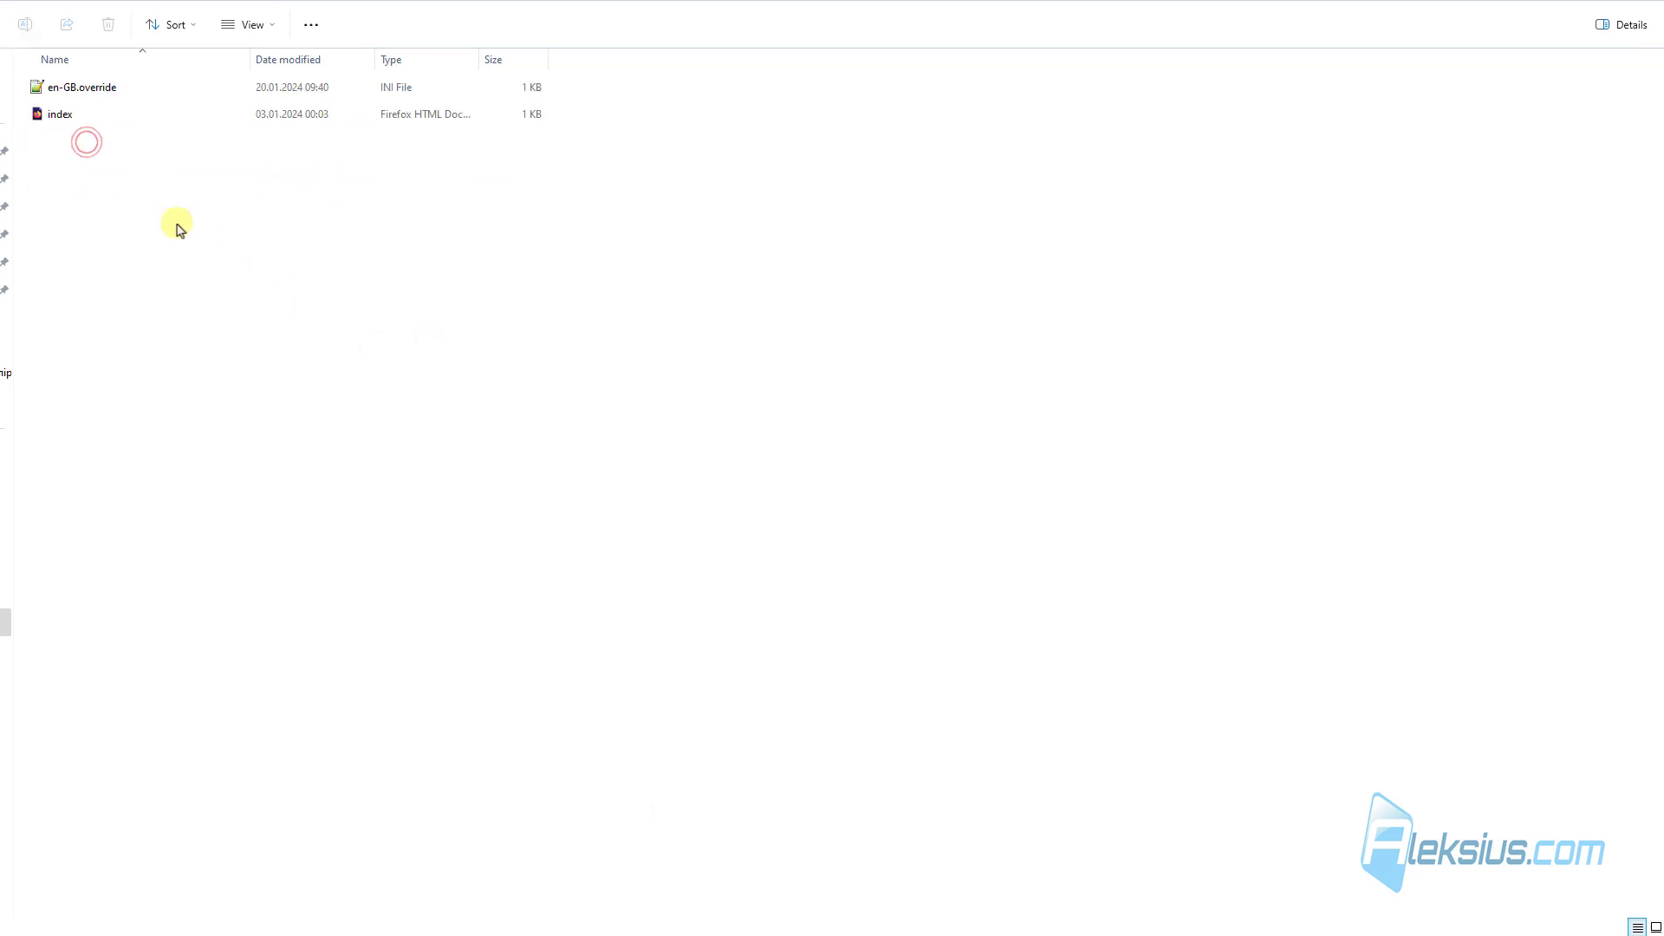
click(199, 91)
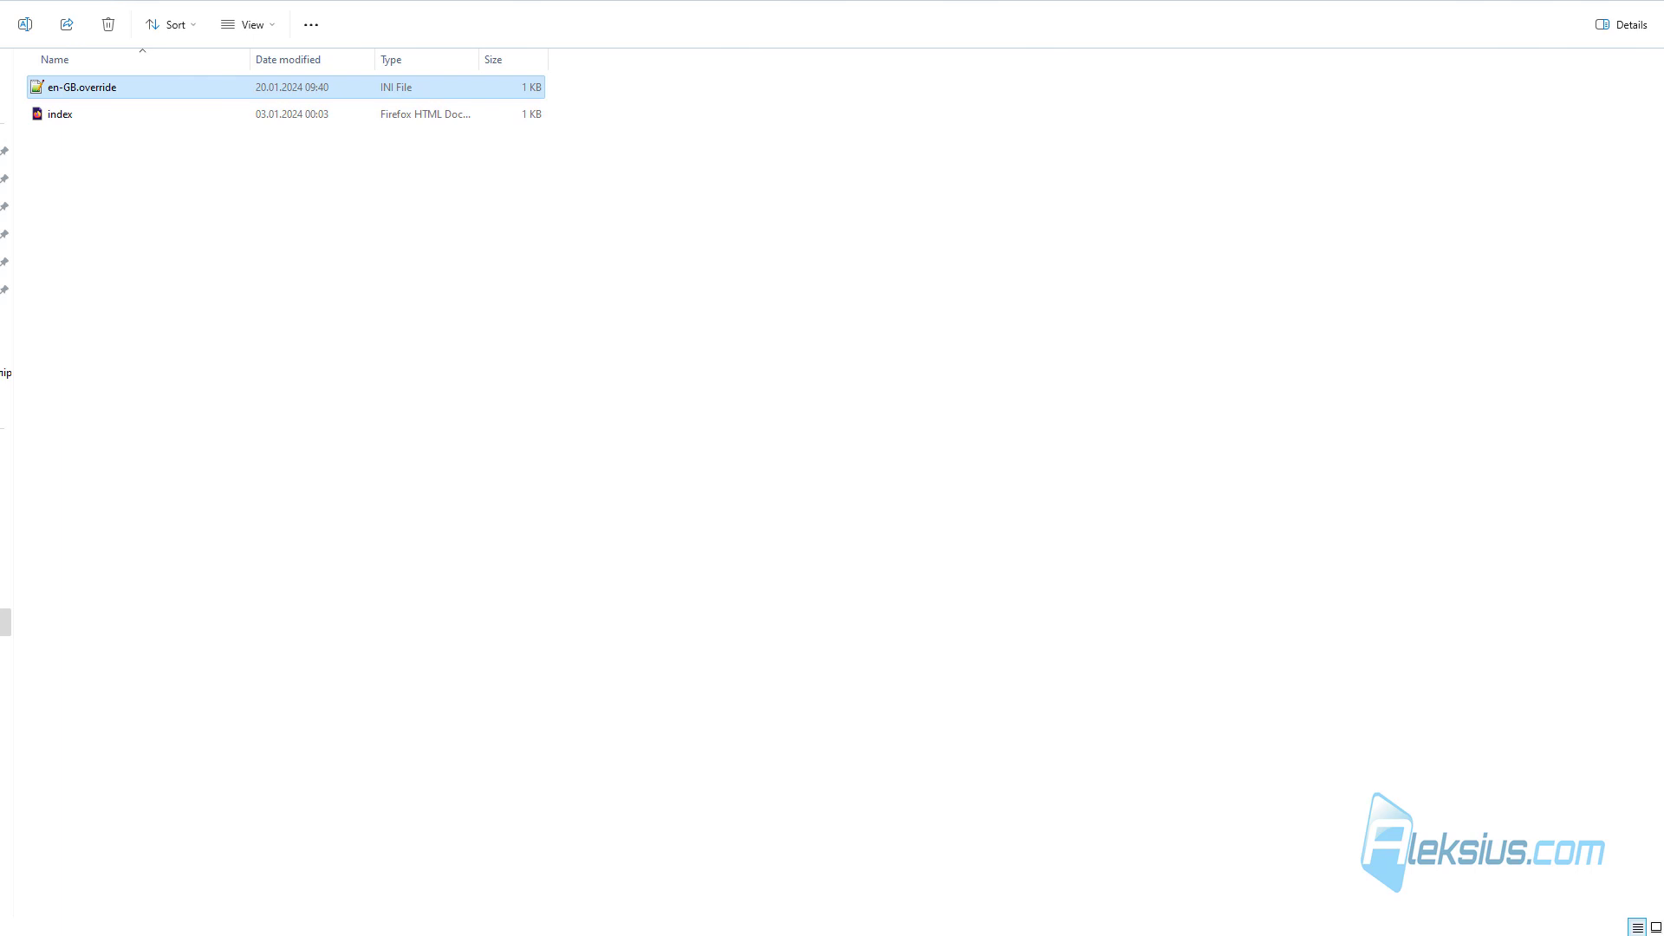
key(Return)
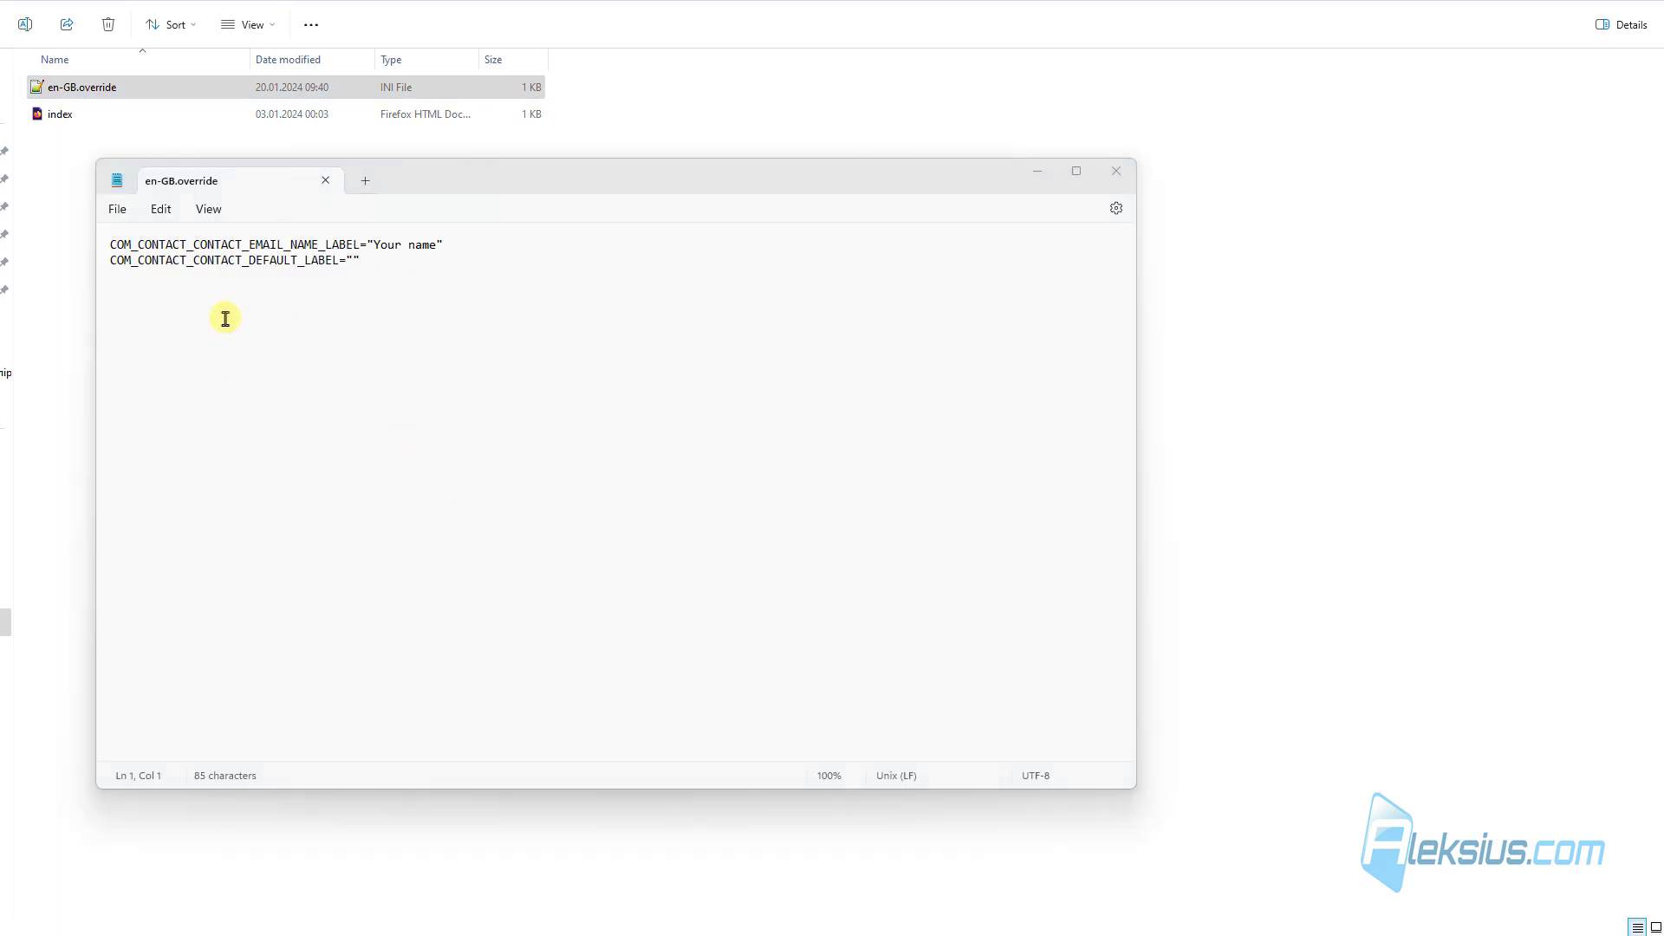
click(1127, 176)
Step: Duplicate en-GB.override.ini and rename the copy to uk-UA.override.ini
key(ctrl+c)
key(ctrl+v)
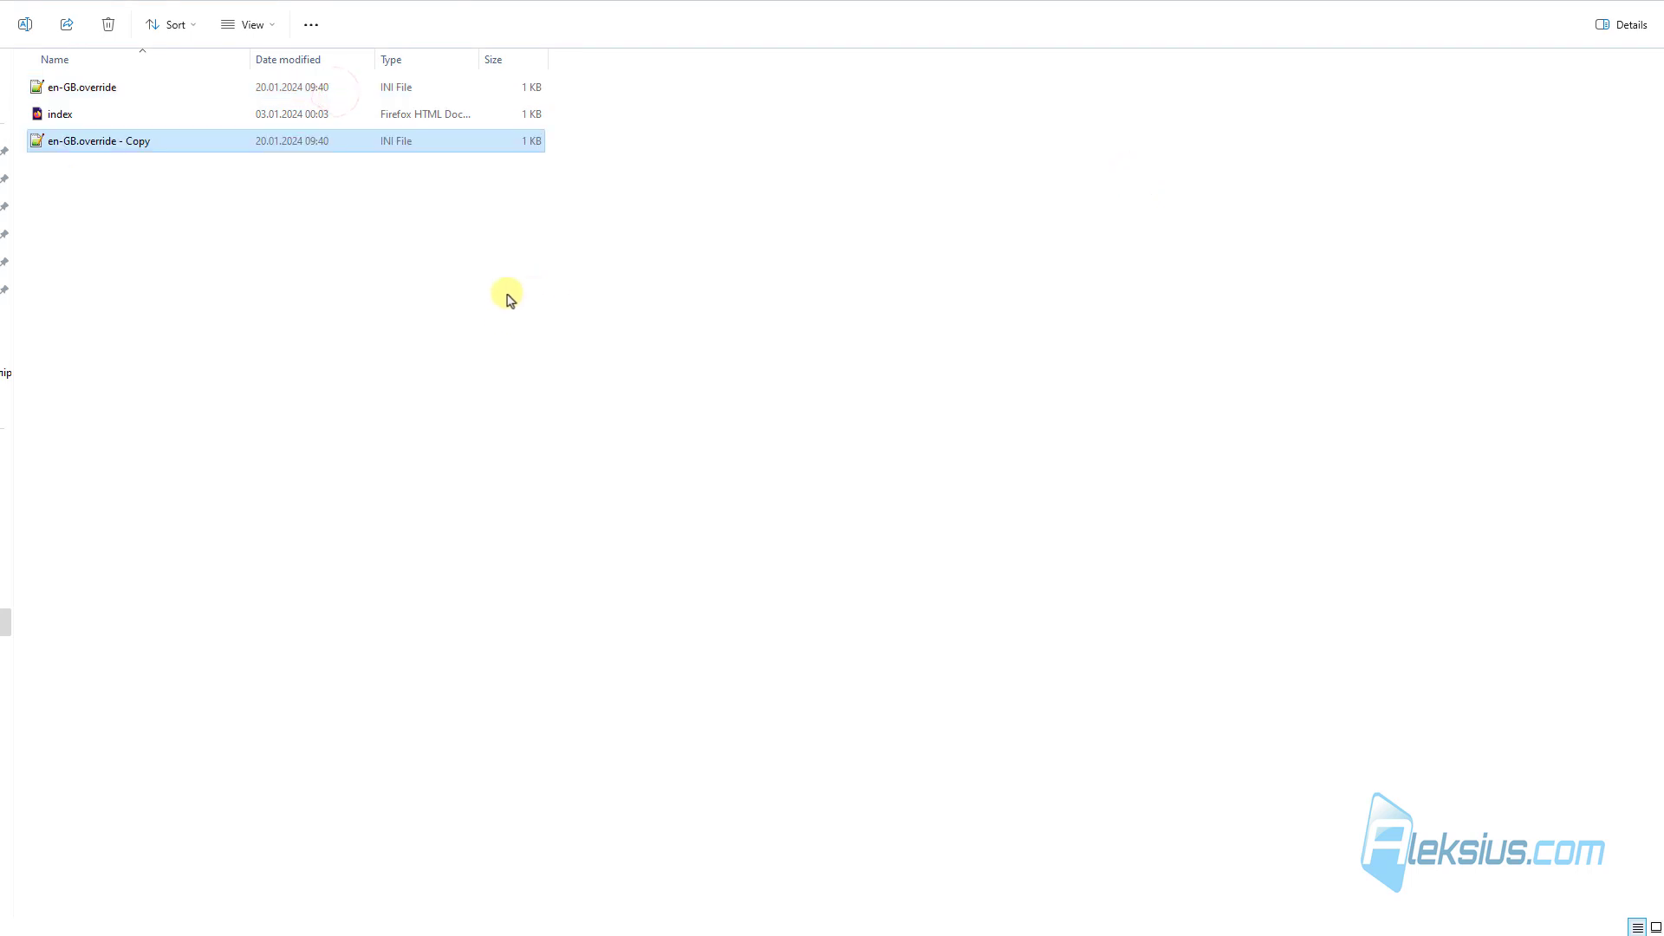
click(140, 191)
click(118, 78)
drag(284, 206, 623, 252)
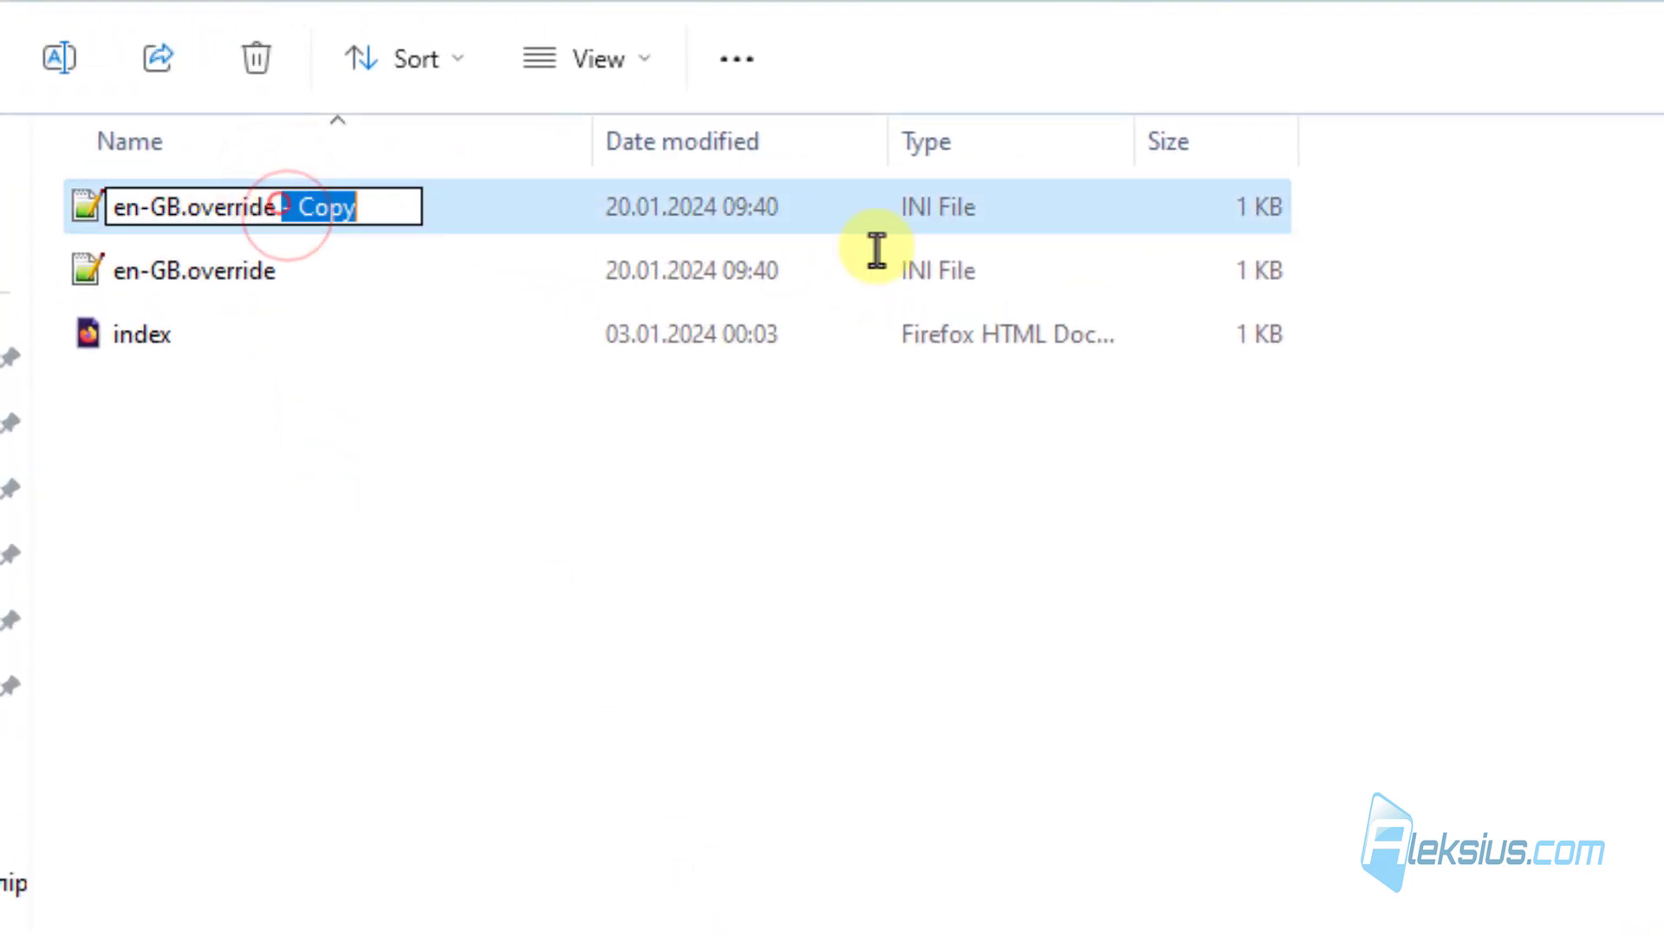
key(Delete)
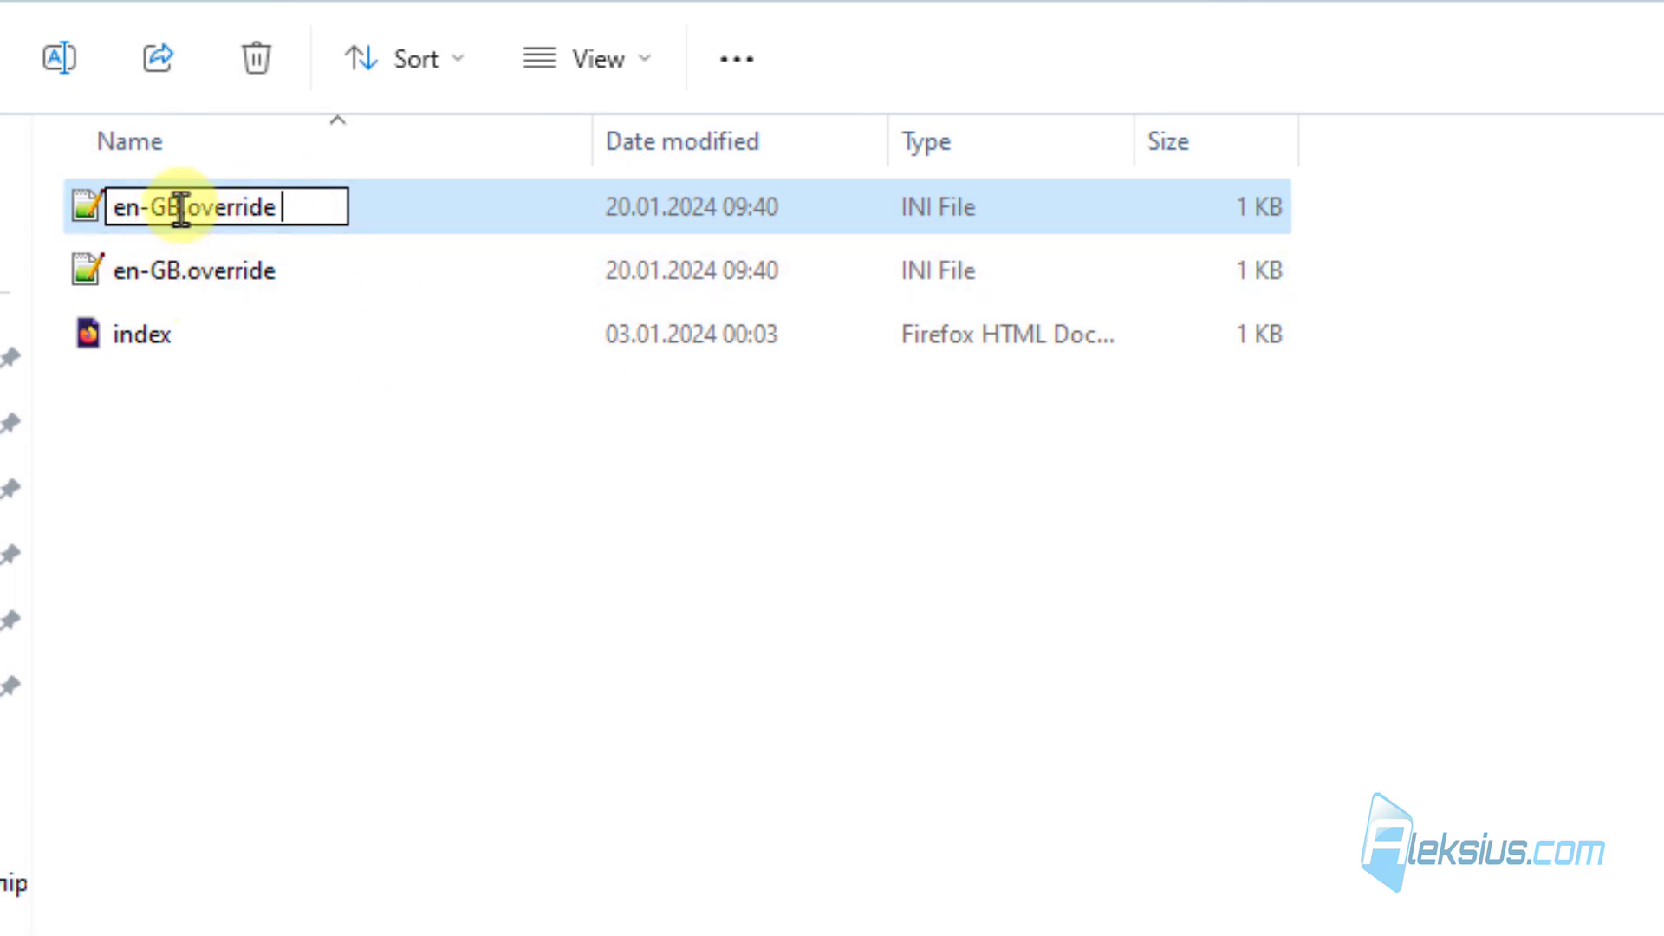
drag(182, 207, 113, 206)
text(uk-UA)
key(Return)
click(1021, 935)
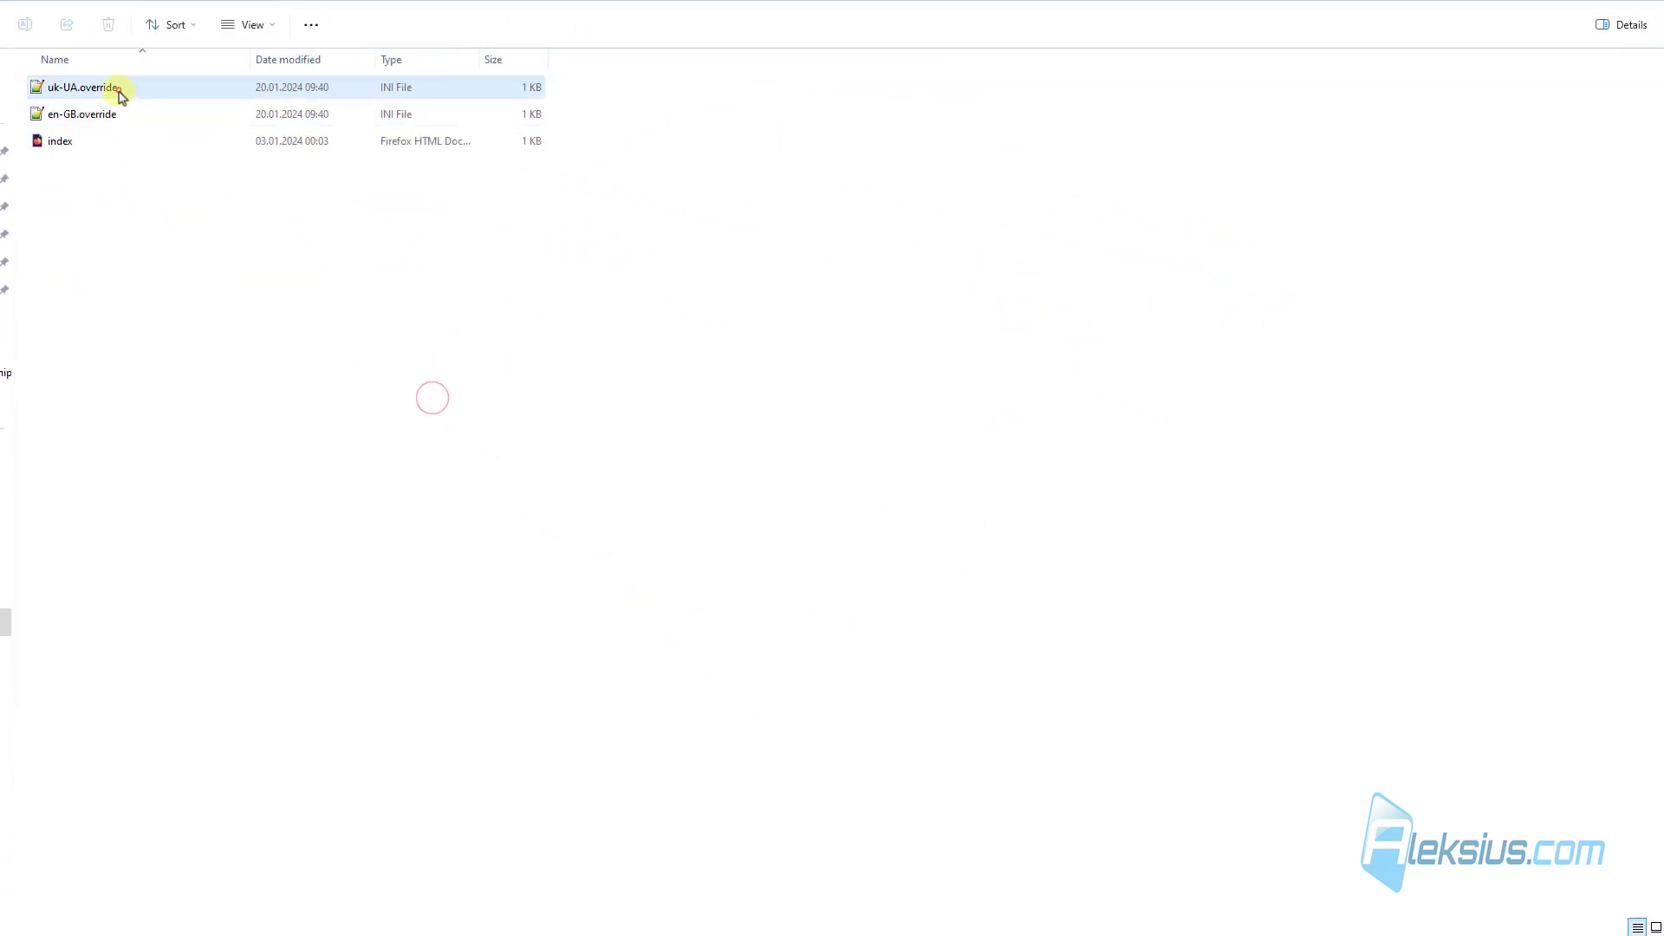
Step: In uk-UA.override, replace the "Your name" label value with 123 and save the file
double_click(87, 87)
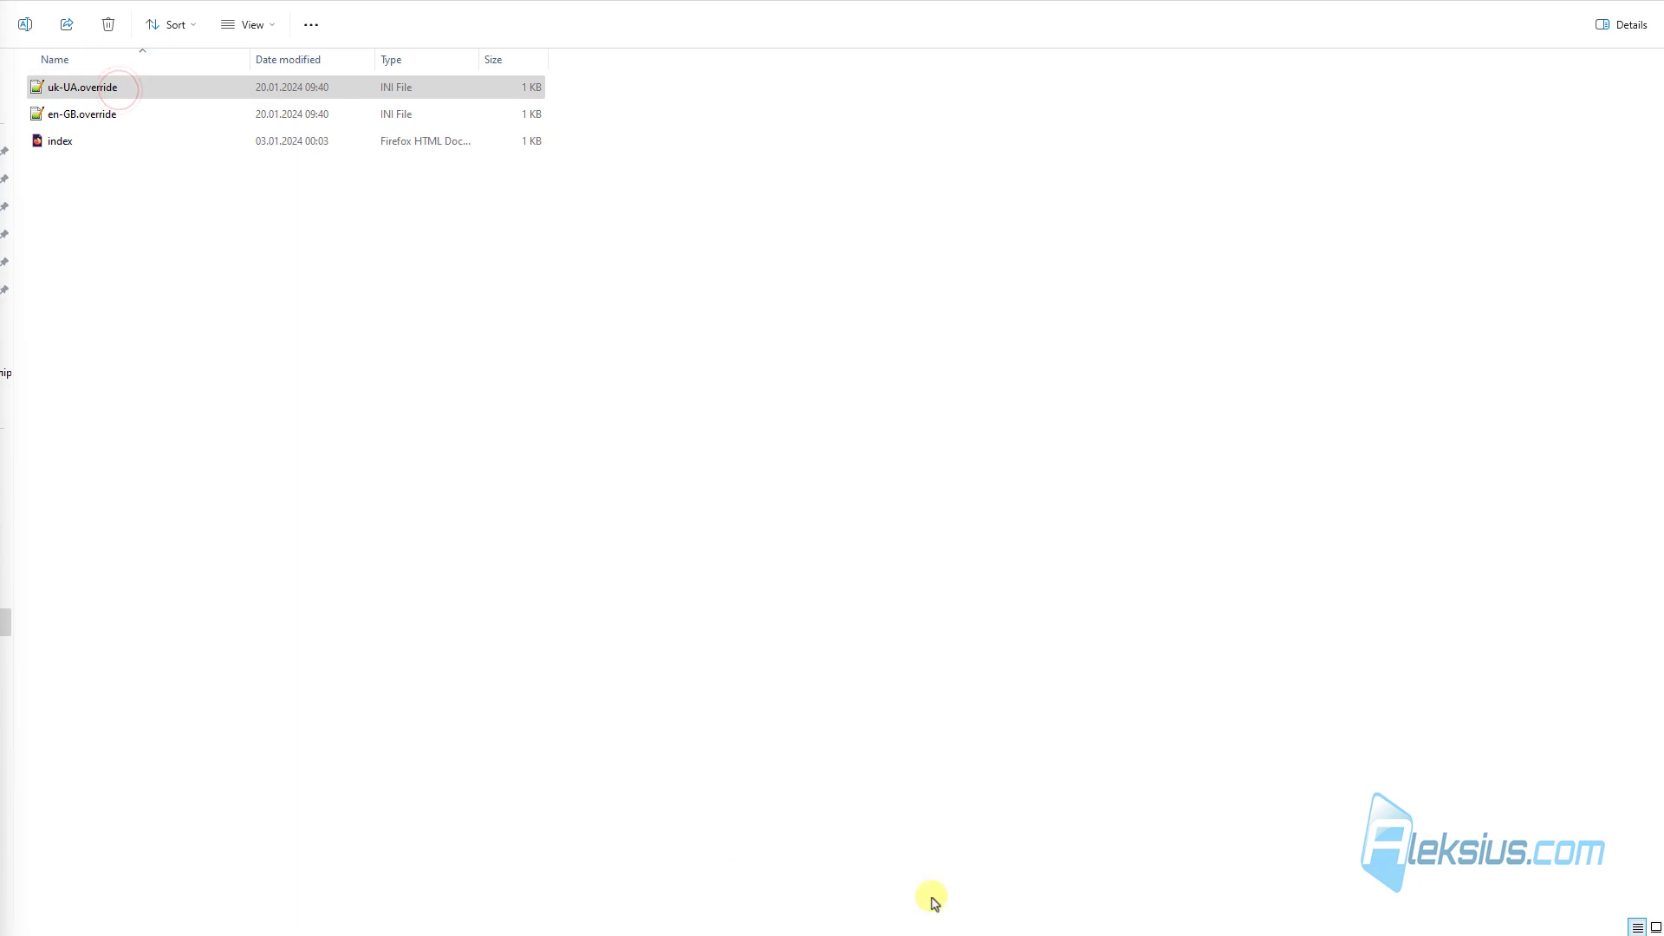
drag(374, 245, 434, 250)
text(1)
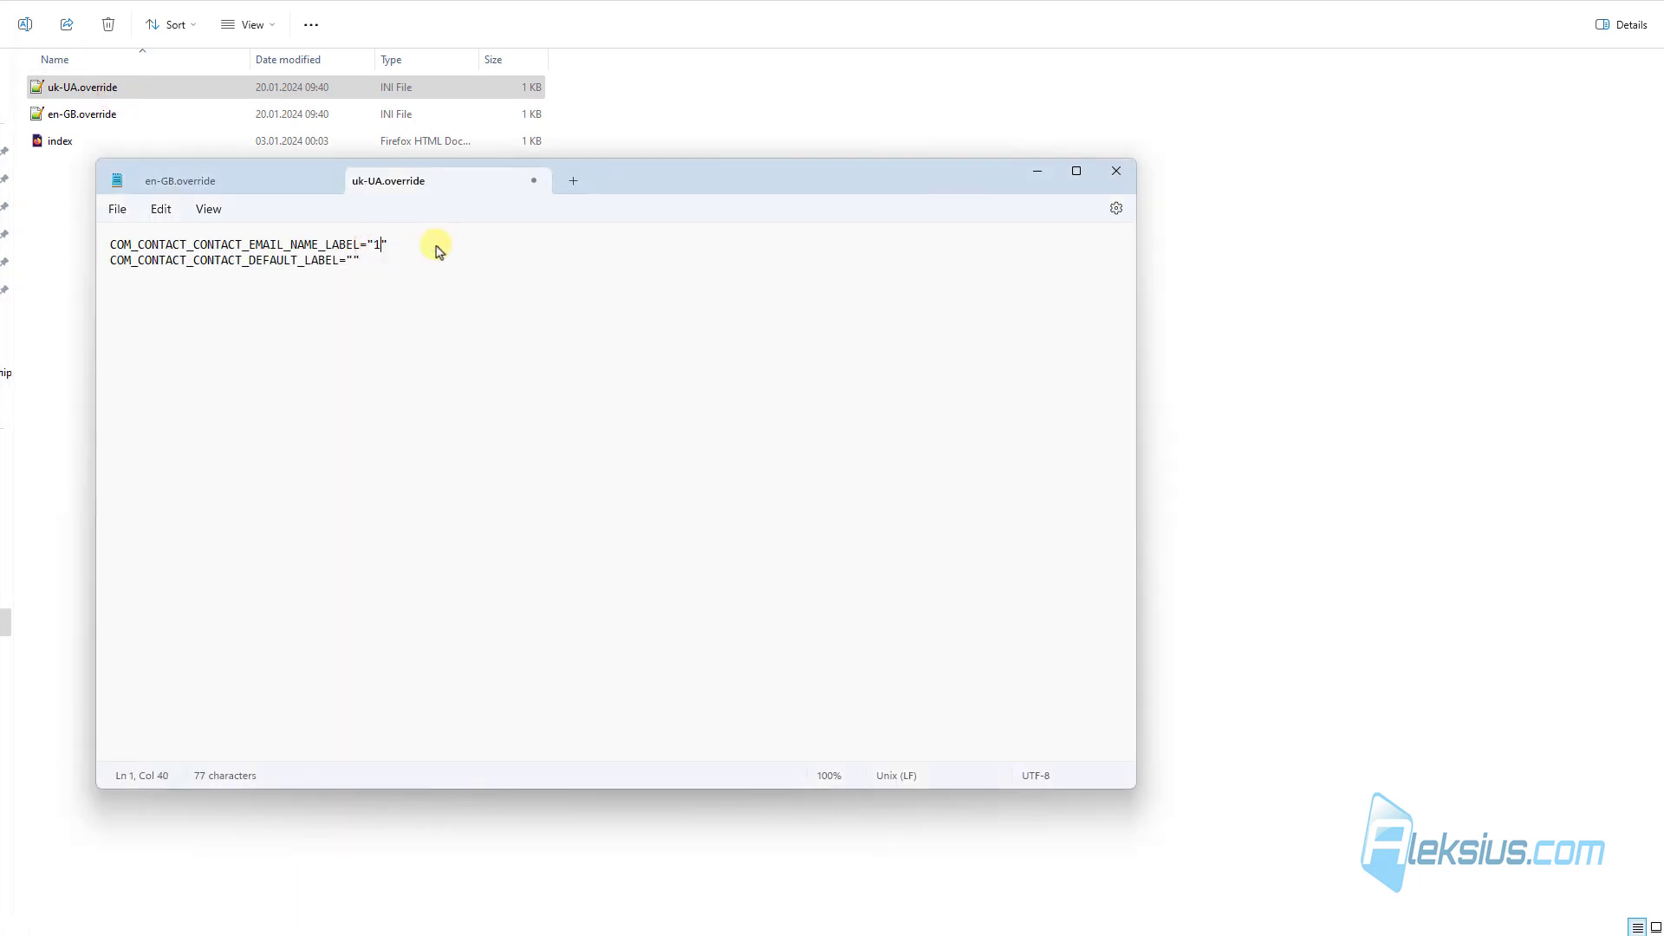
click(120, 211)
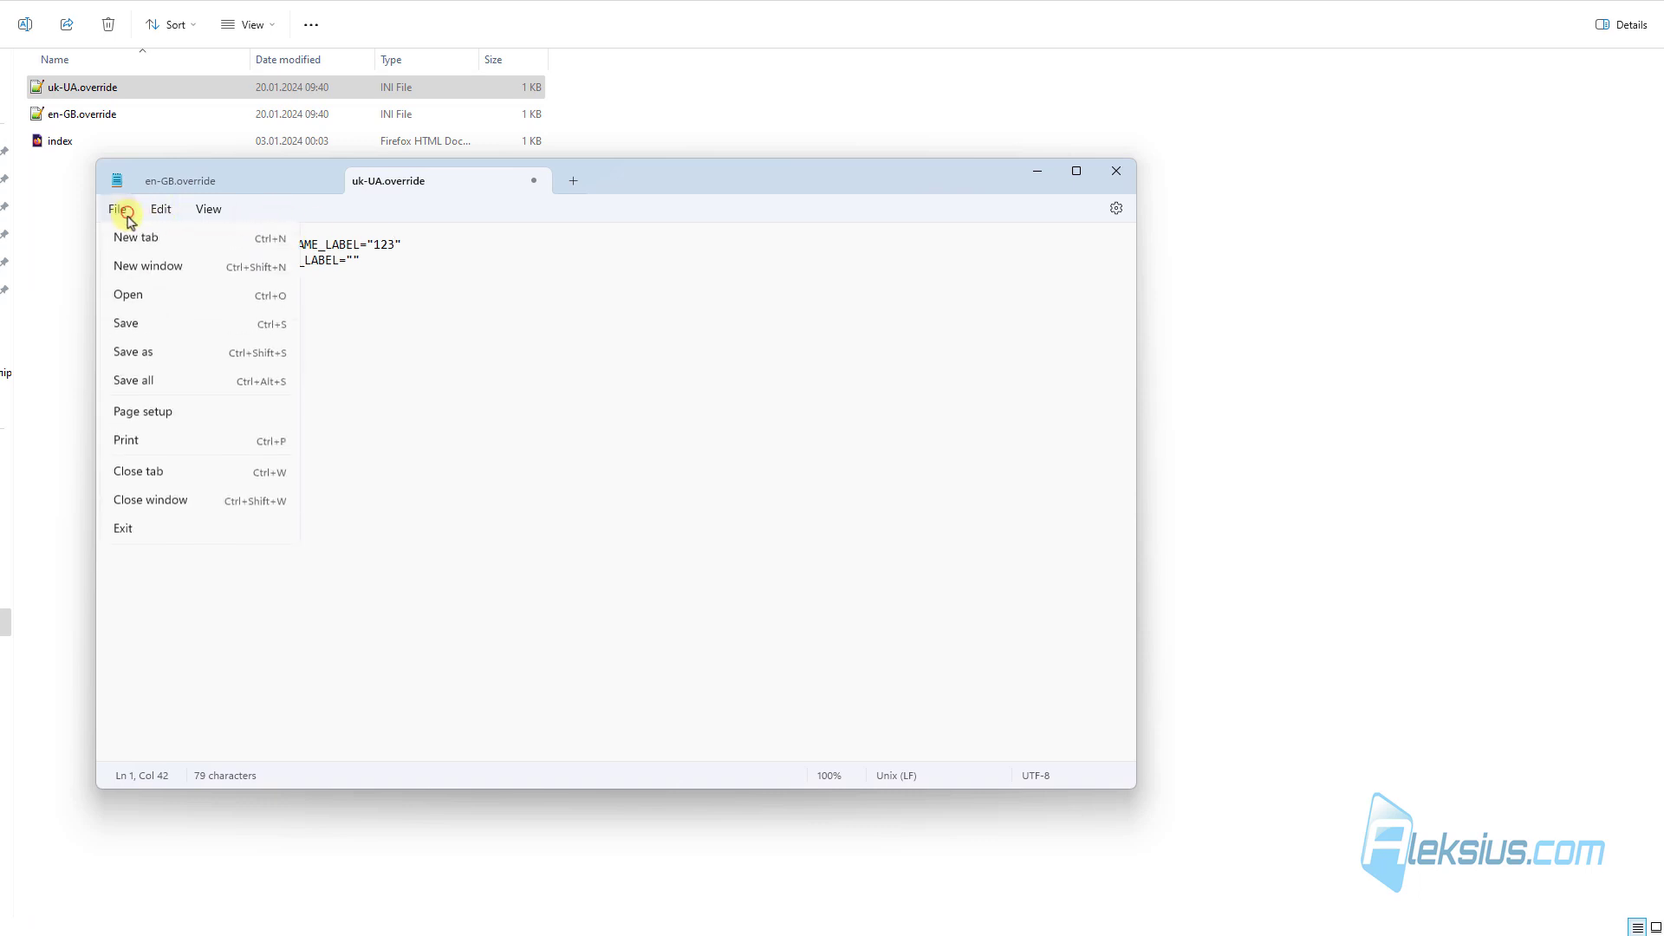
click(174, 324)
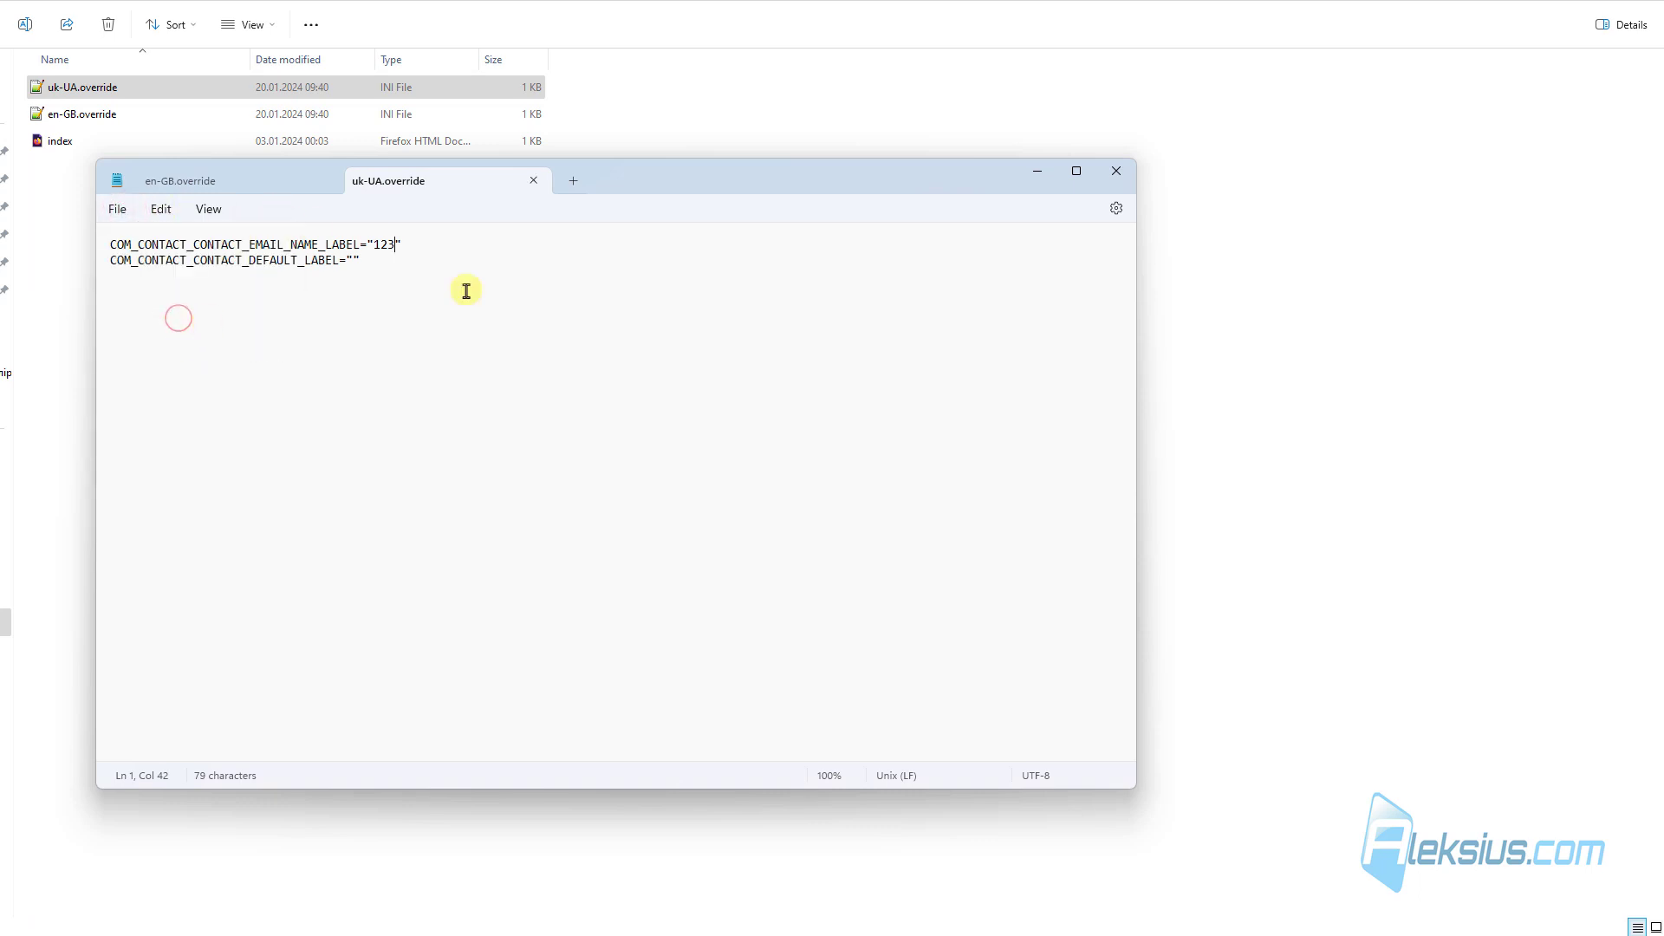
click(1117, 172)
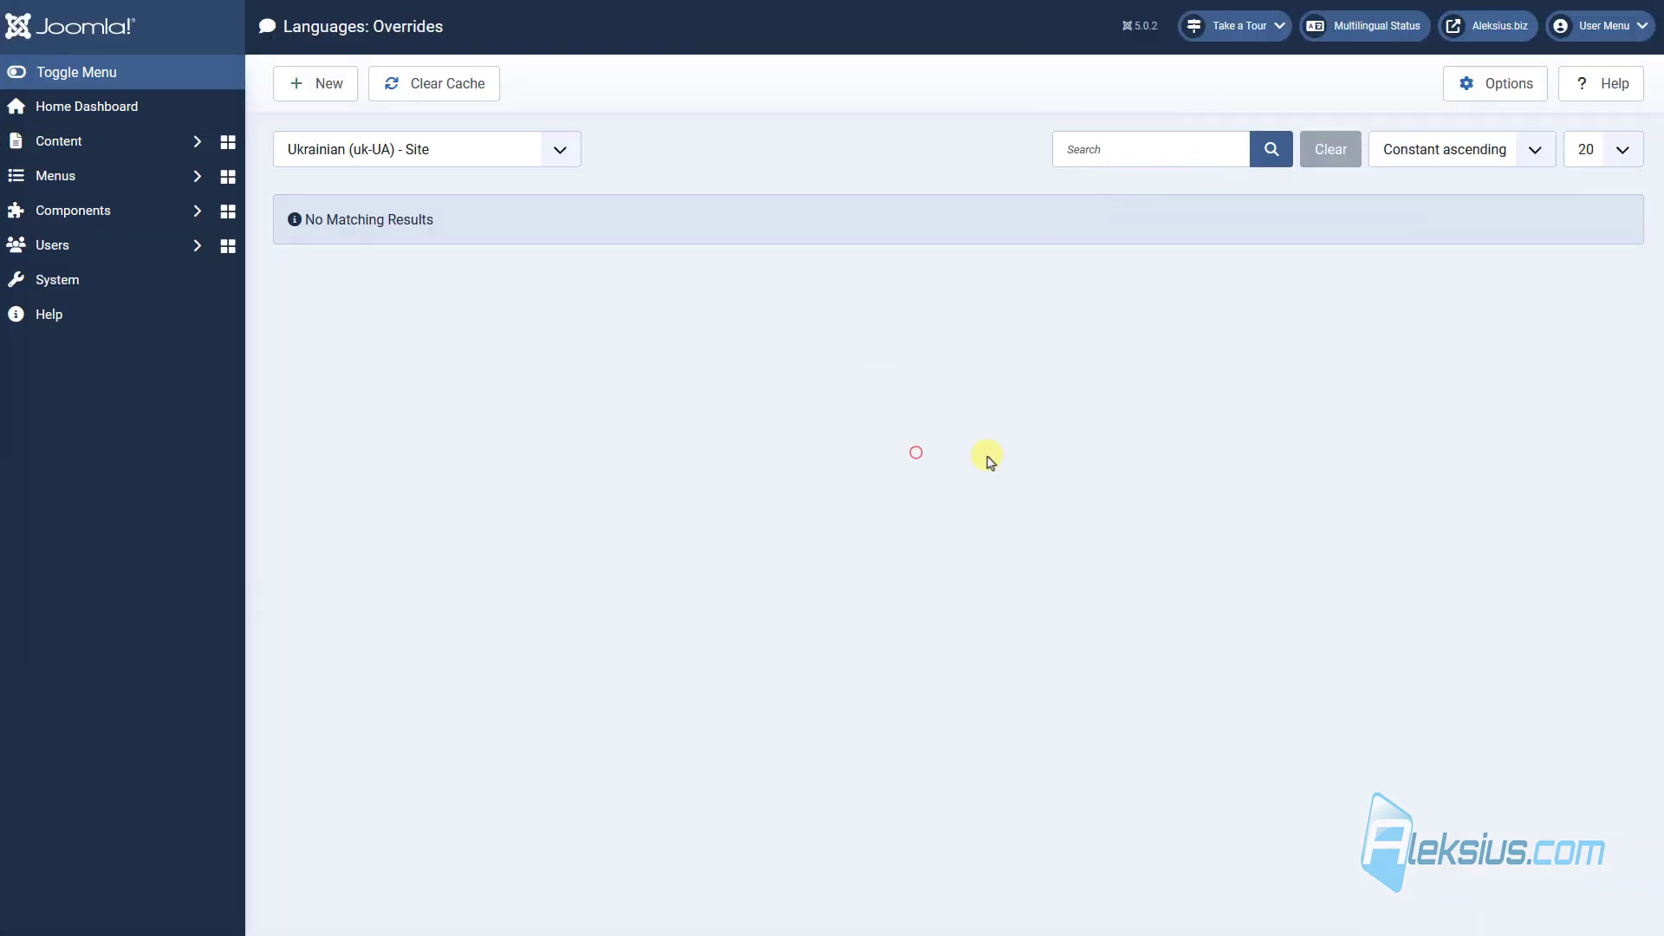
Step: Reload, open the Contact page in Ukrainian, and confirm the name field reads 123
key(F5)
click(907, 510)
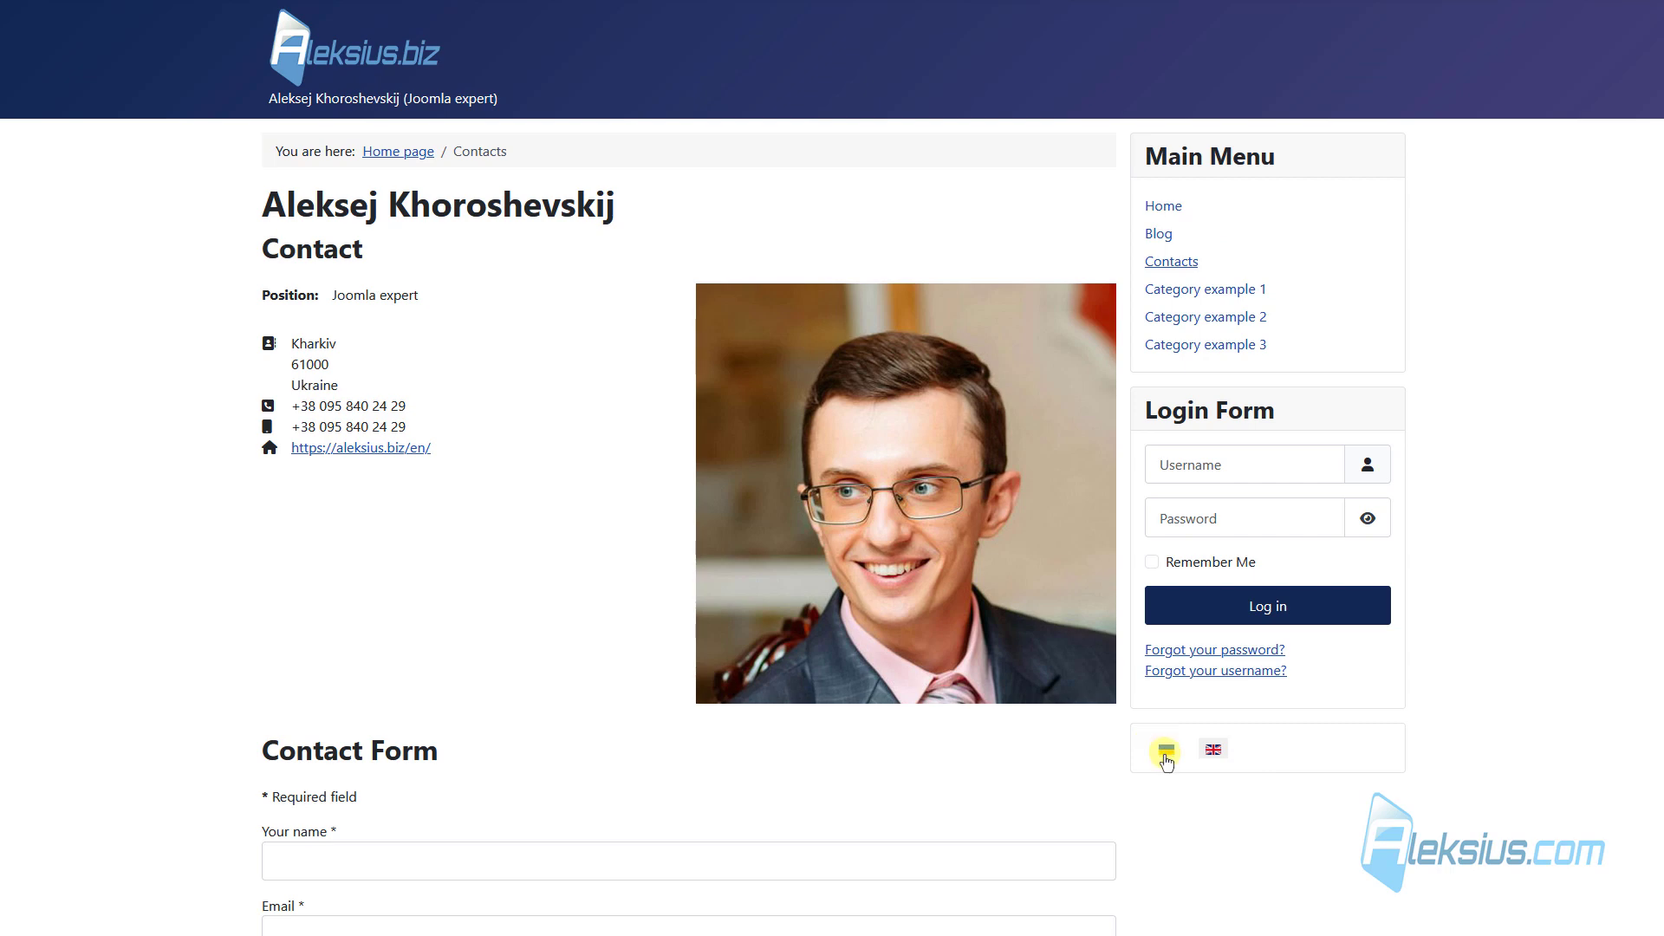
click(305, 843)
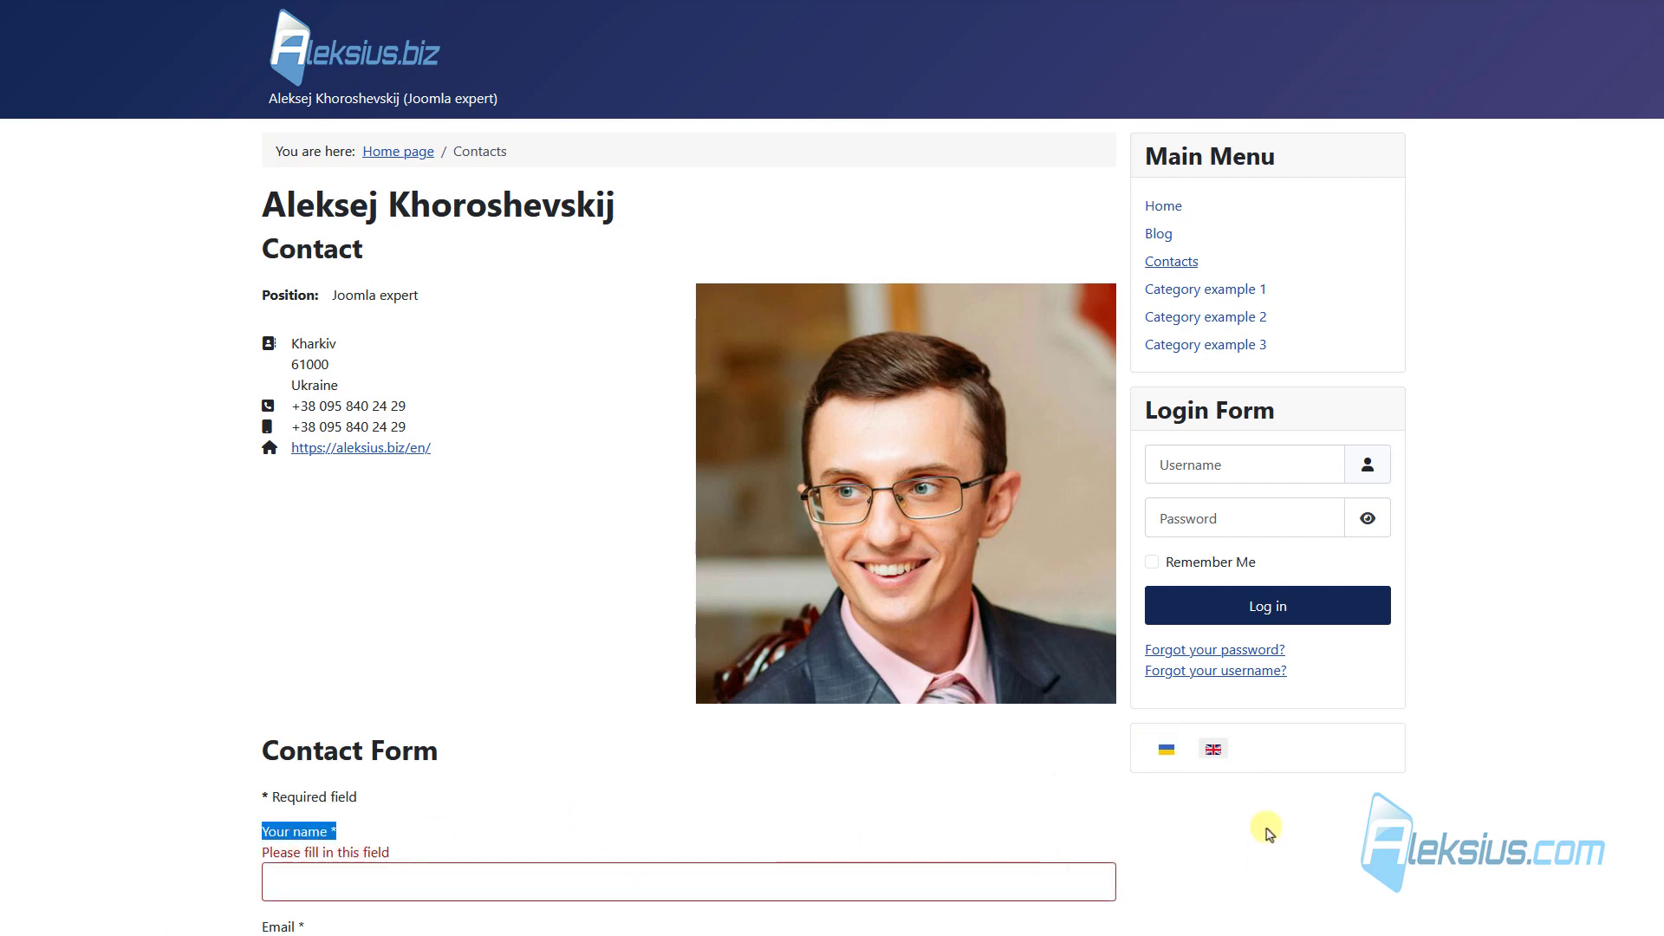
click(1168, 750)
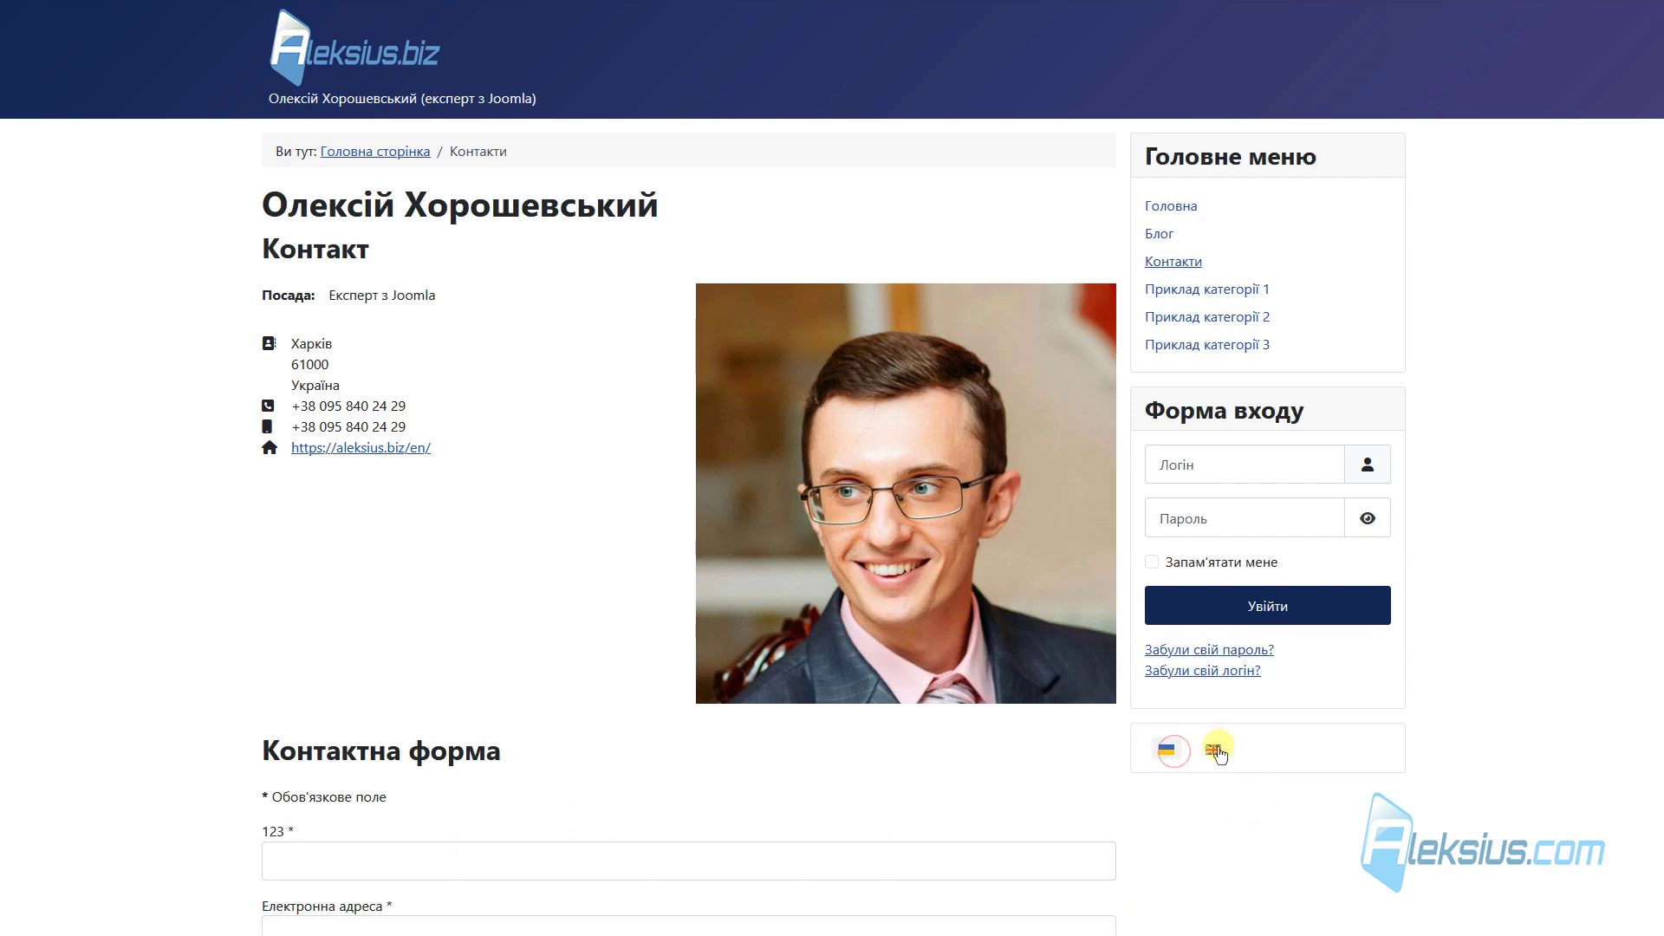
triple_click(270, 831)
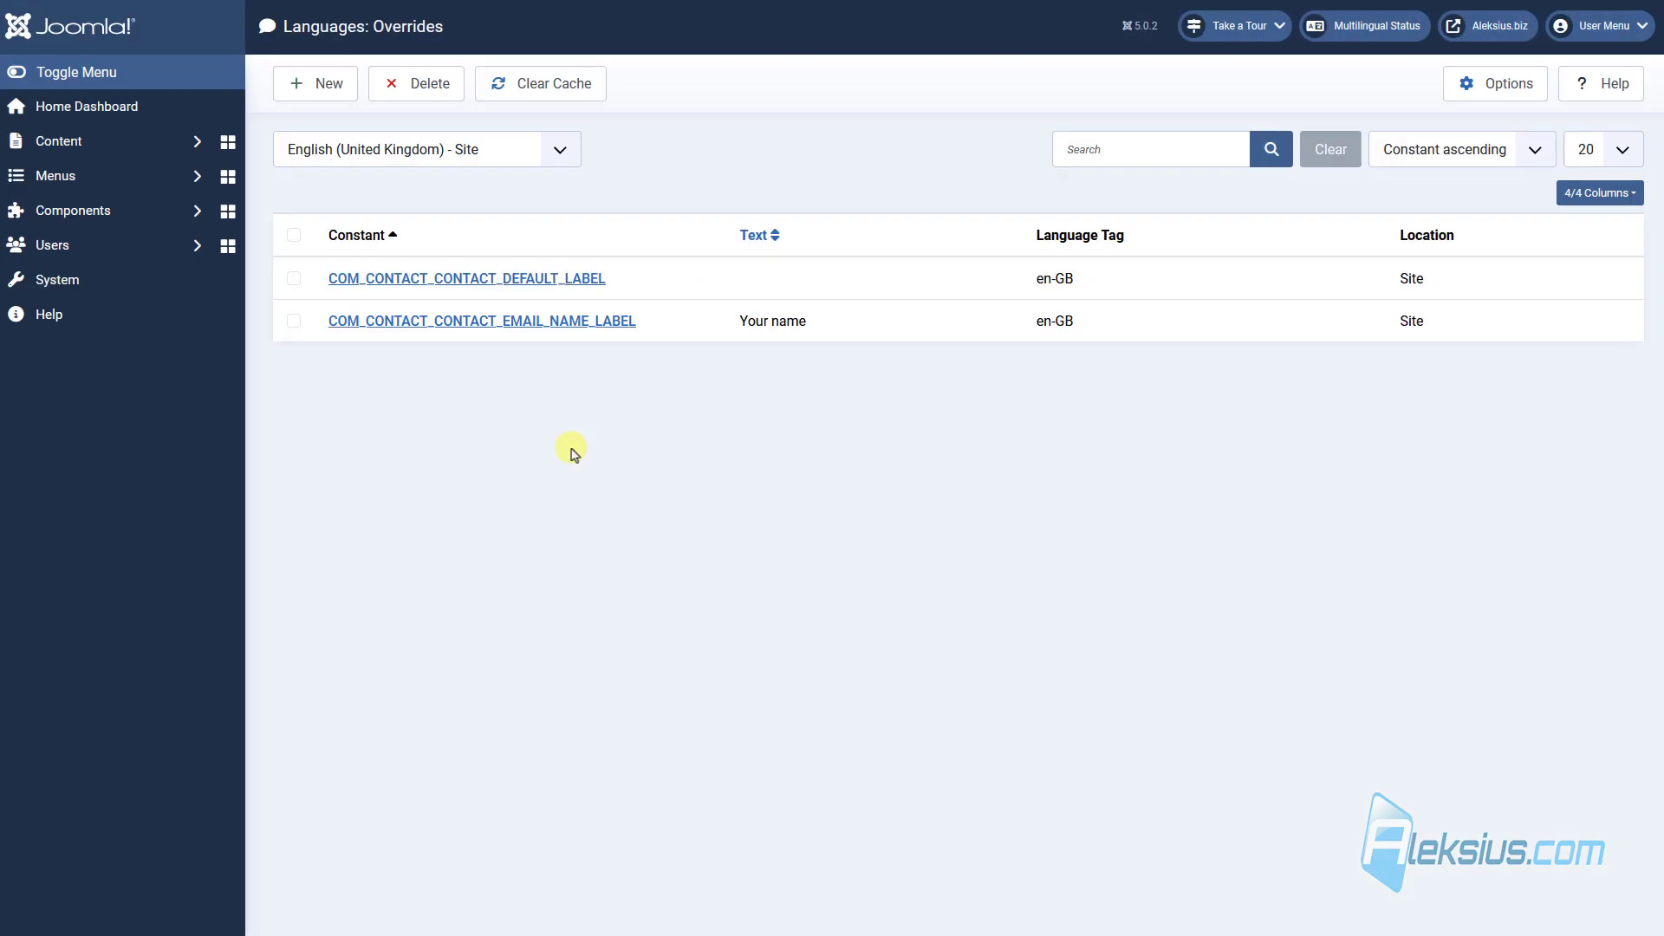
Step: Switch the overrides filter to English (United Kingdom) - Administrator and back to Site
click(544, 160)
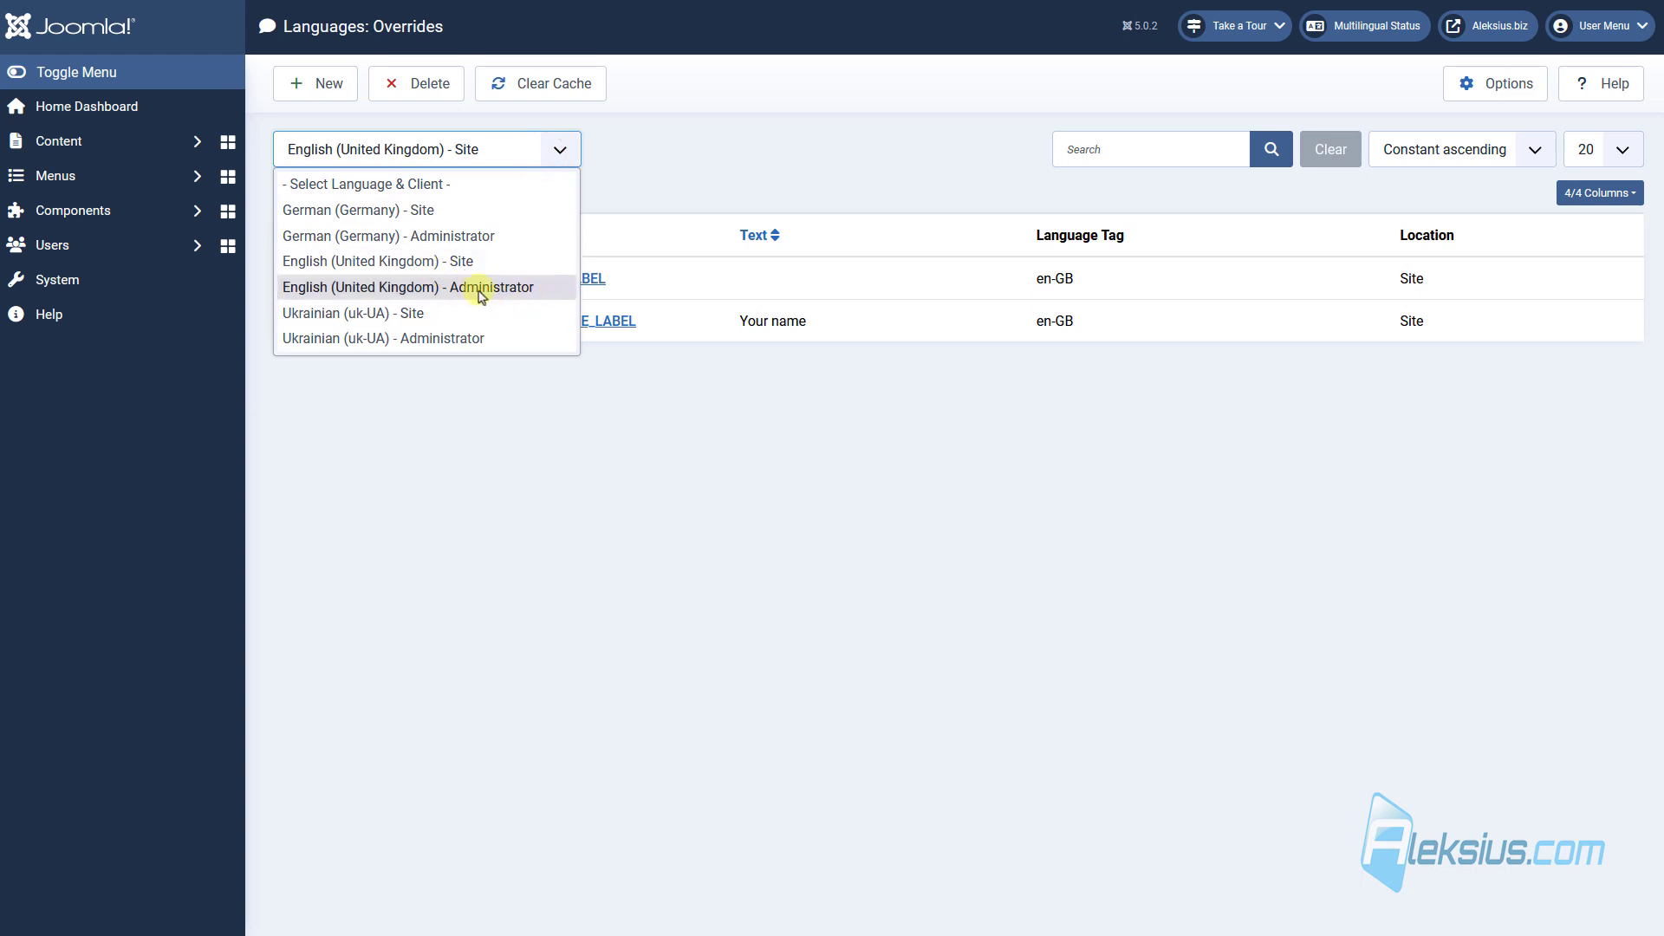
click(481, 294)
click(447, 149)
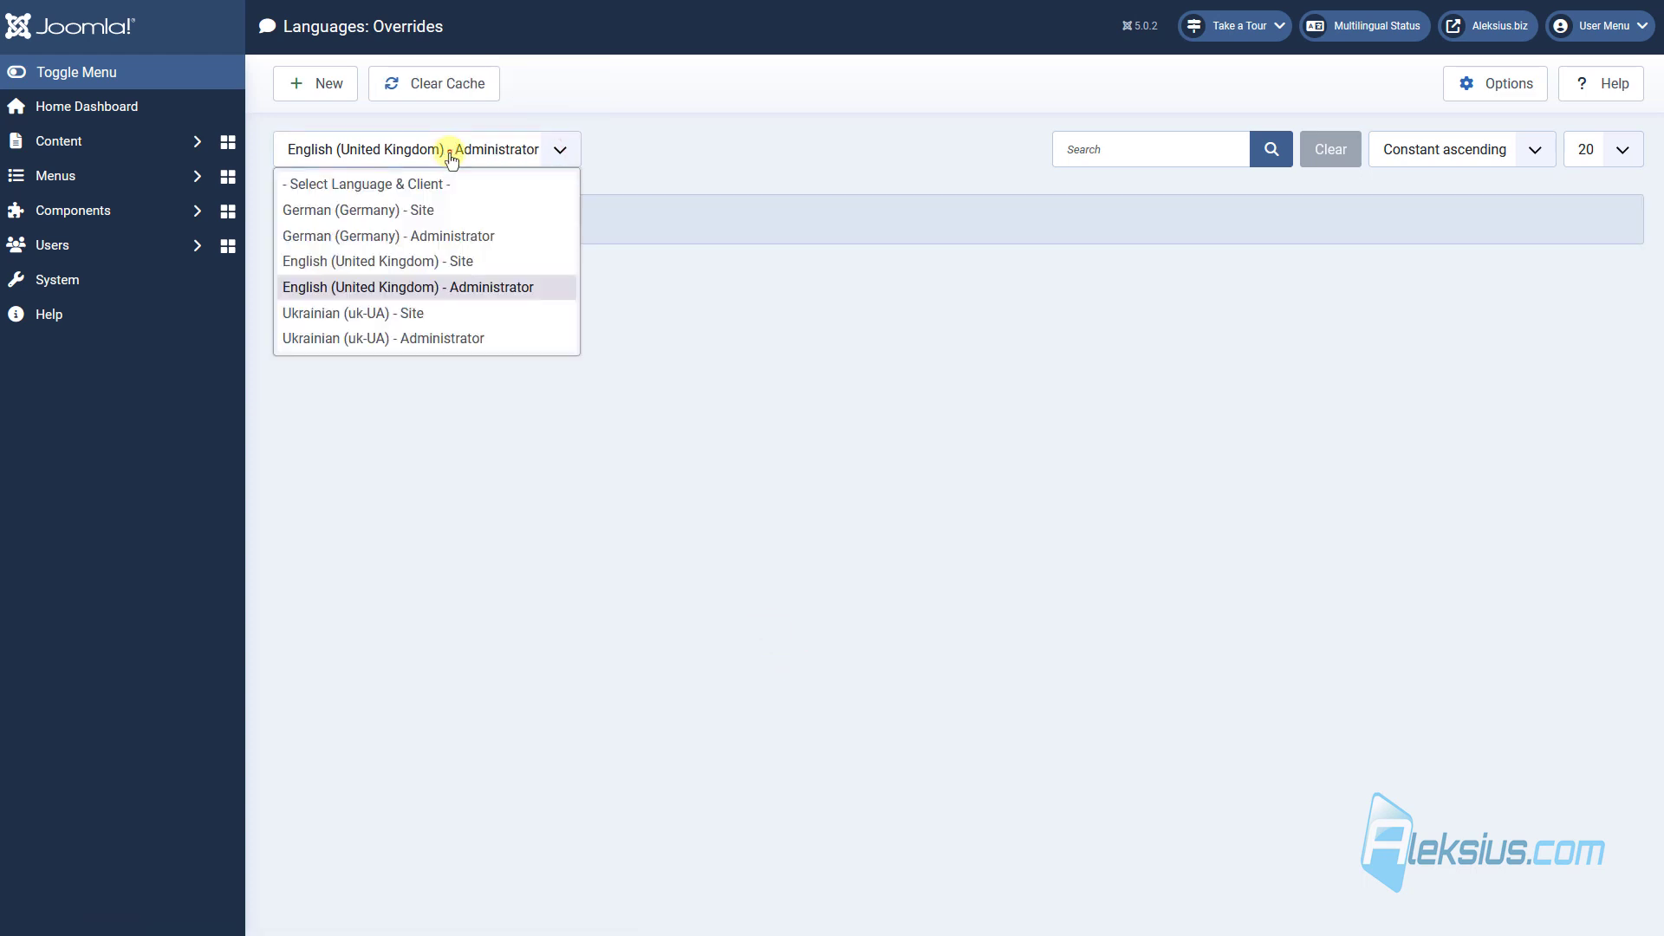
click(458, 264)
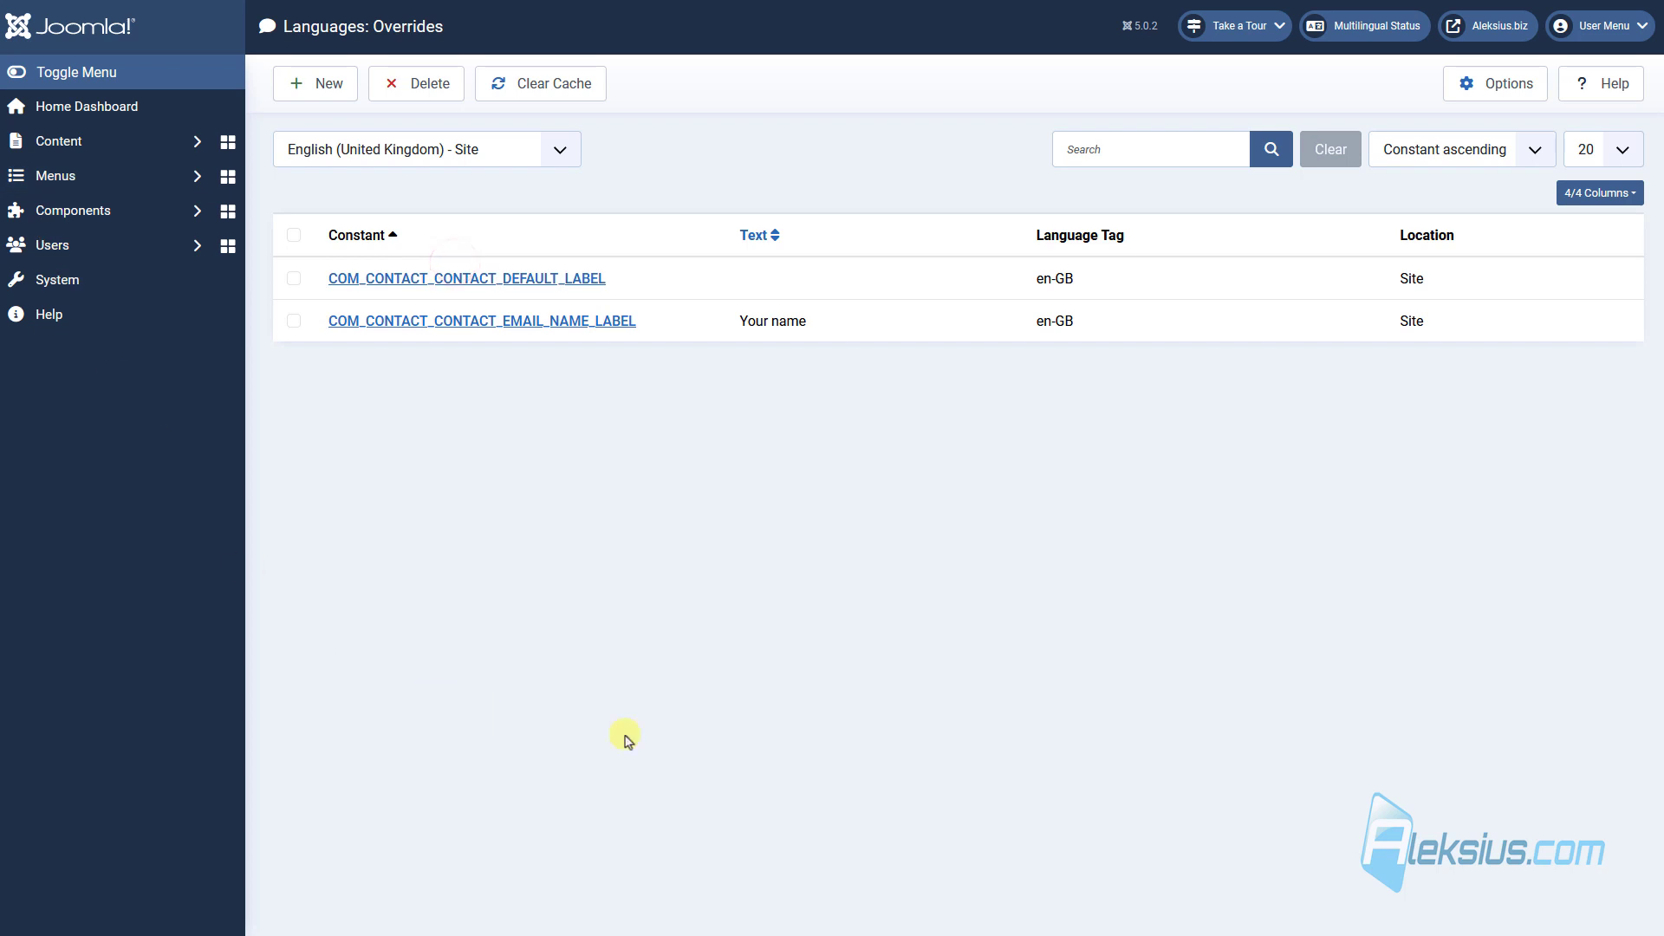
Step: Apply the COM_CONTACT_CONTACT_EMAIL_NAME_LABEL override to both locations, save, and filter by English Administrator
click(604, 325)
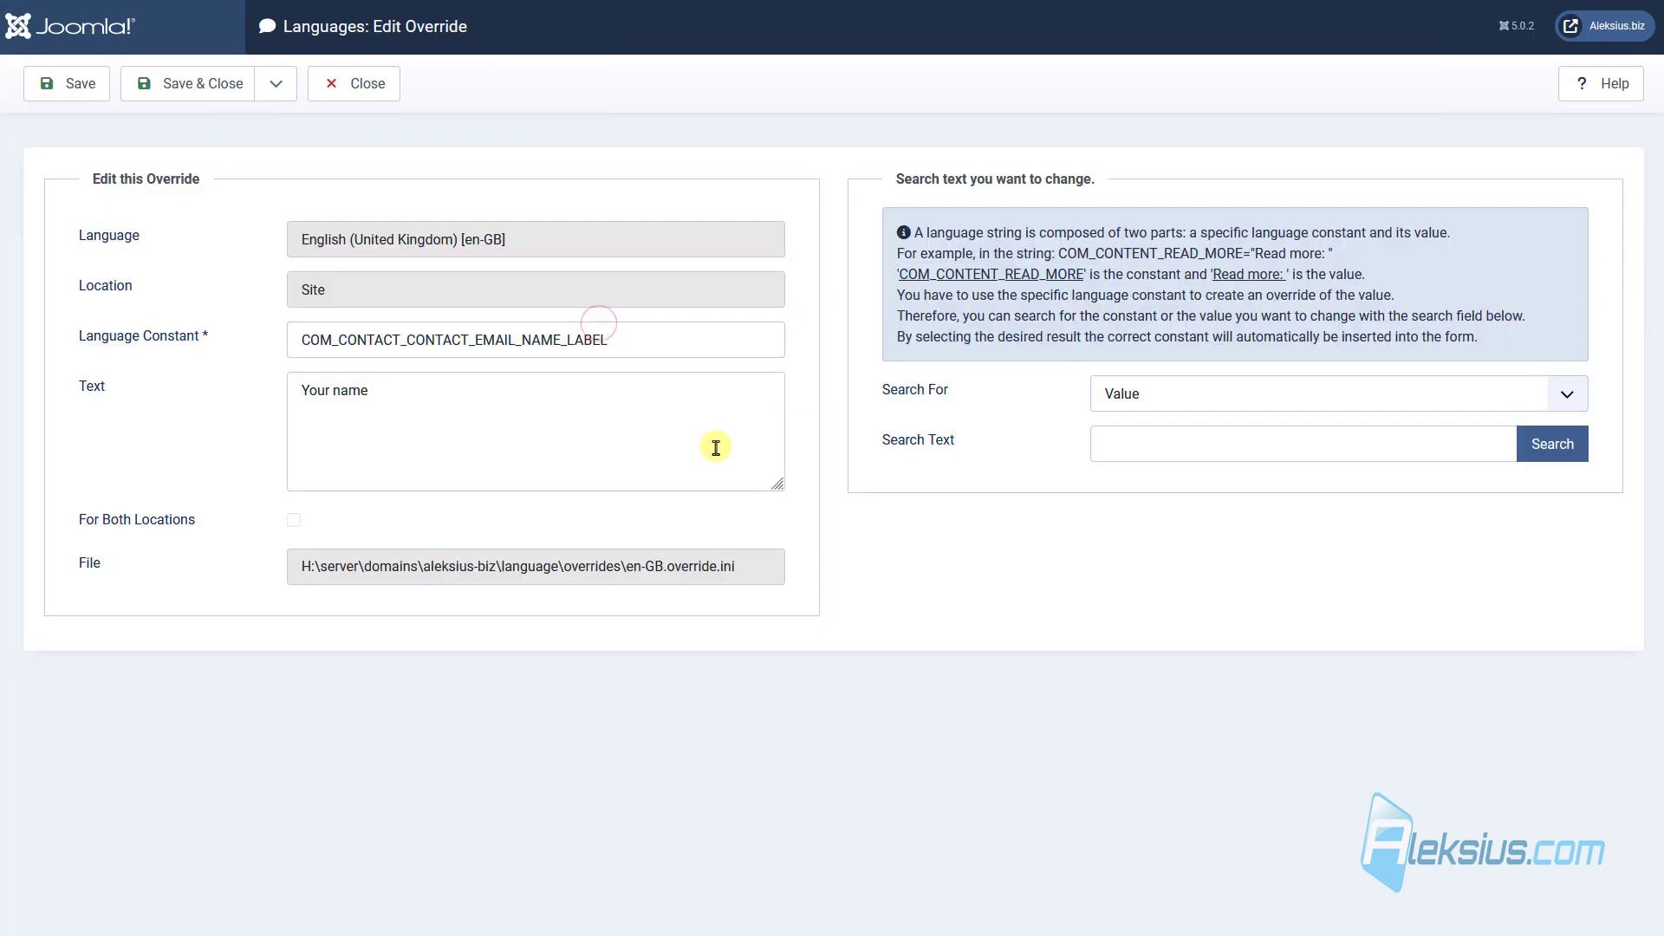
click(295, 519)
click(171, 89)
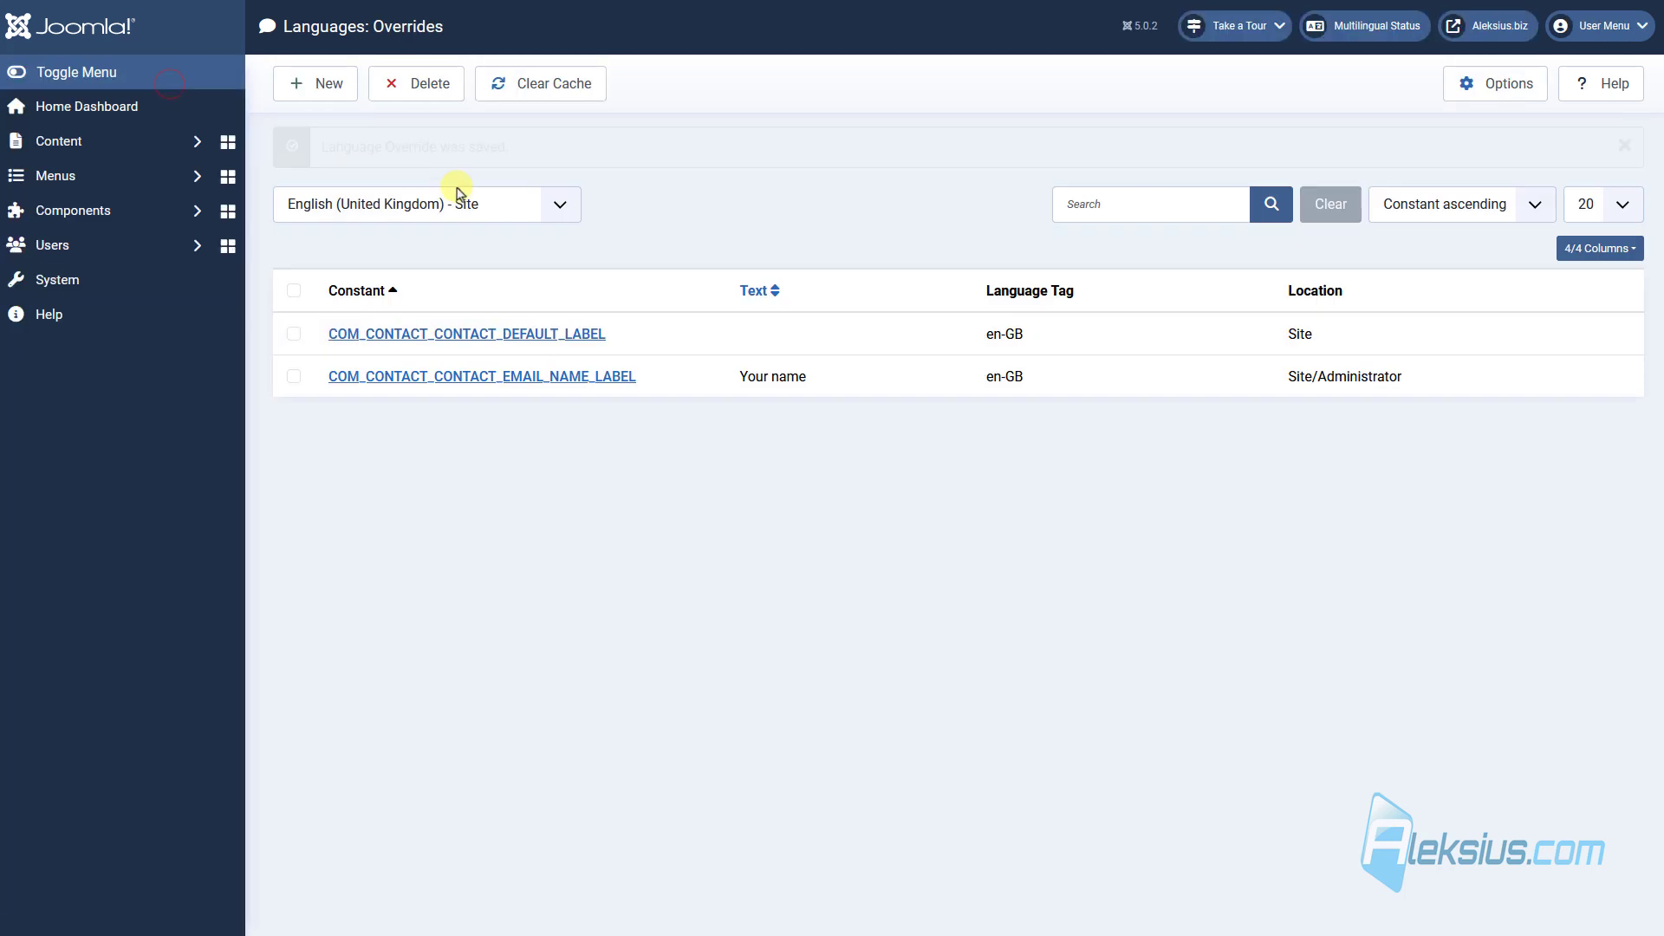
click(451, 208)
click(457, 346)
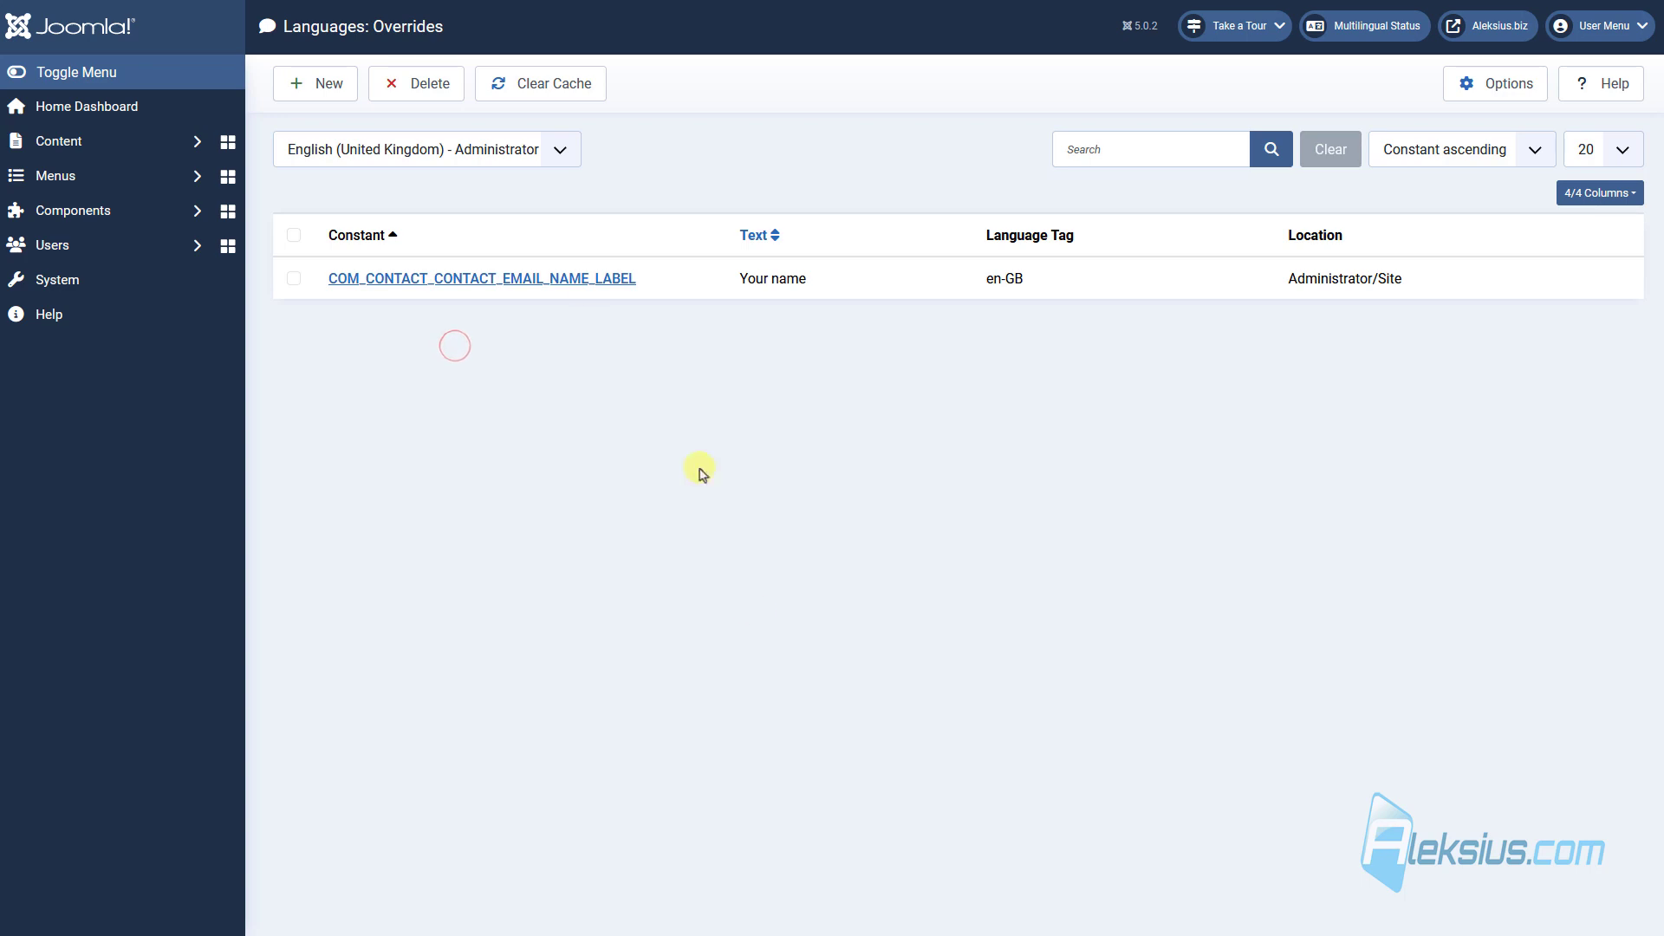
Step: Open the administrator copy of the Your name override to check its settings
click(585, 281)
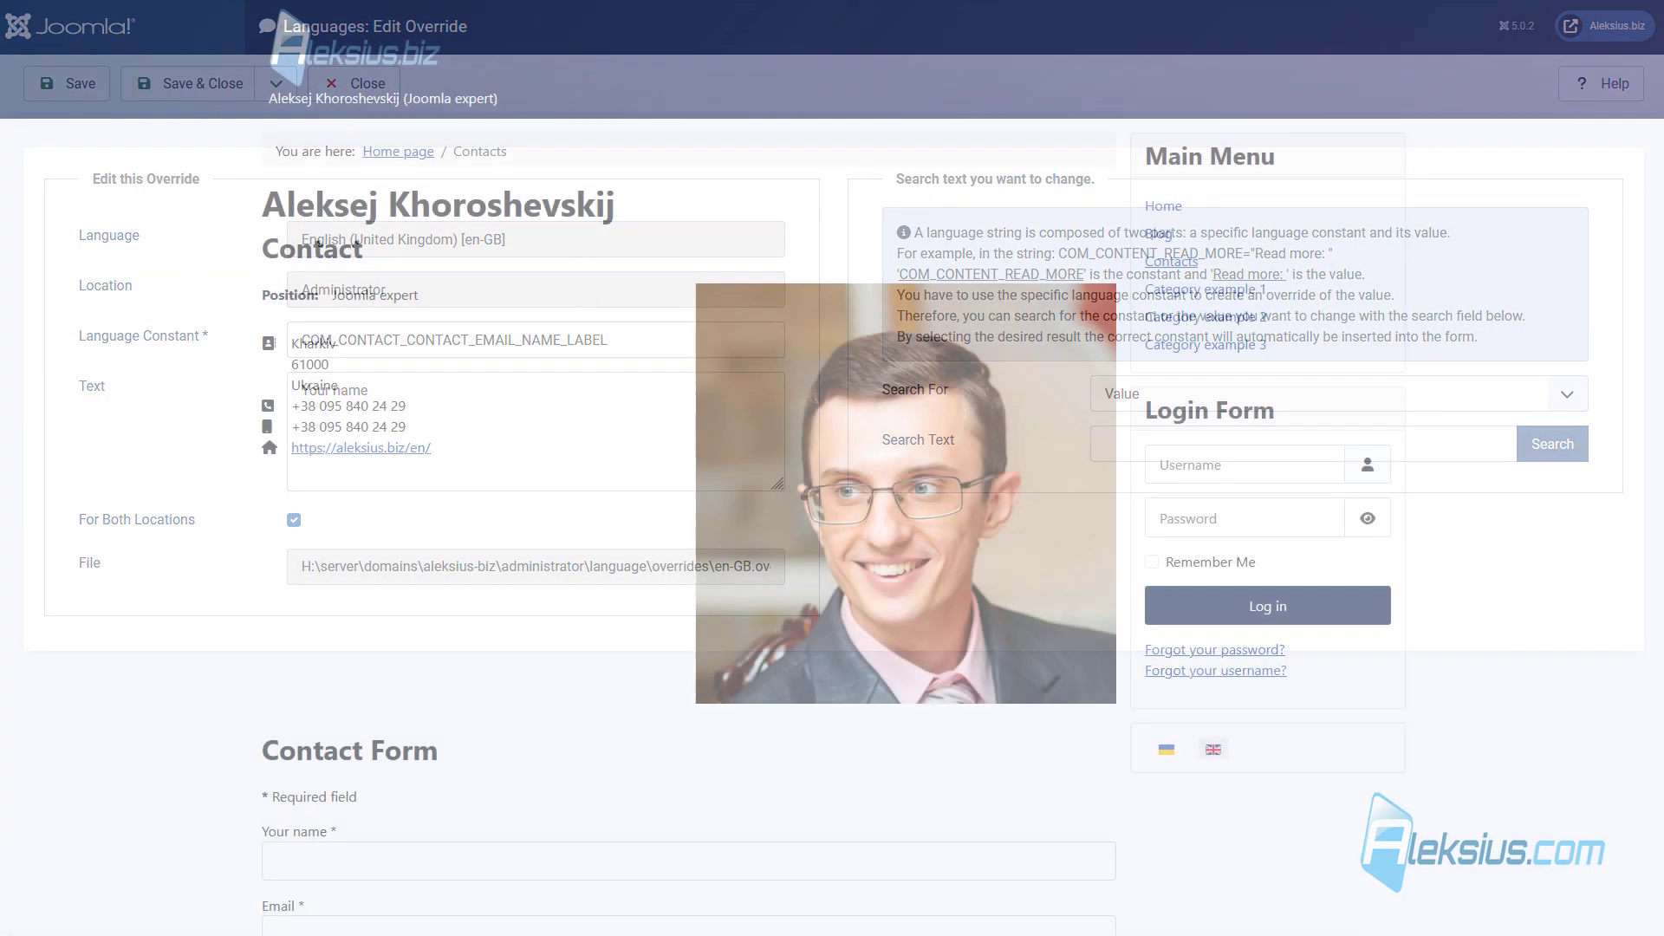